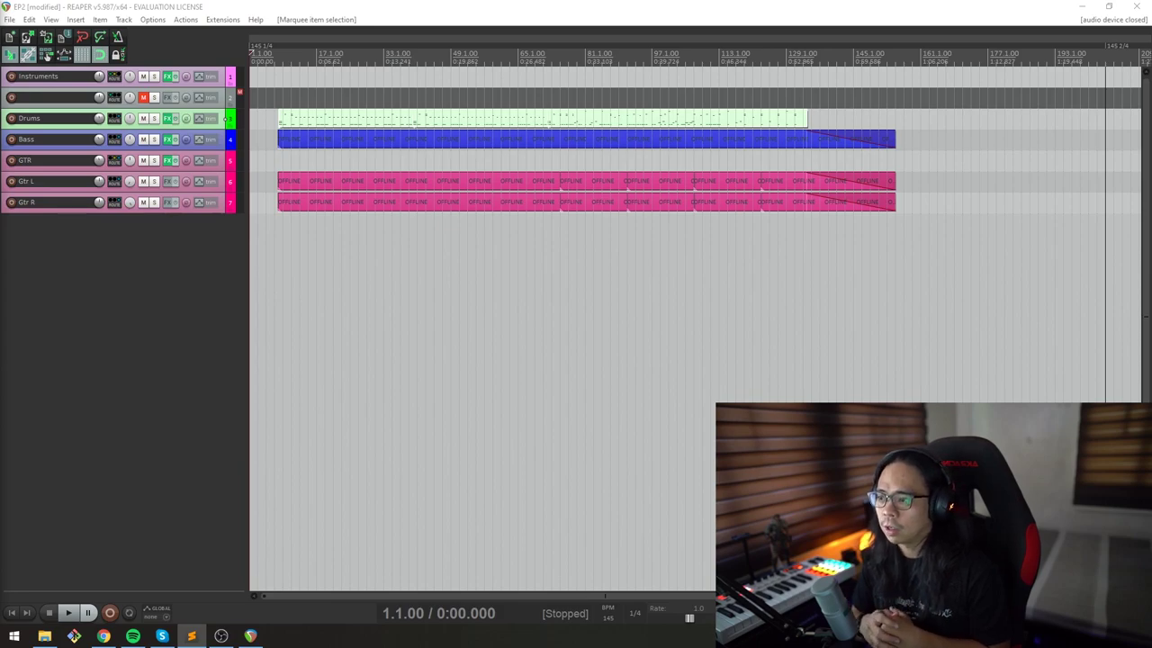
- Mute the Drums, Bass, GTR, Gtr L and Gtr R tracks and play only the metronome from measure 29
left_click(451, 202)
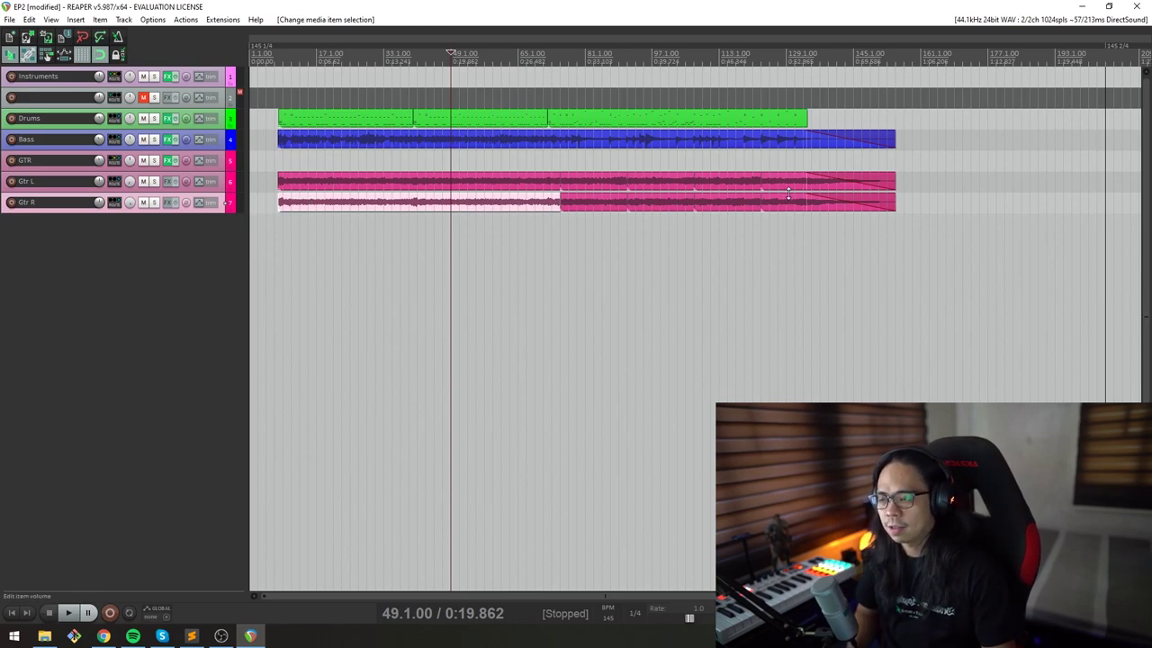
left_click_drag(367, 241, 946, 136)
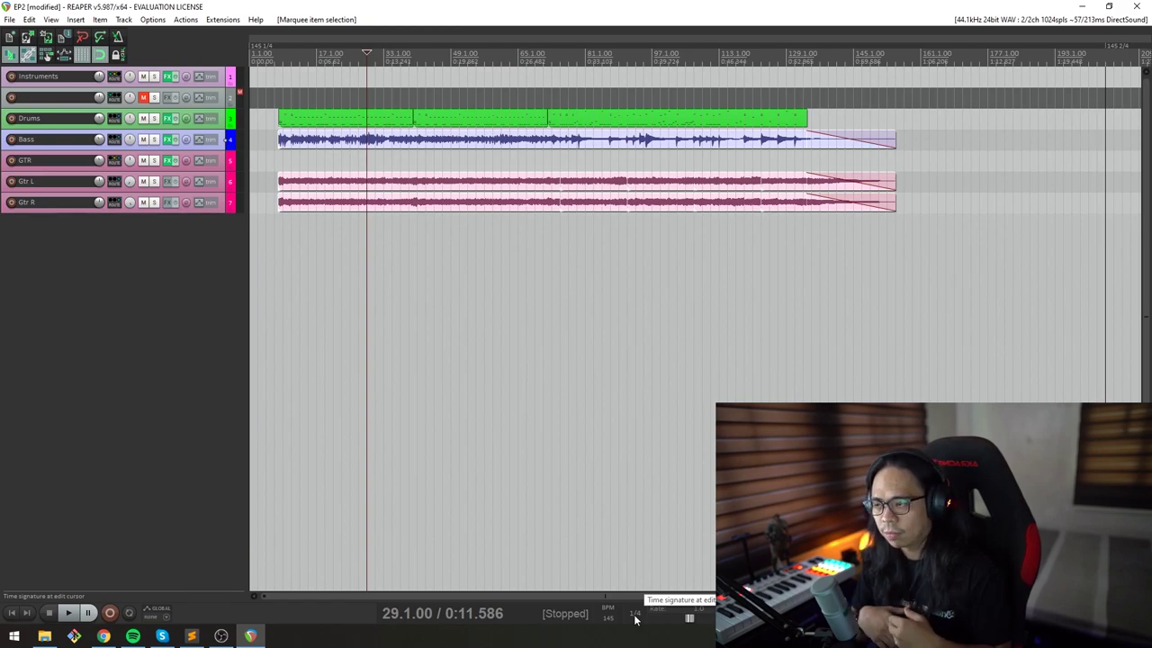
left_click_drag(144, 118, 144, 201)
key("space")
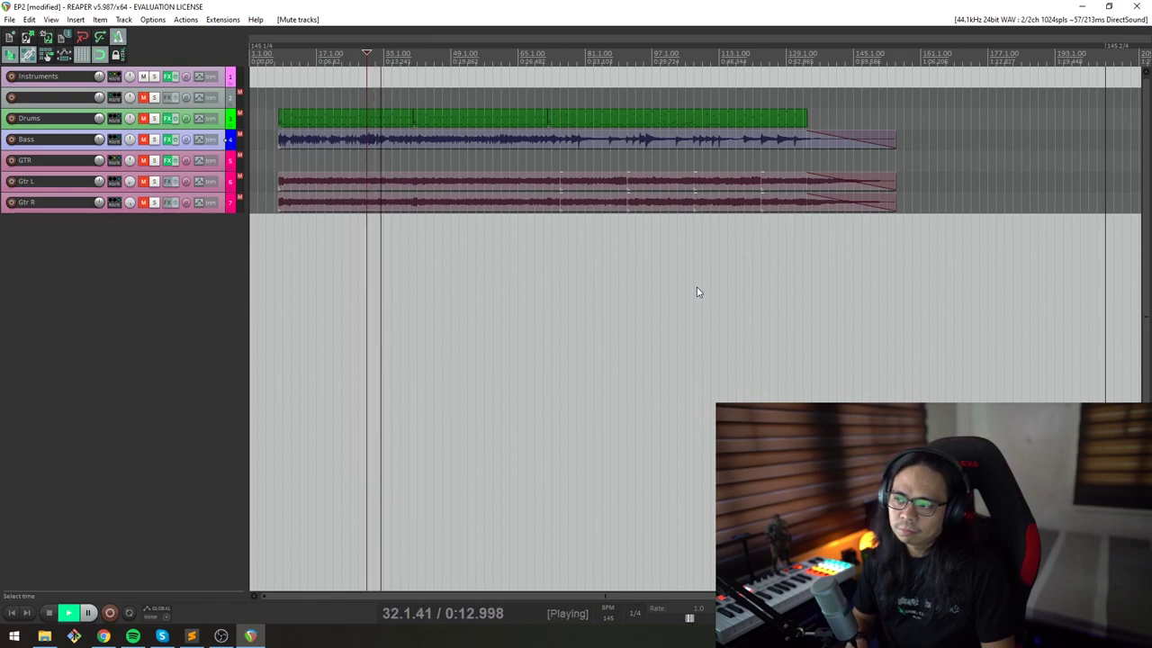
key("space")
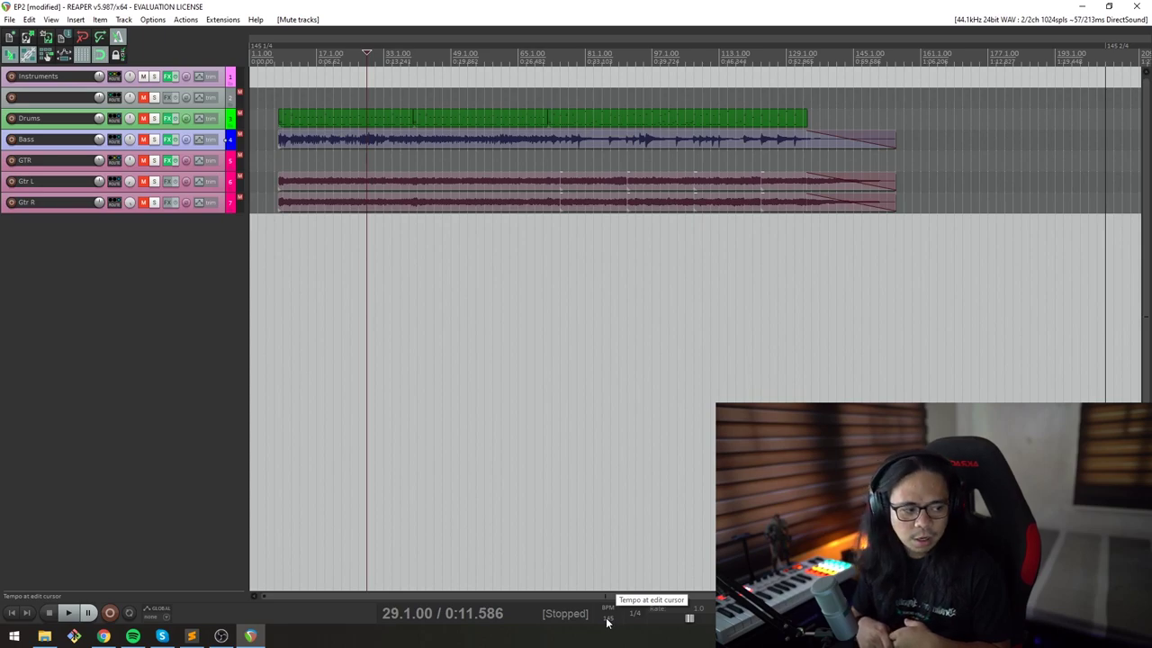
- Unmute all tracks and play the song from measure 7
left_click(276, 180)
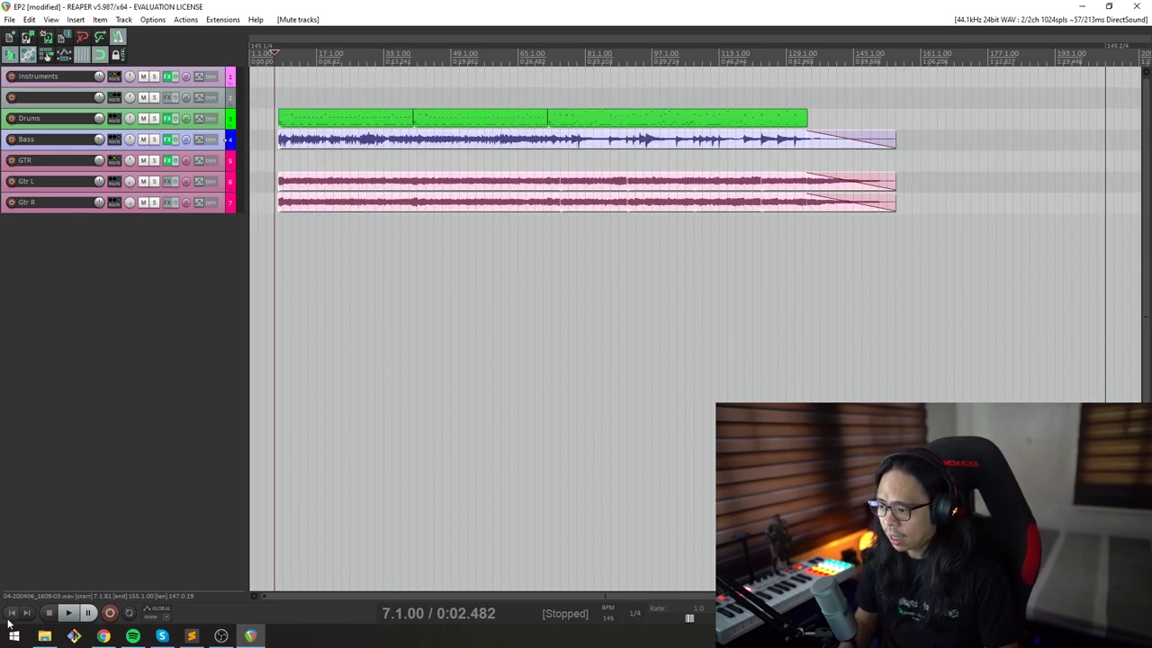
key("space")
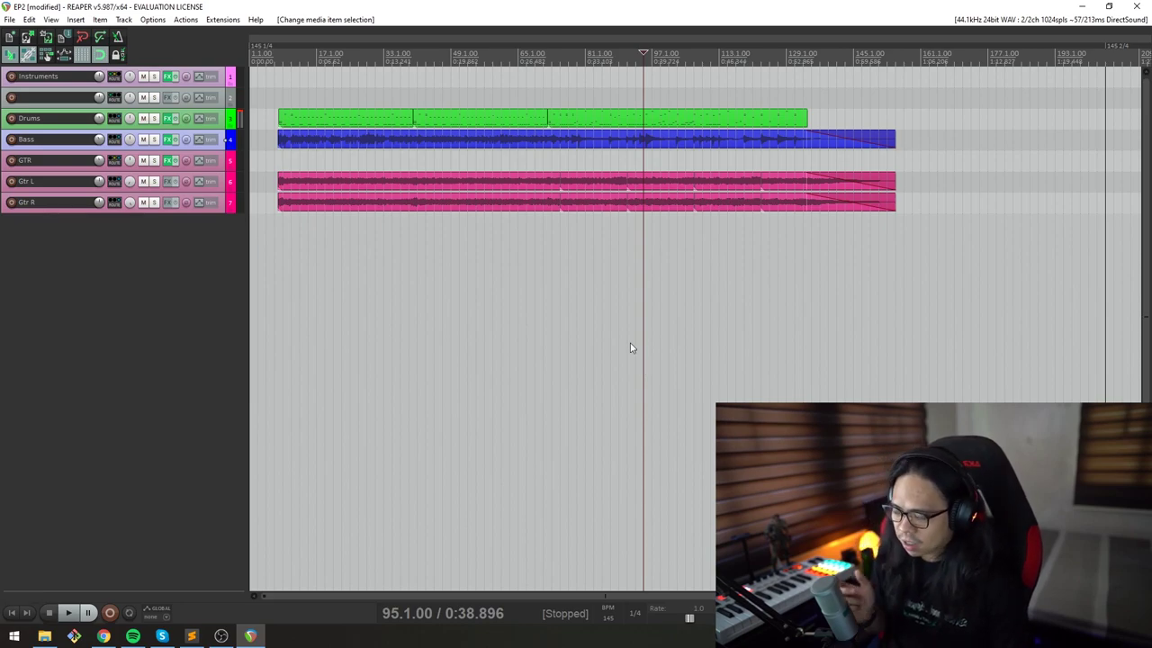
key("alt+Tab")
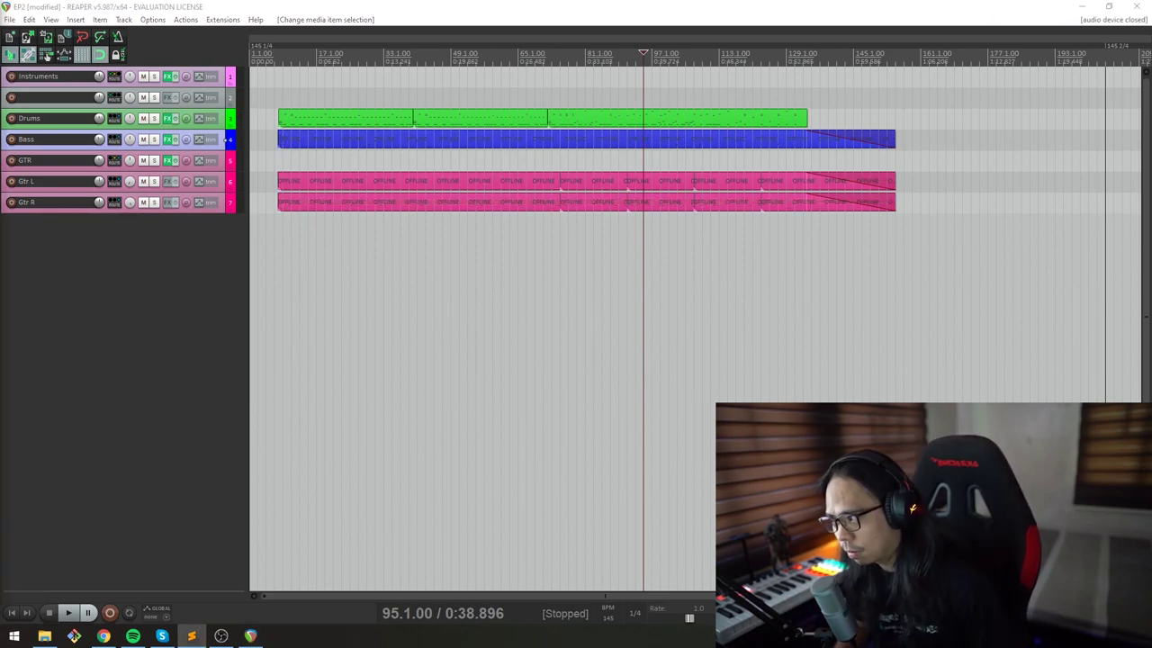
key("alt+Tab")
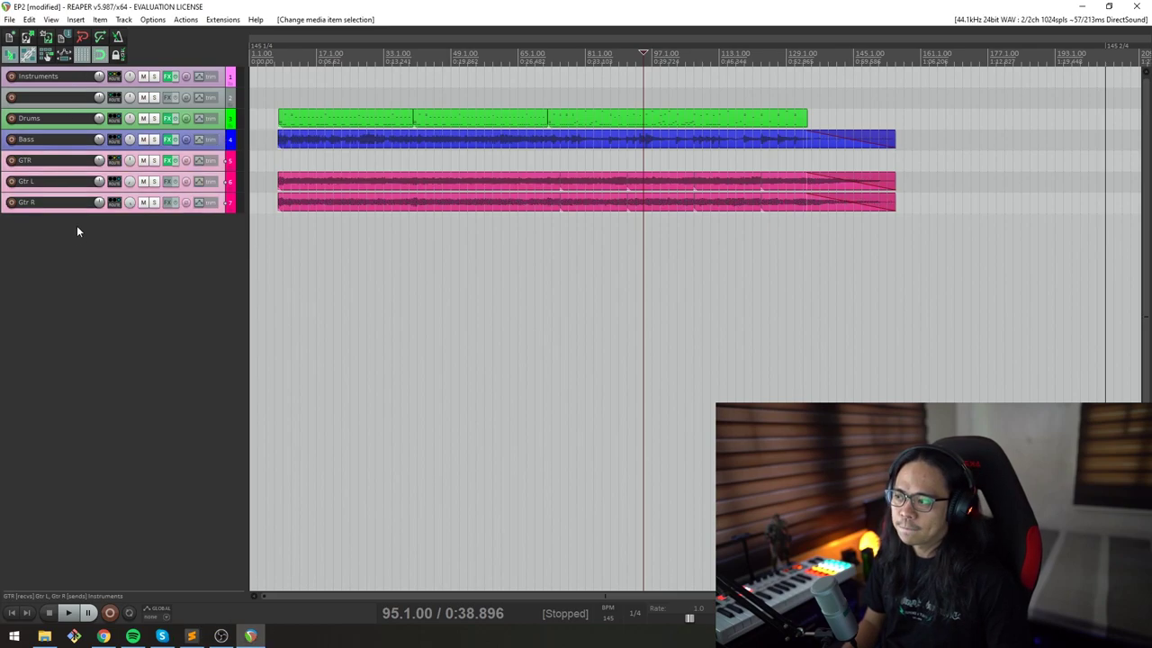
- Make the GTR track a folder containing the Gtr L and Gtr R tracks
left_click(45, 118)
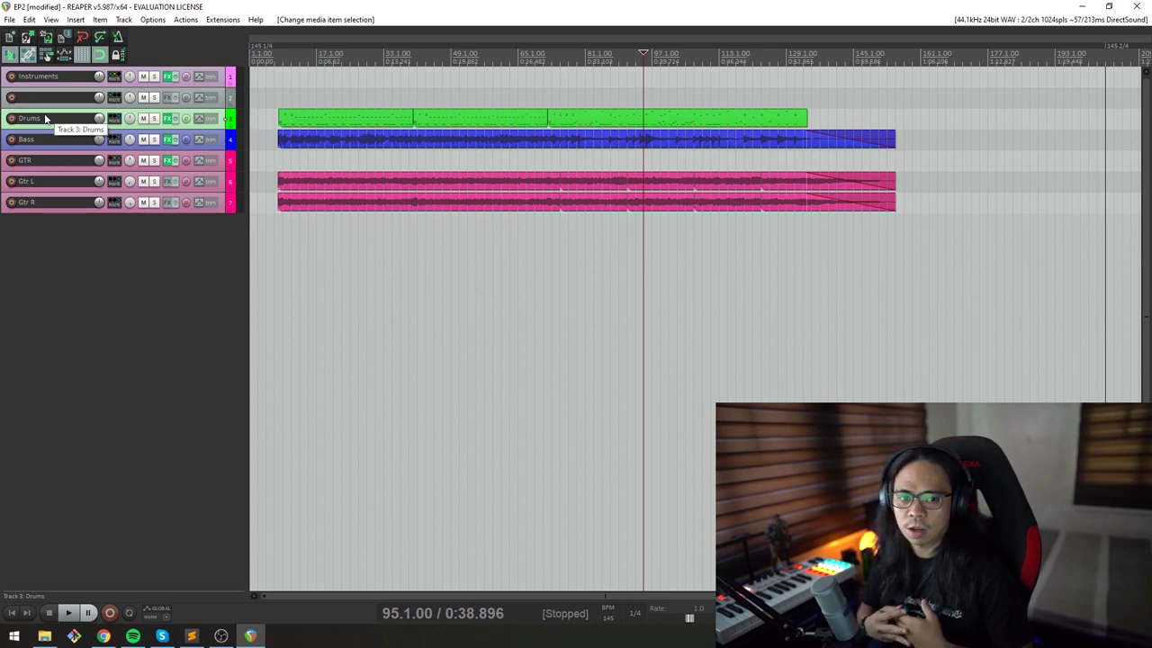
double_click(55, 182)
left_click(62, 214)
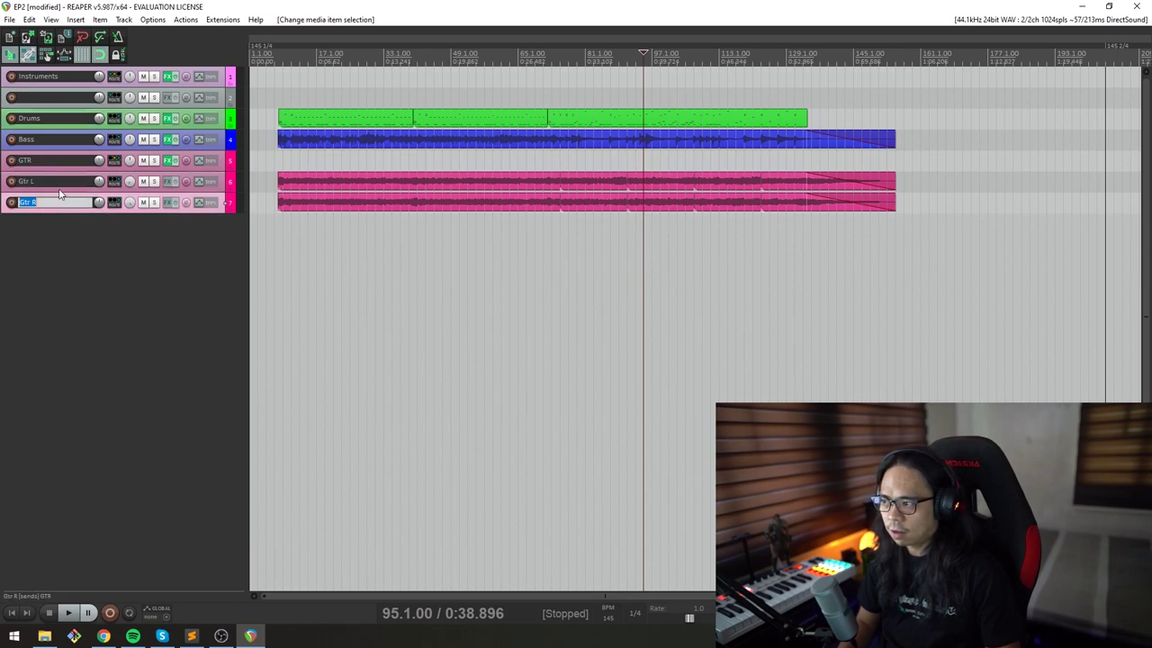
left_click(51, 161)
double_click(51, 160)
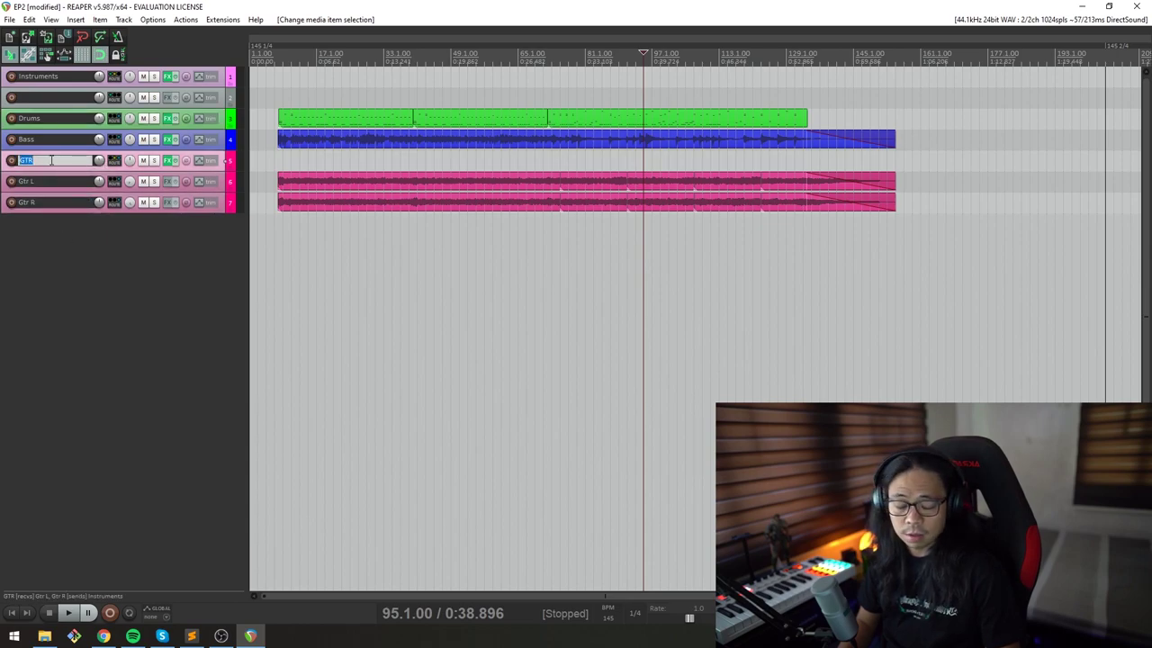
left_click_drag(51, 160, 85, 216)
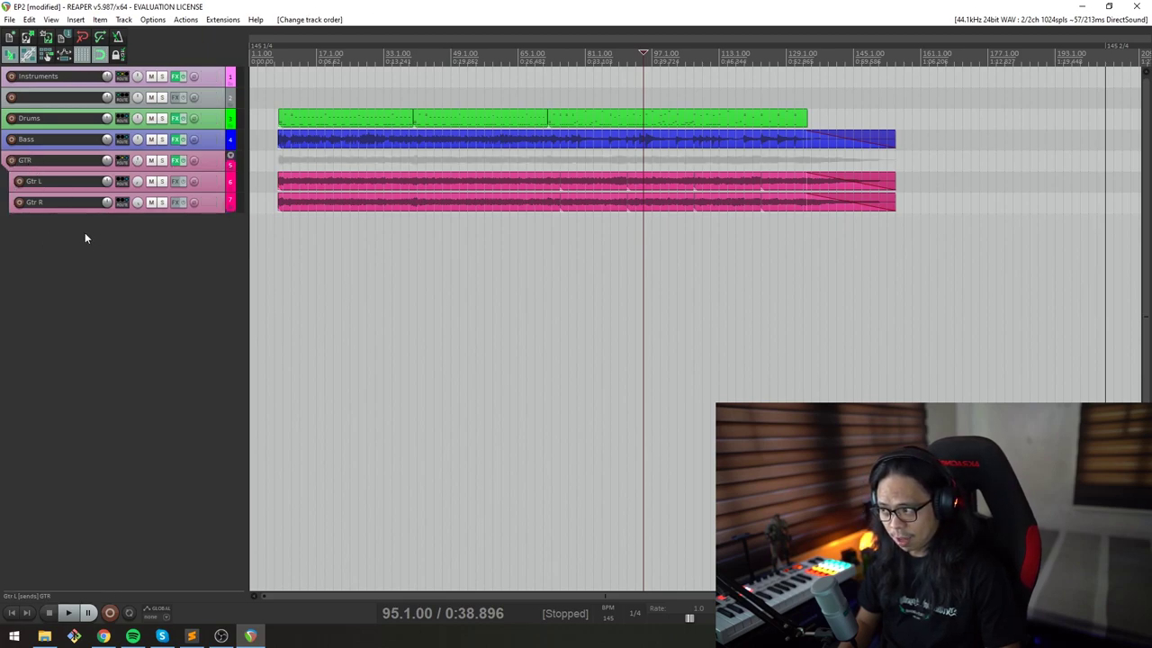
left_click(58, 181)
left_click(72, 203, "shift")
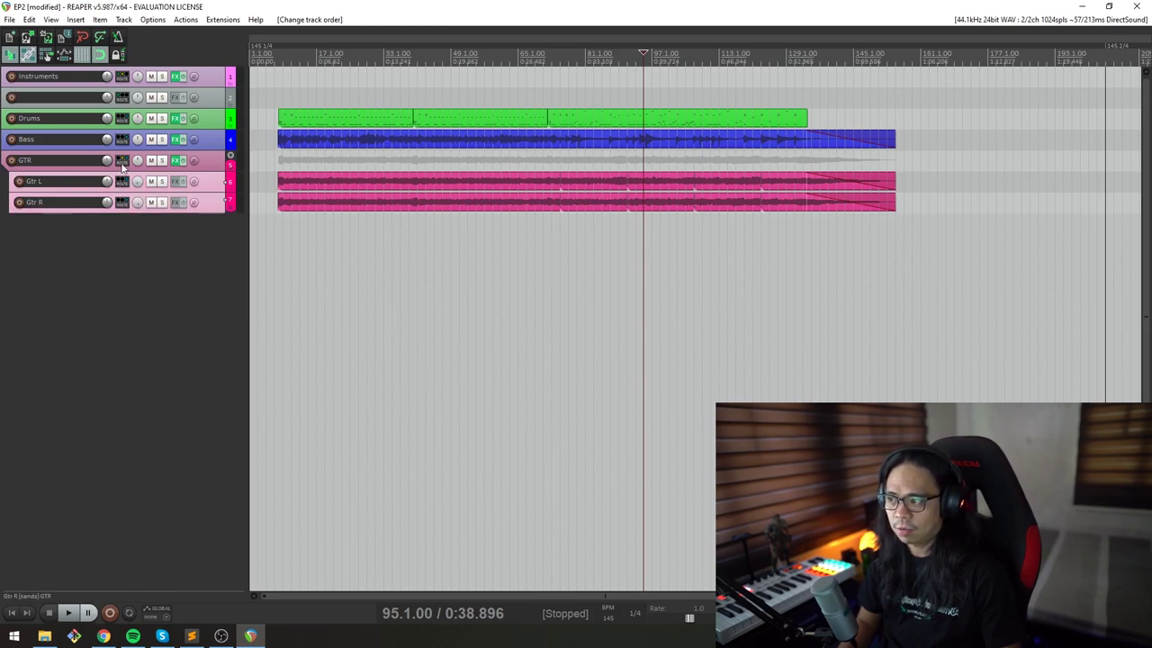
mouse_move(123, 167)
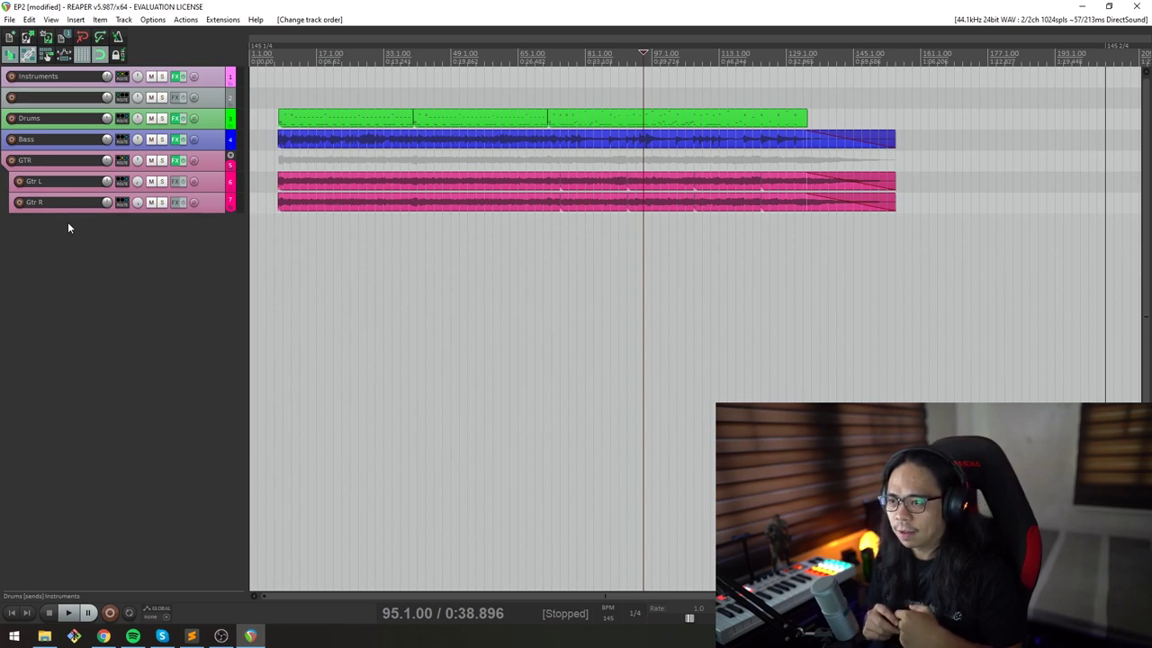
- Show the mixer and inspect the Kontakt drum instrument on the Drums track, then close its windows
left_click(216, 122)
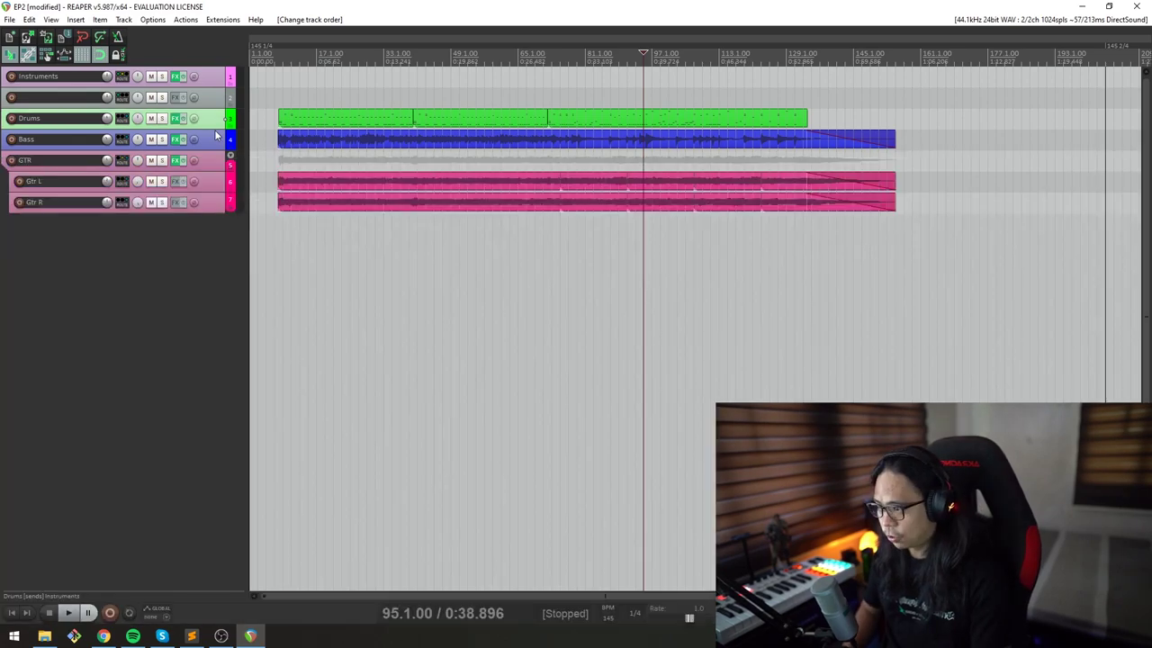
key("ctrl+m")
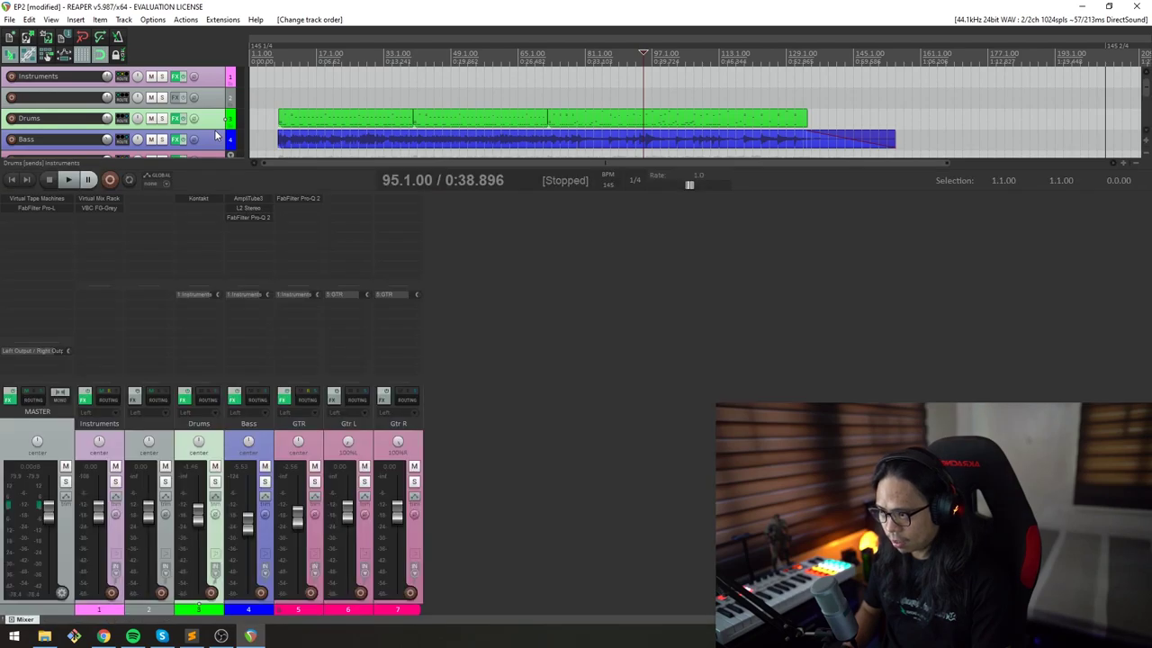
key("ctrl+m")
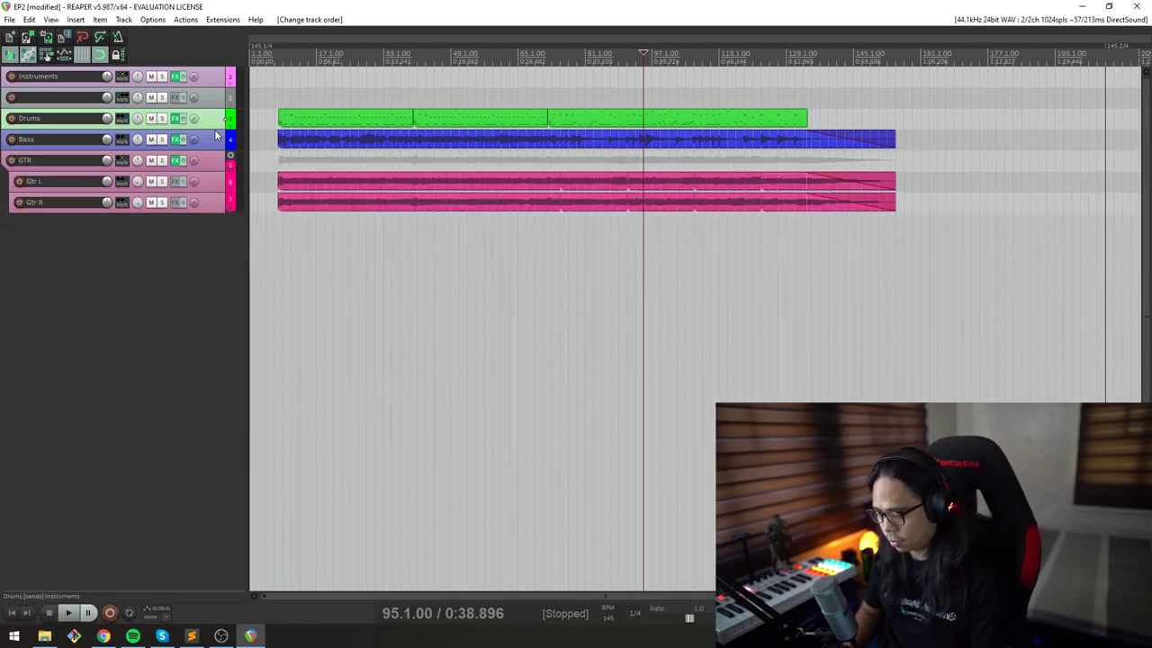
key("ctrl+m")
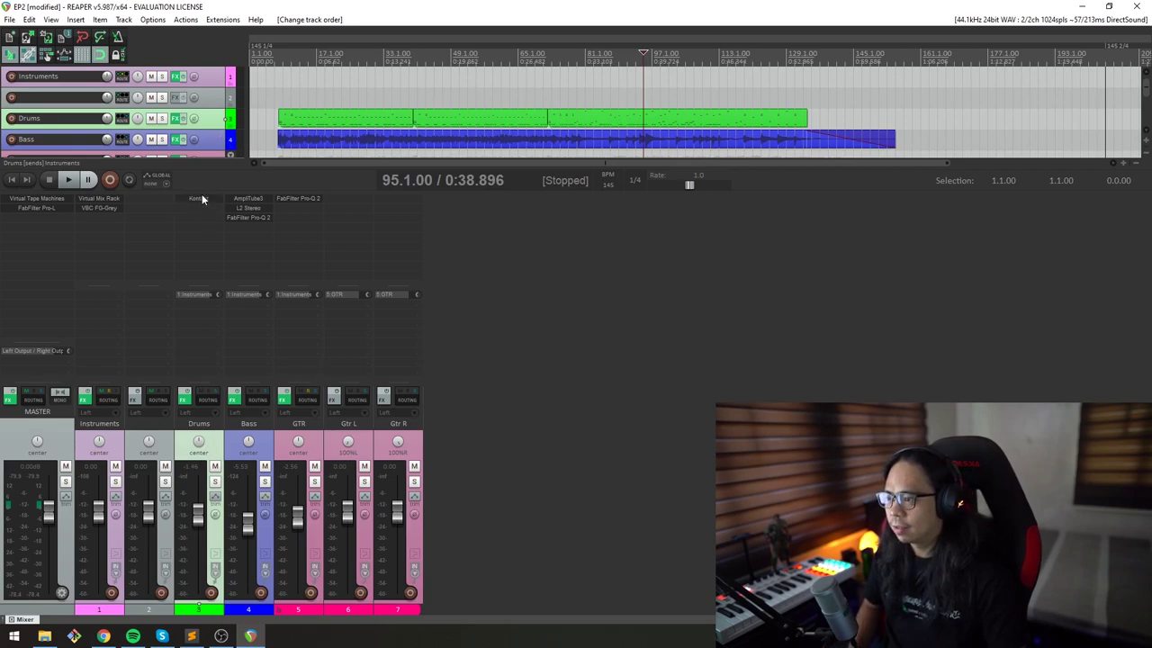
key("f")
left_click_drag(217, 153, 291, 64)
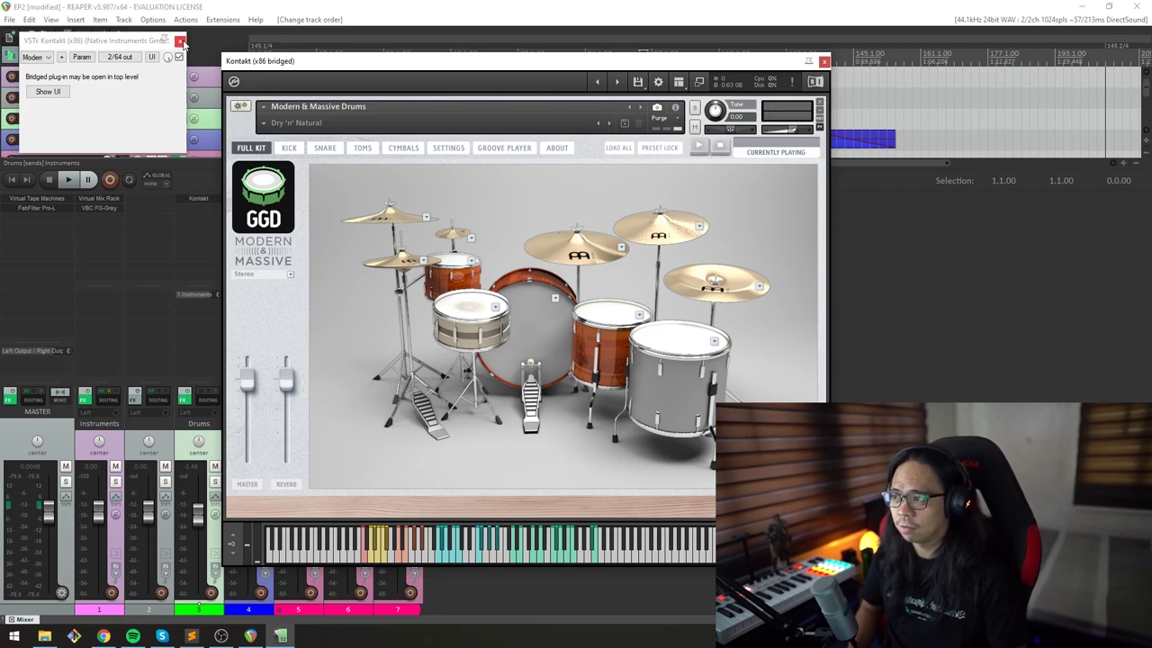
left_click(179, 41)
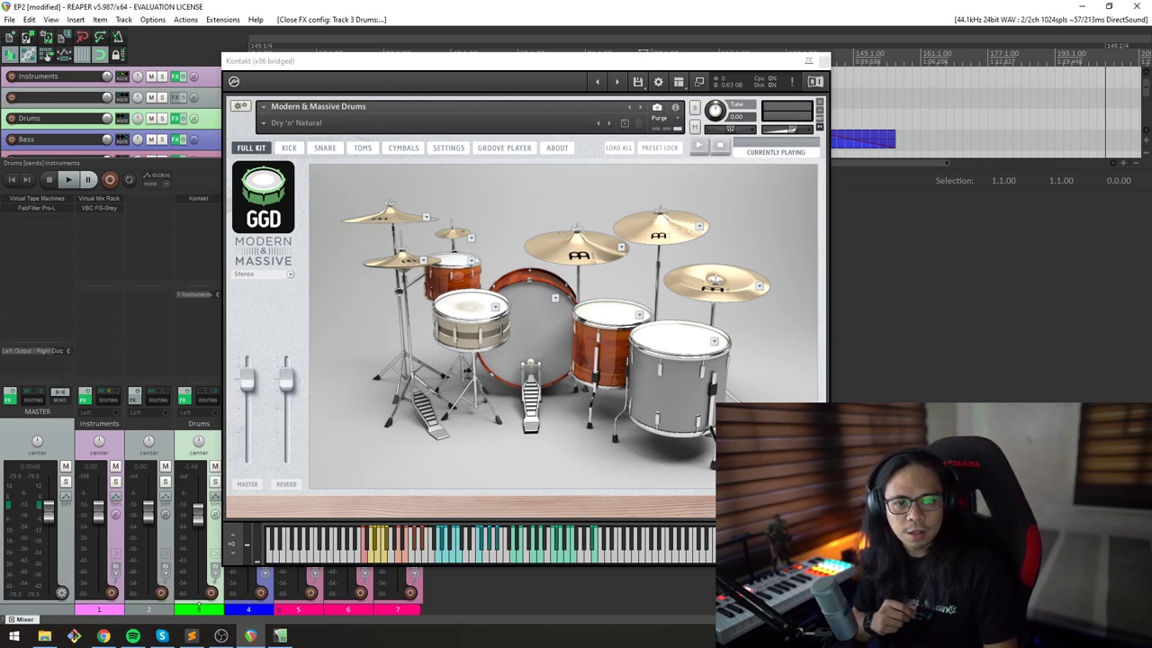
key("alt+Tab")
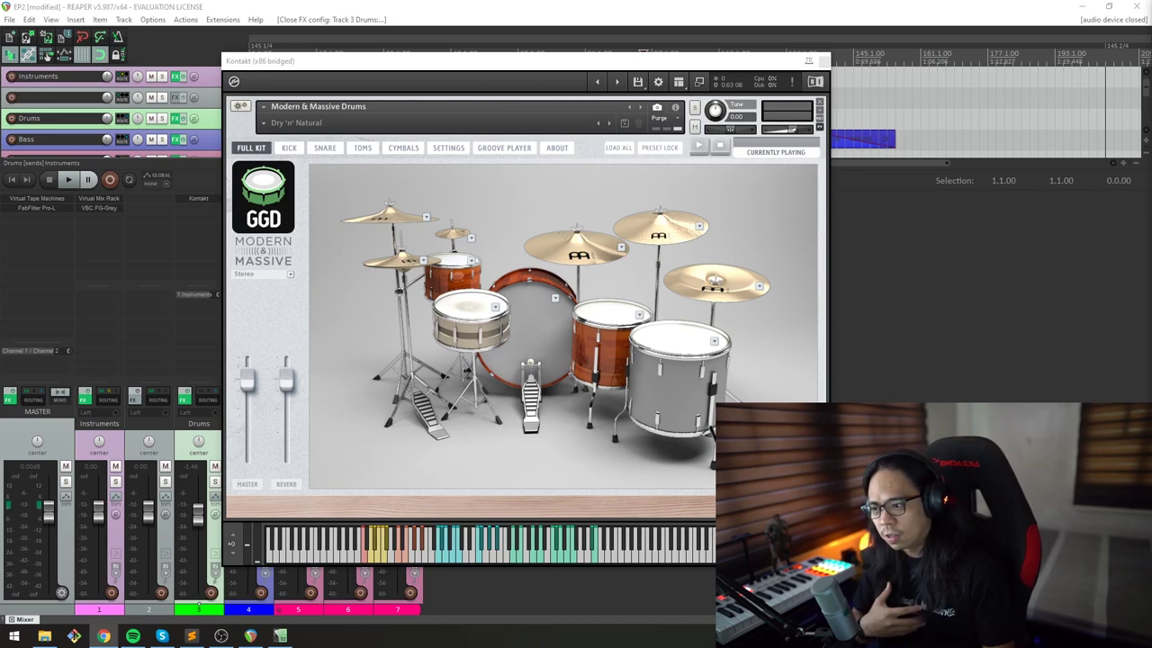
left_click(809, 60)
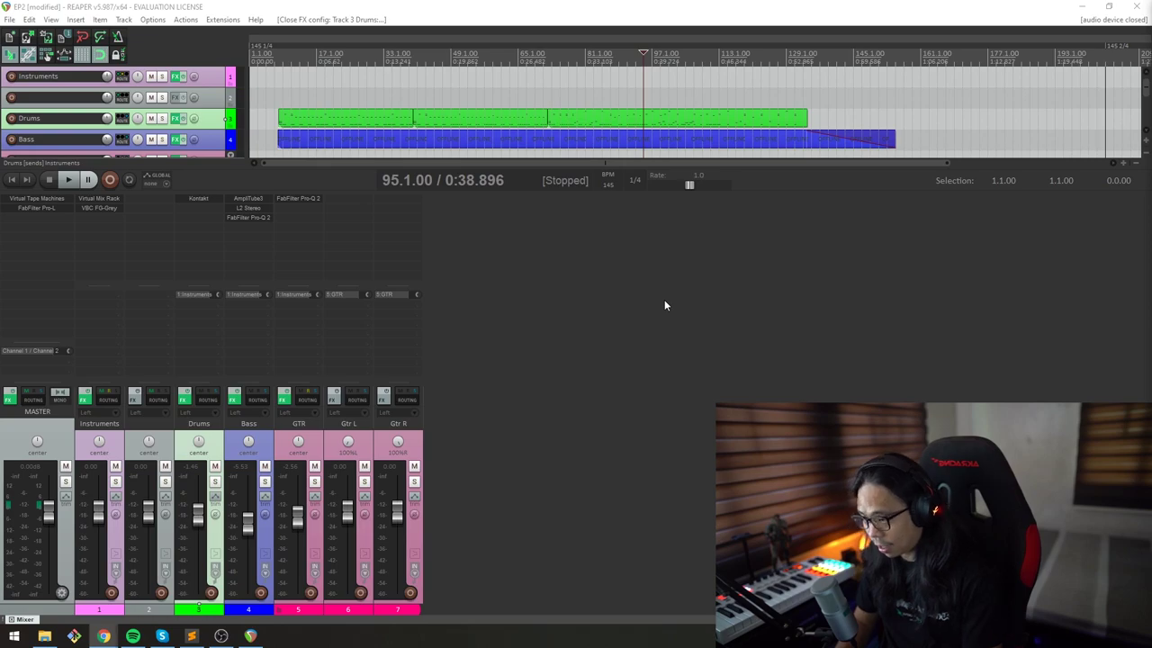
- Hide the mixer and create a new empty project in a separate tab beside EP2
key("ctrl+t")
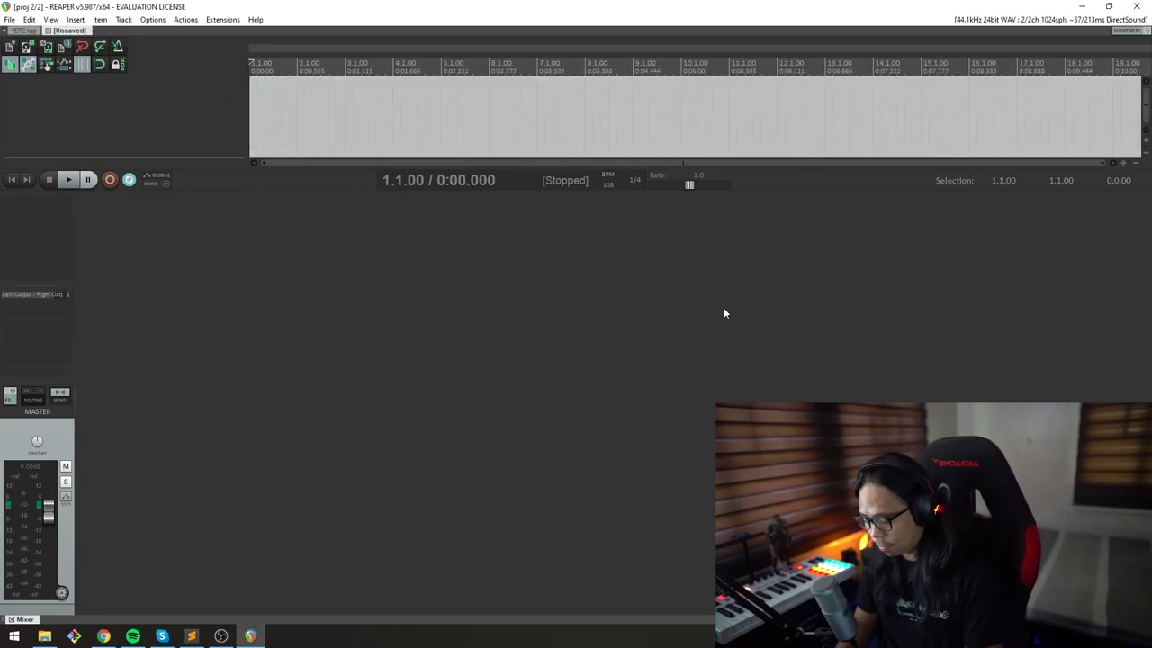
key("ctrl+m")
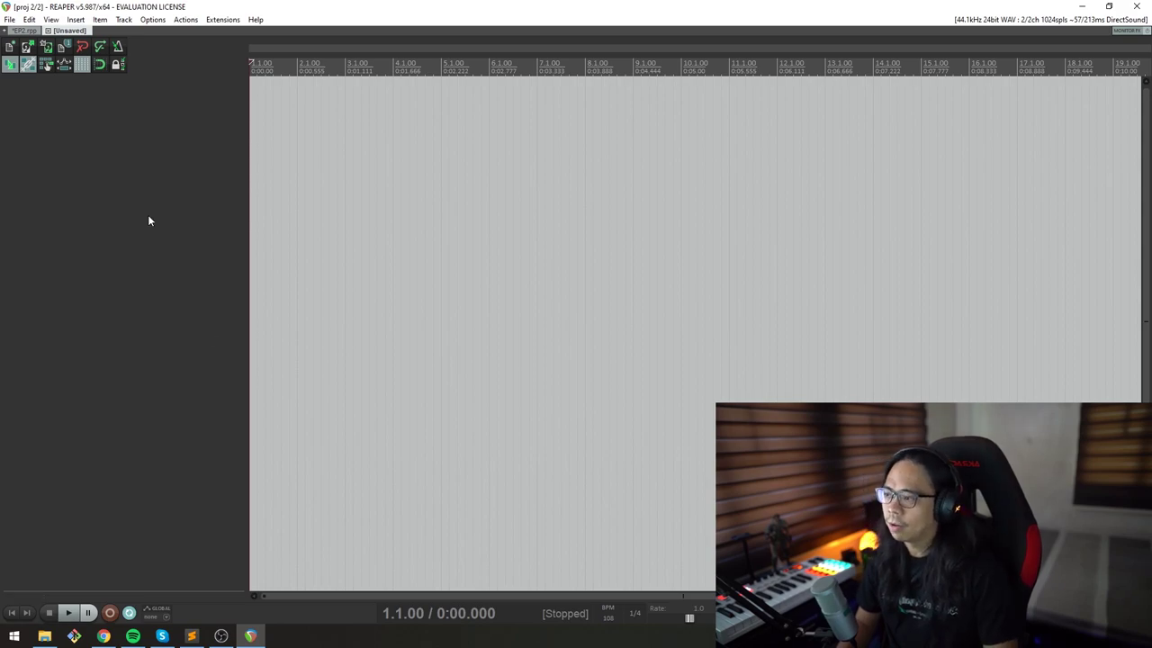
key("ctrl+F4")
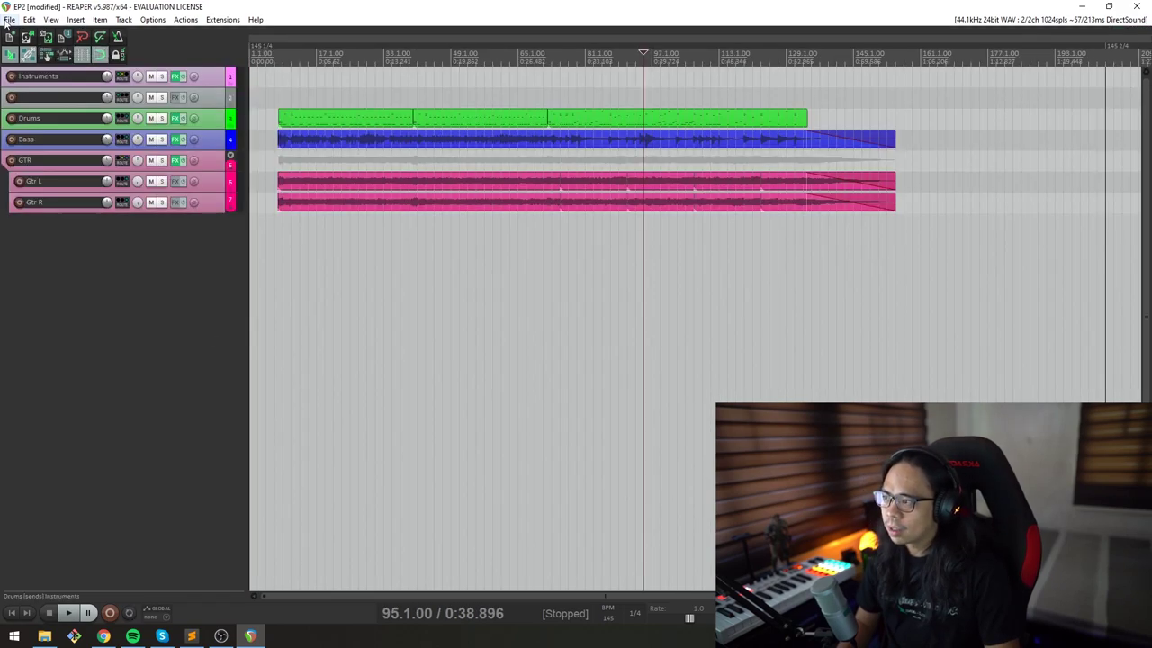
left_click(9, 19)
left_click(45, 130)
left_click(36, 31)
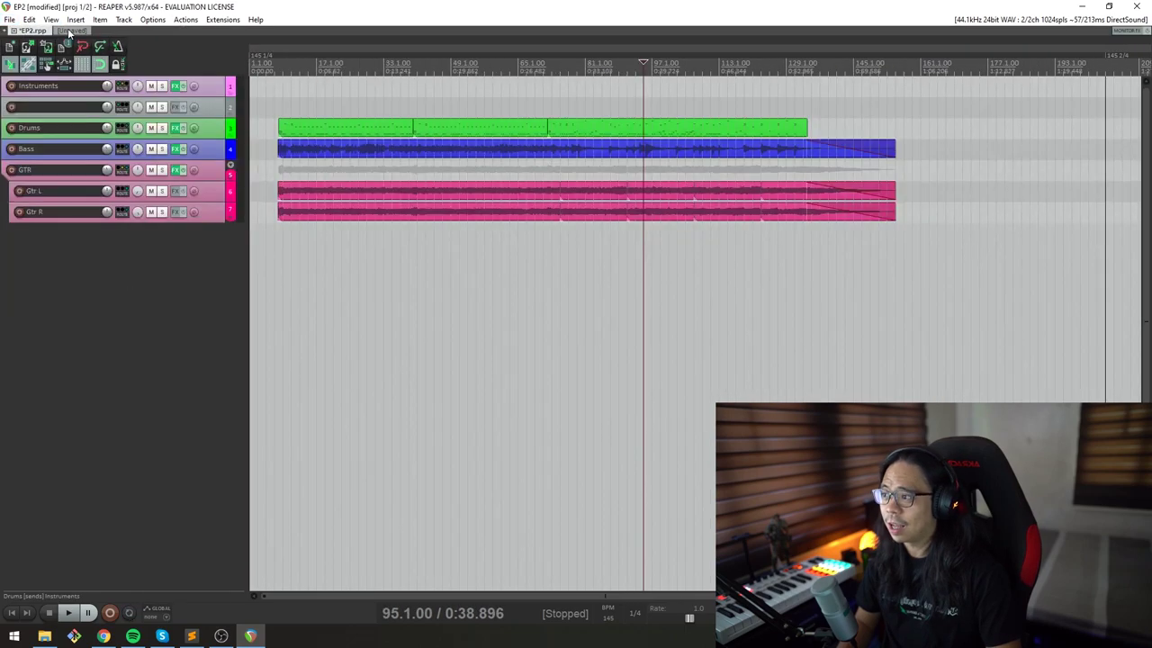
left_click(70, 31)
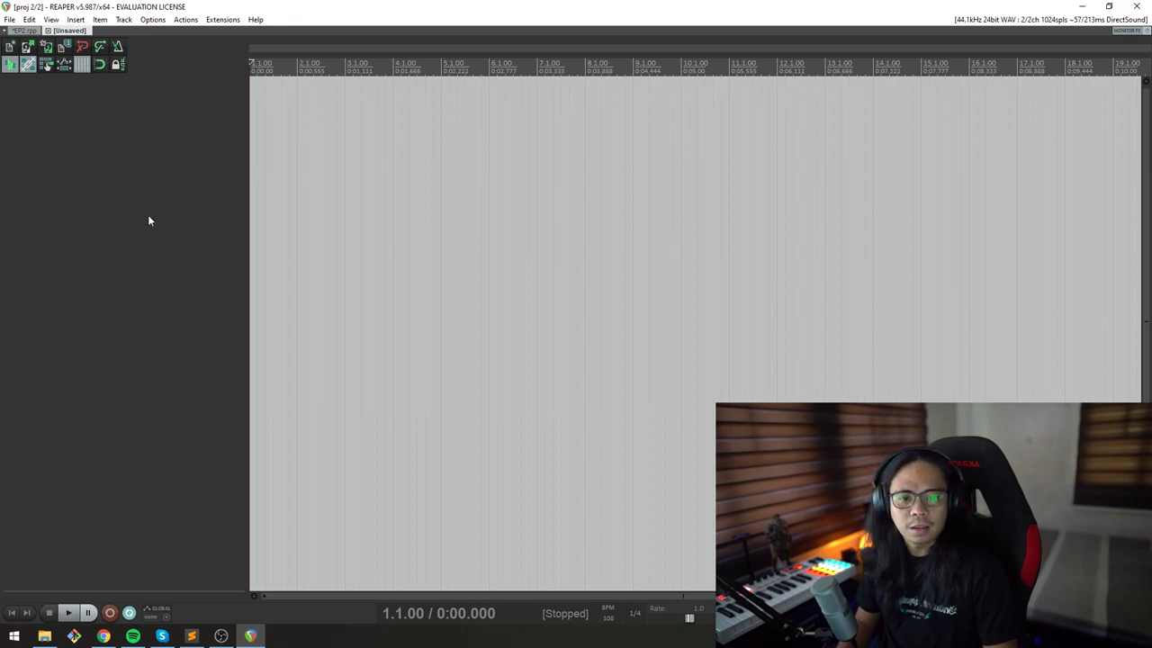
- Insert a new track in the empty project and name it DRUMS
left_click(130, 21)
left_click(140, 34)
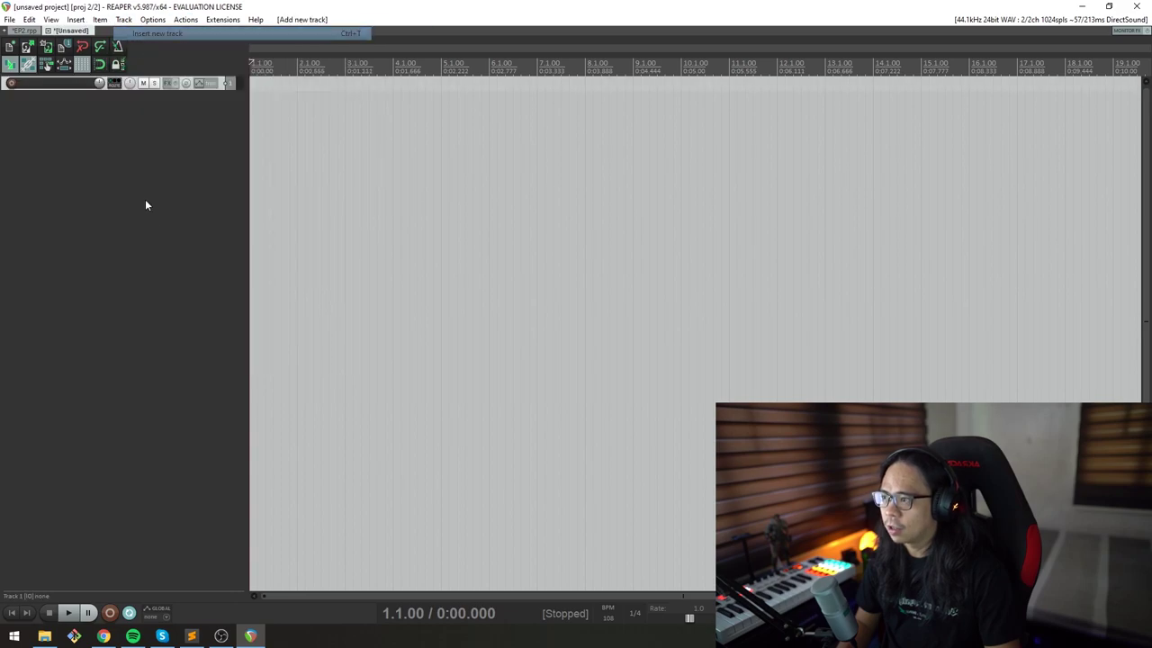
double_click(68, 82)
type("DRUMS")
key("Return")
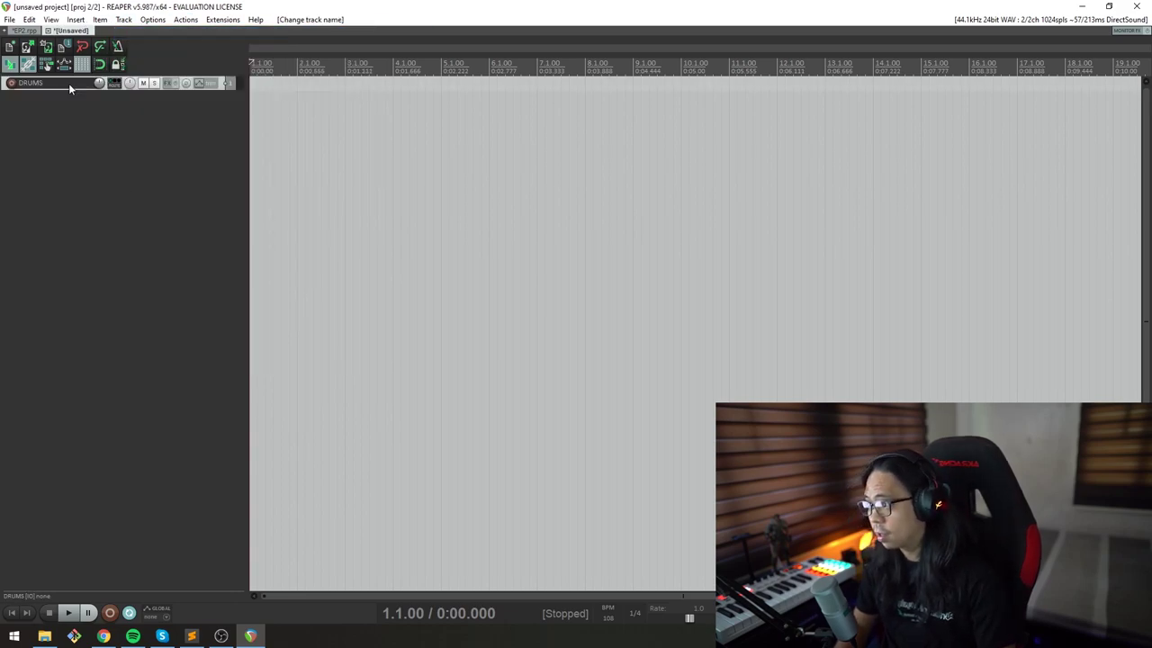
- Set the drum track's custom color to bright green
right_click(68, 82)
mouse_move(98, 325)
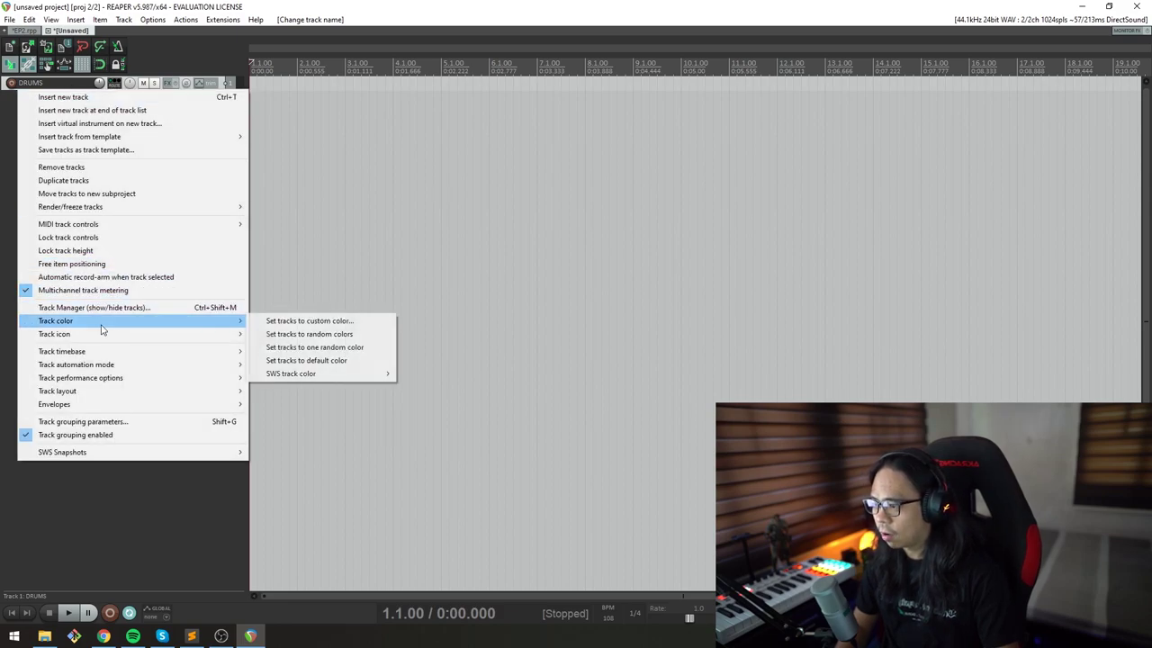
left_click(318, 326)
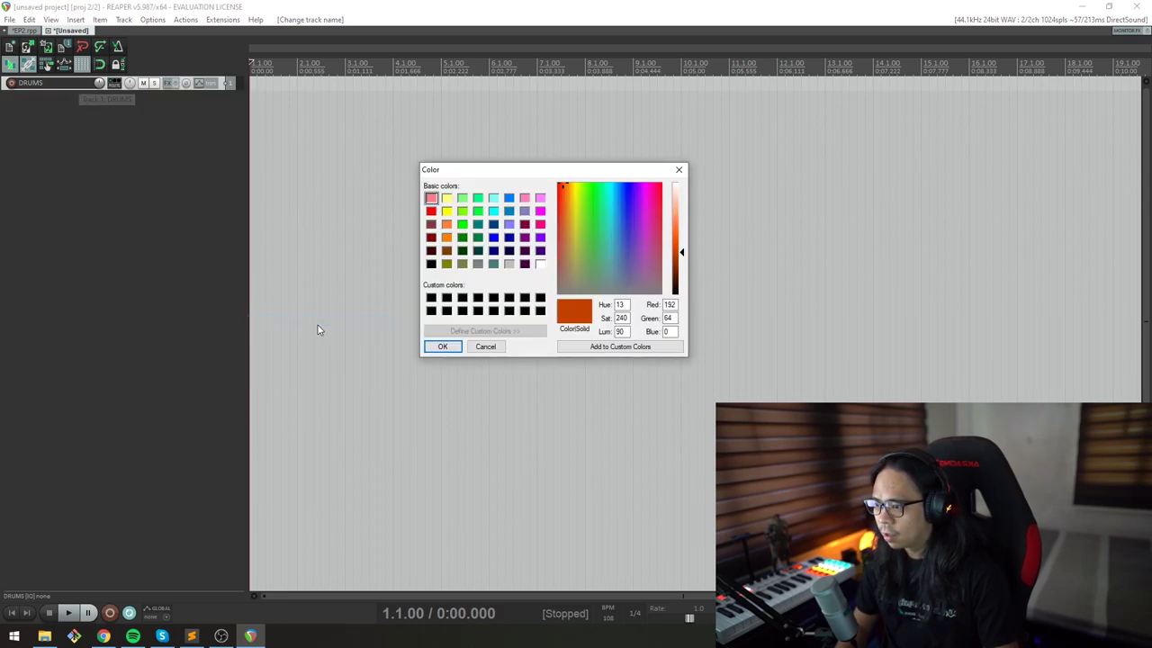
left_click(462, 224)
left_click(429, 347)
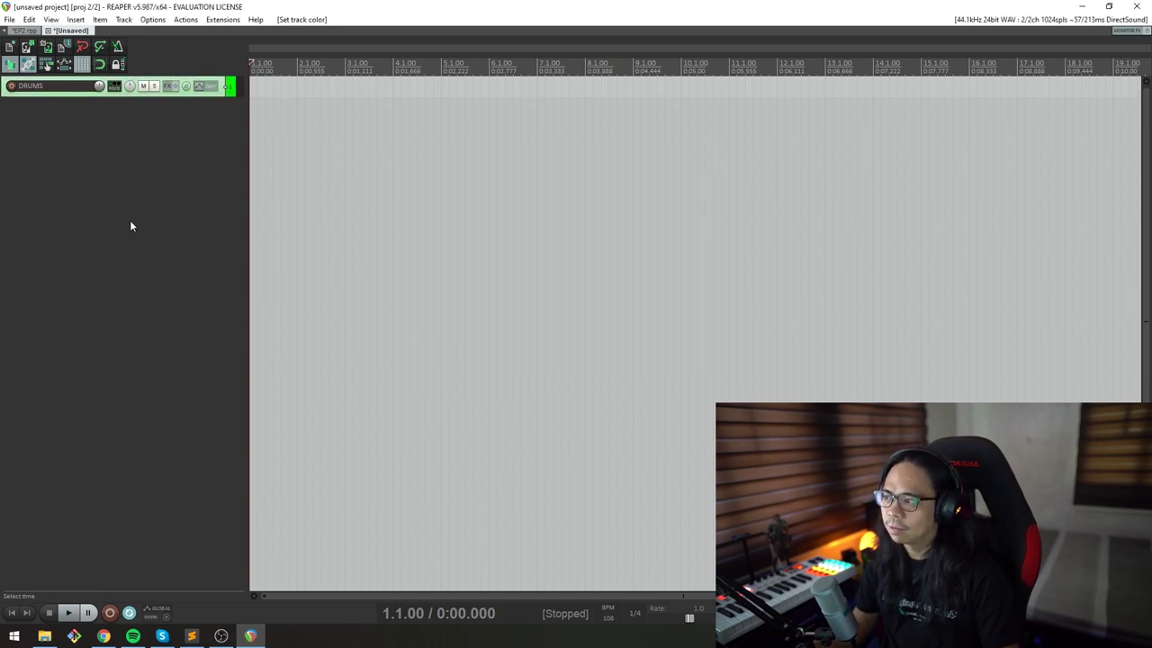
- Rename the green track as Drums
key("F2")
type("Drums")
key("Return")
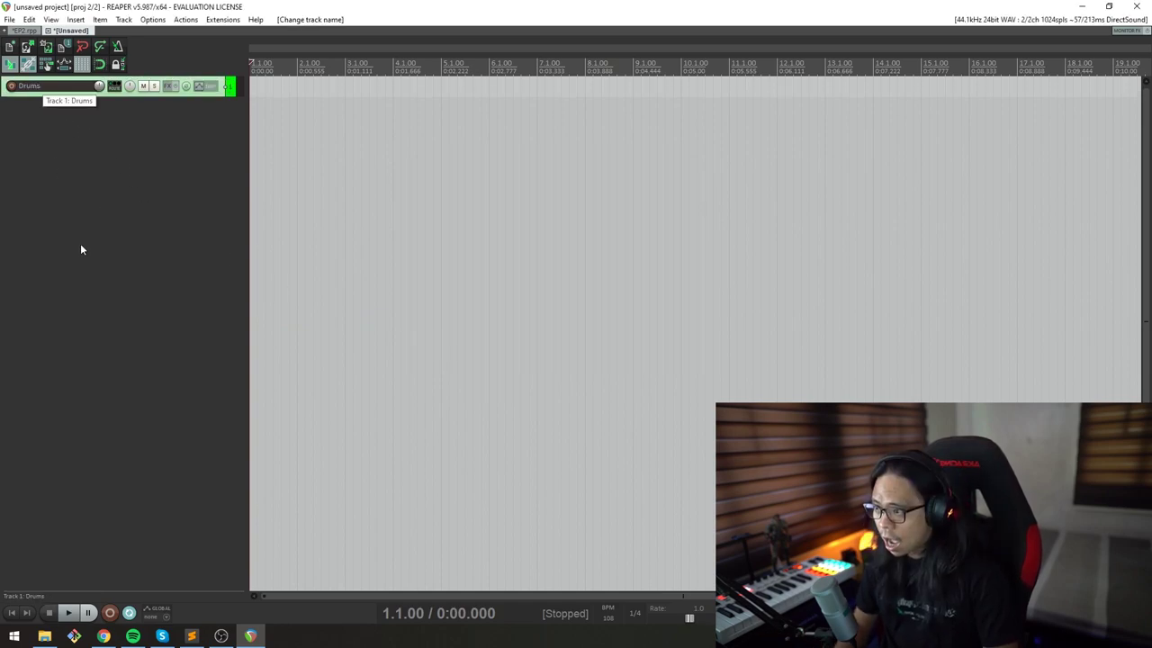
- Add the Kontakt (x86) VSTi instrument to the Drums track, filtering the plugin list by "Kontakt"
left_click(168, 86)
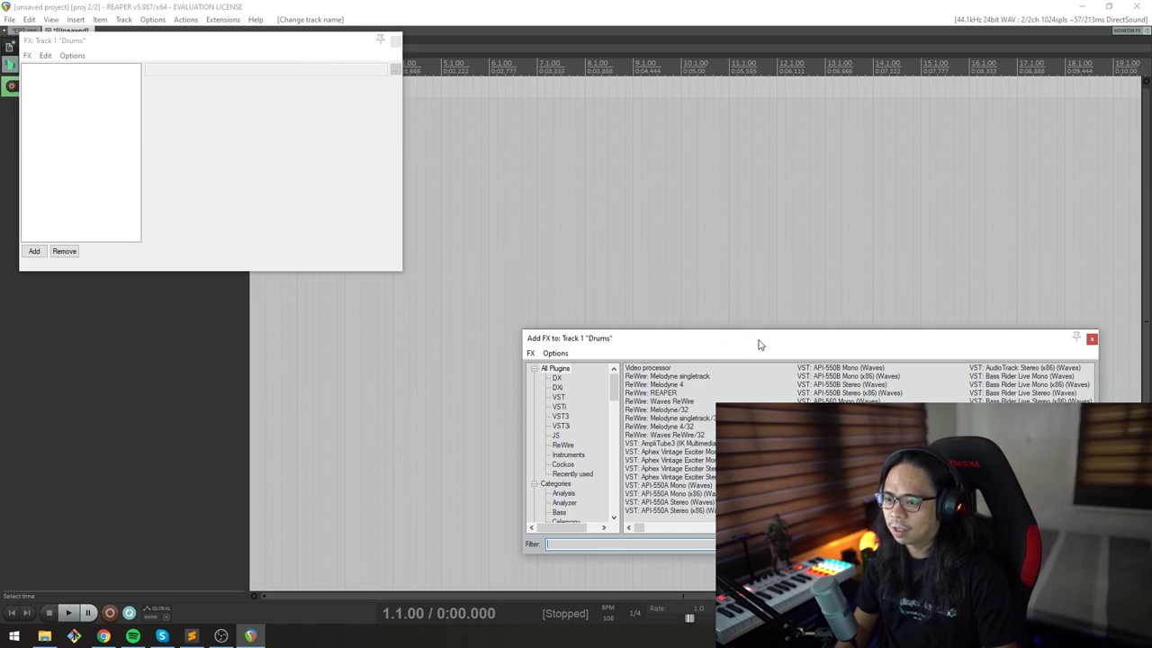
left_click_drag(759, 345, 473, 120)
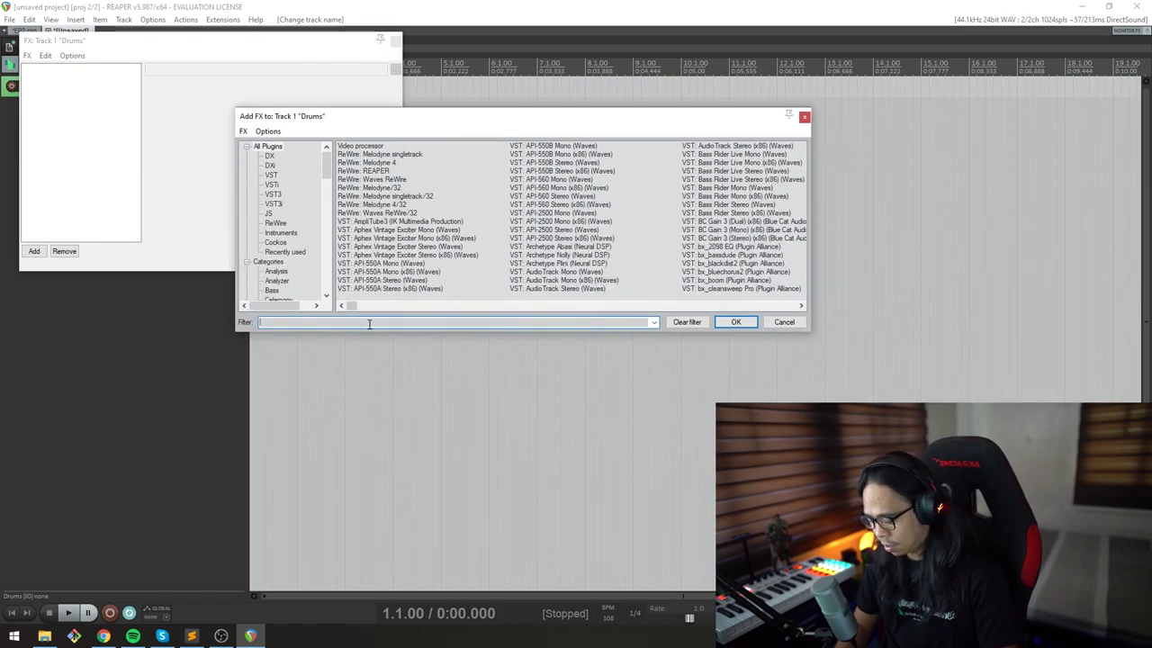
type("Kontakt")
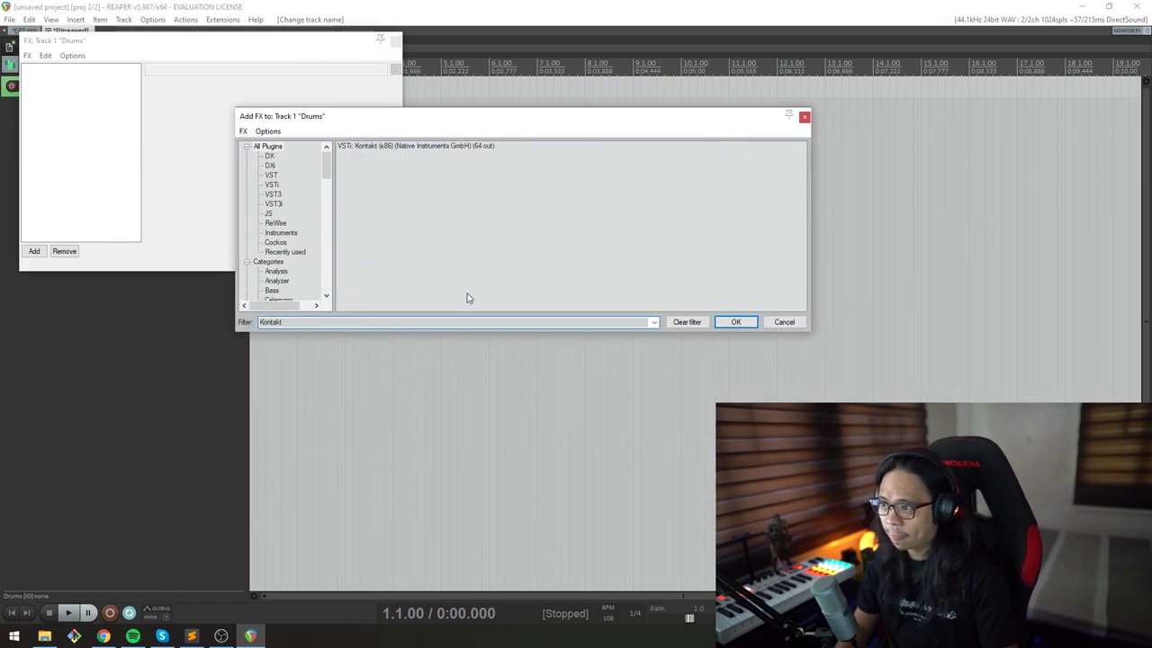
left_click(361, 148)
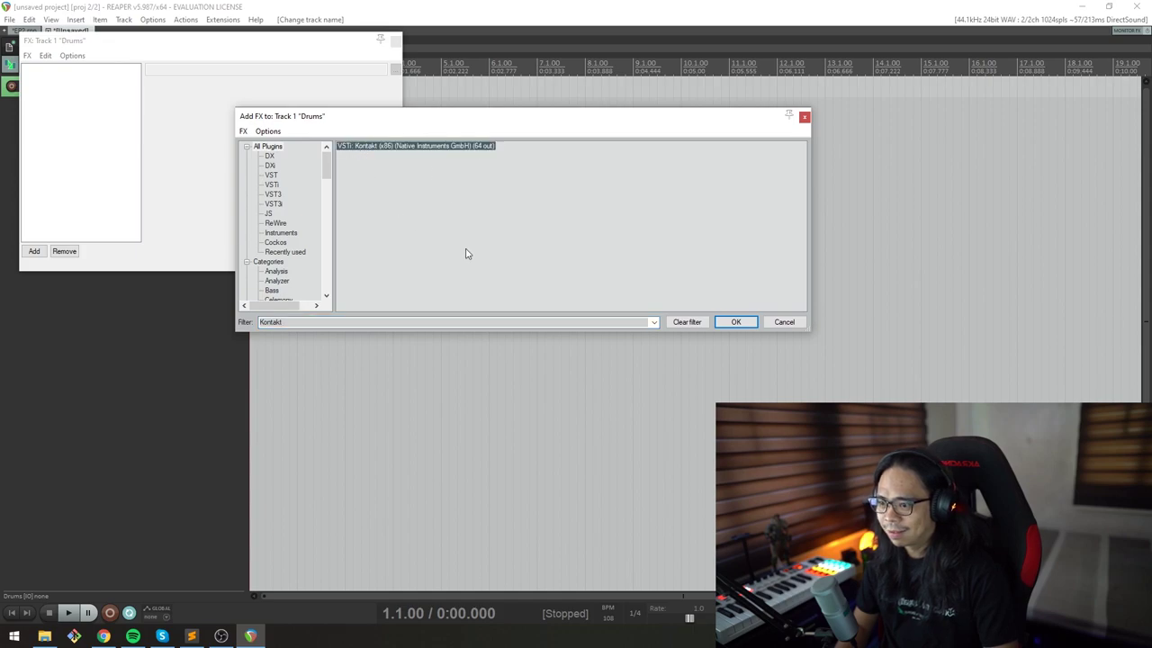
left_click(738, 322)
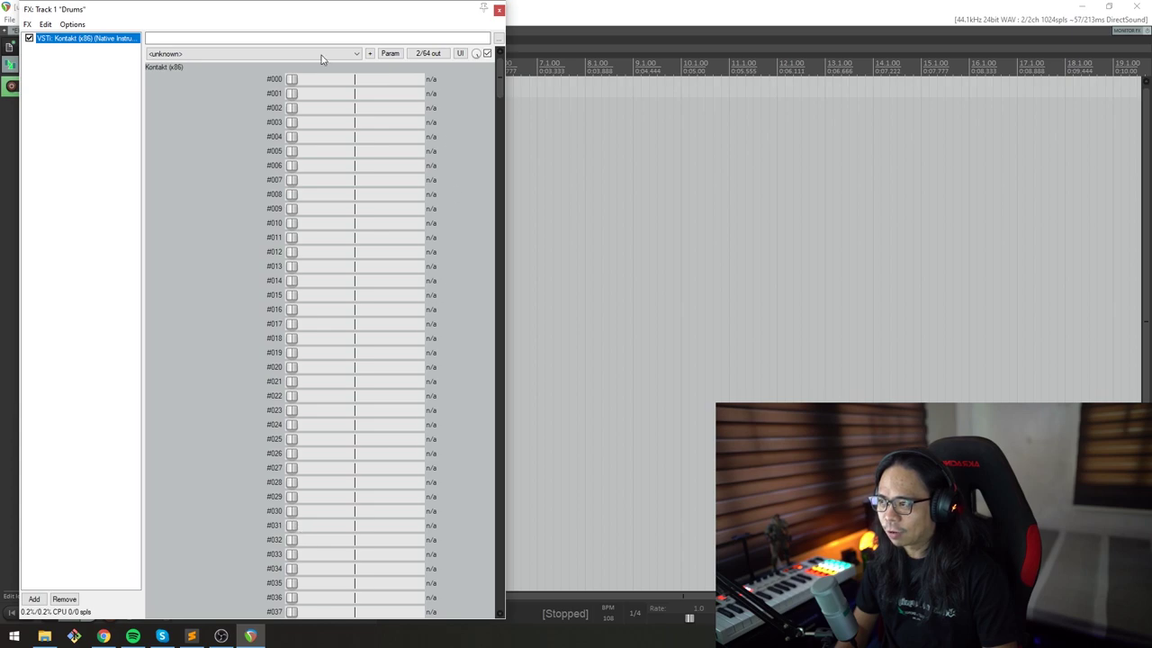
- Show Kontakt's own interface instead of the generic parameters and expand it to the full view with the library browser
left_click(460, 54)
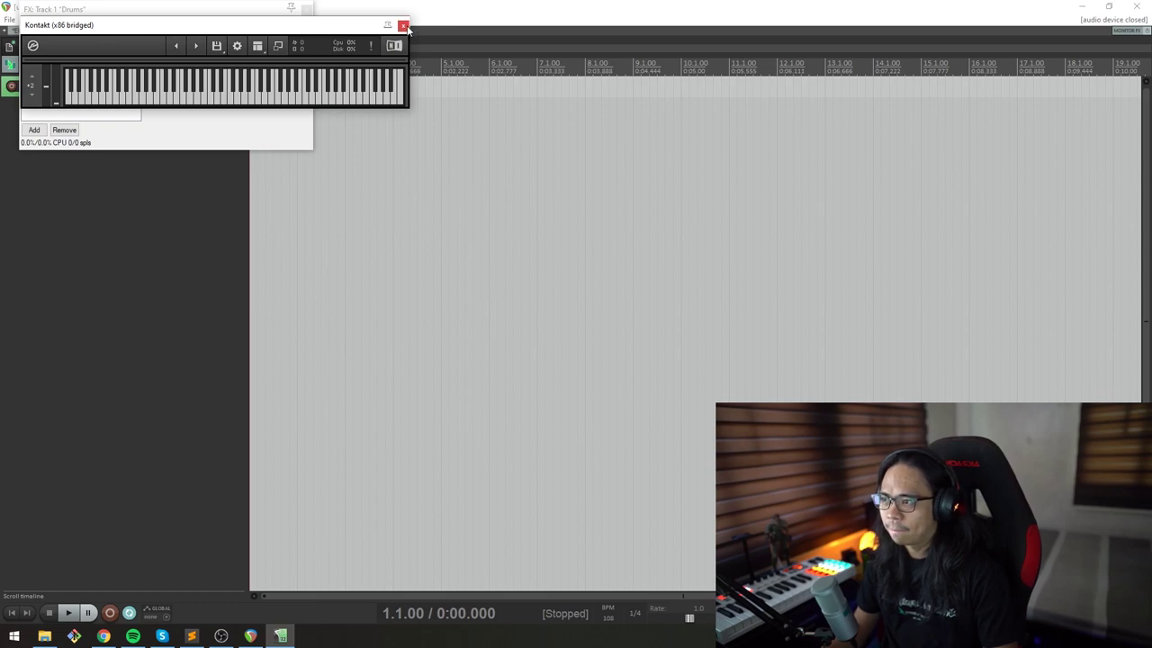
left_click_drag(294, 30, 585, 112)
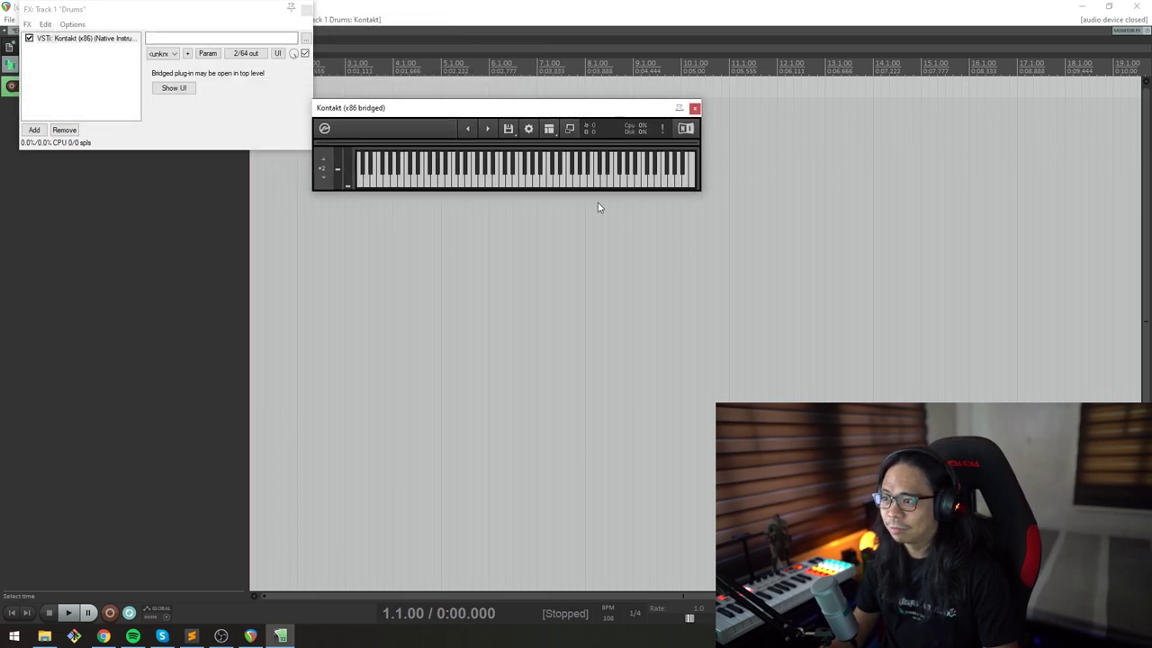
left_click(569, 127)
left_click_drag(810, 115, 708, 60)
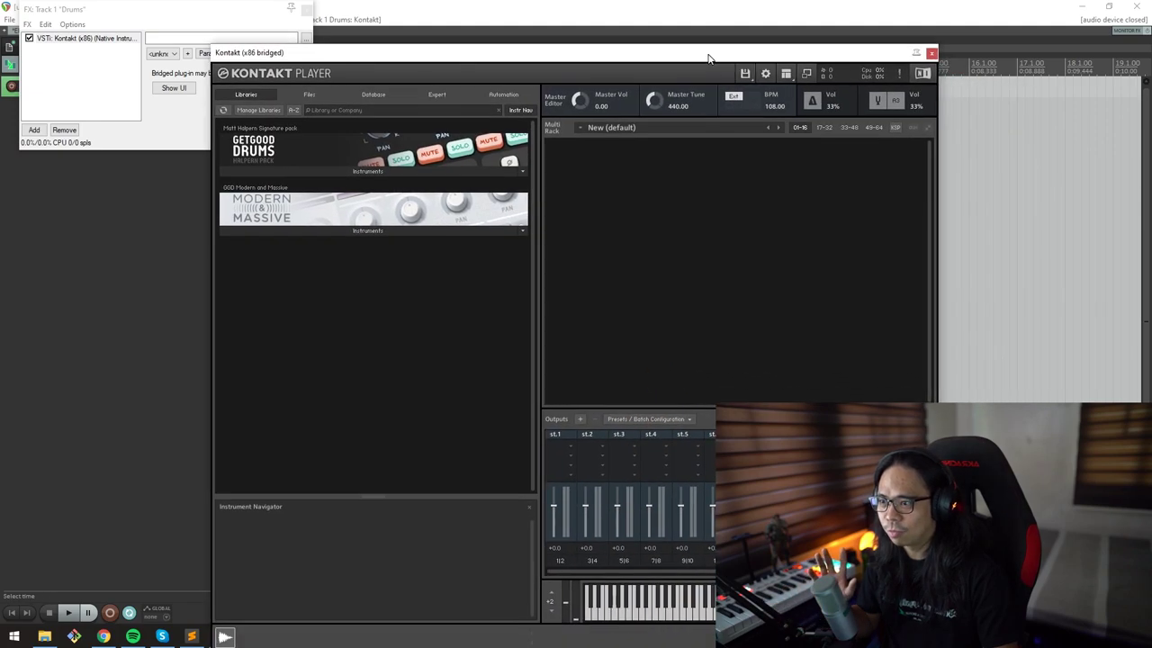
left_click(921, 73)
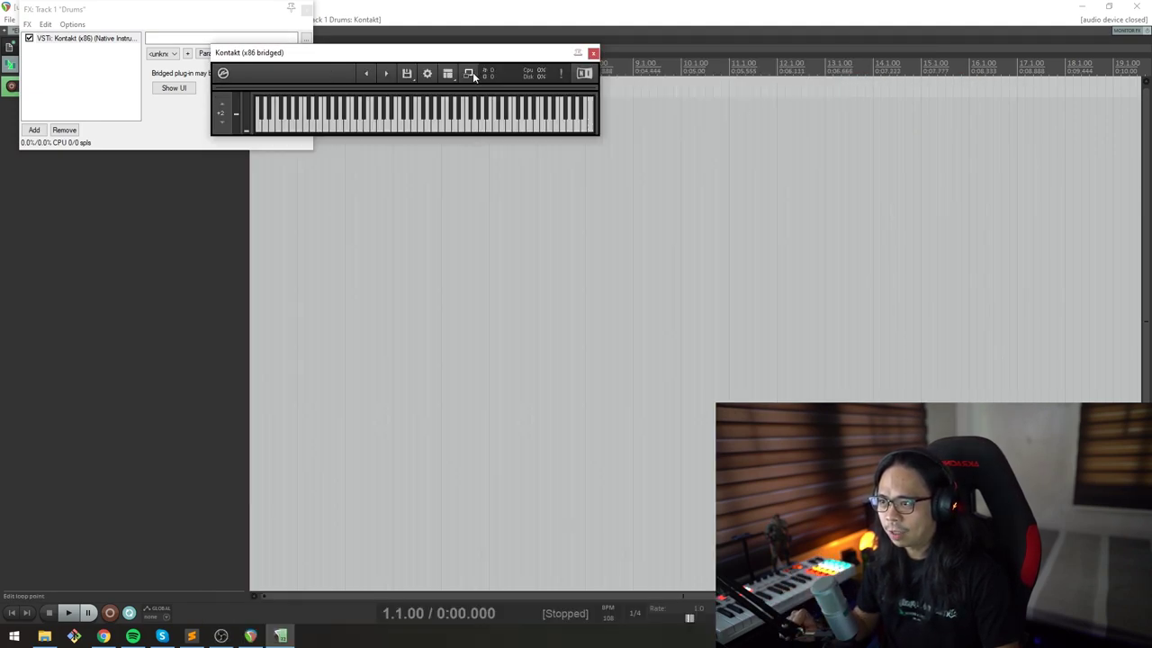
left_click(468, 75)
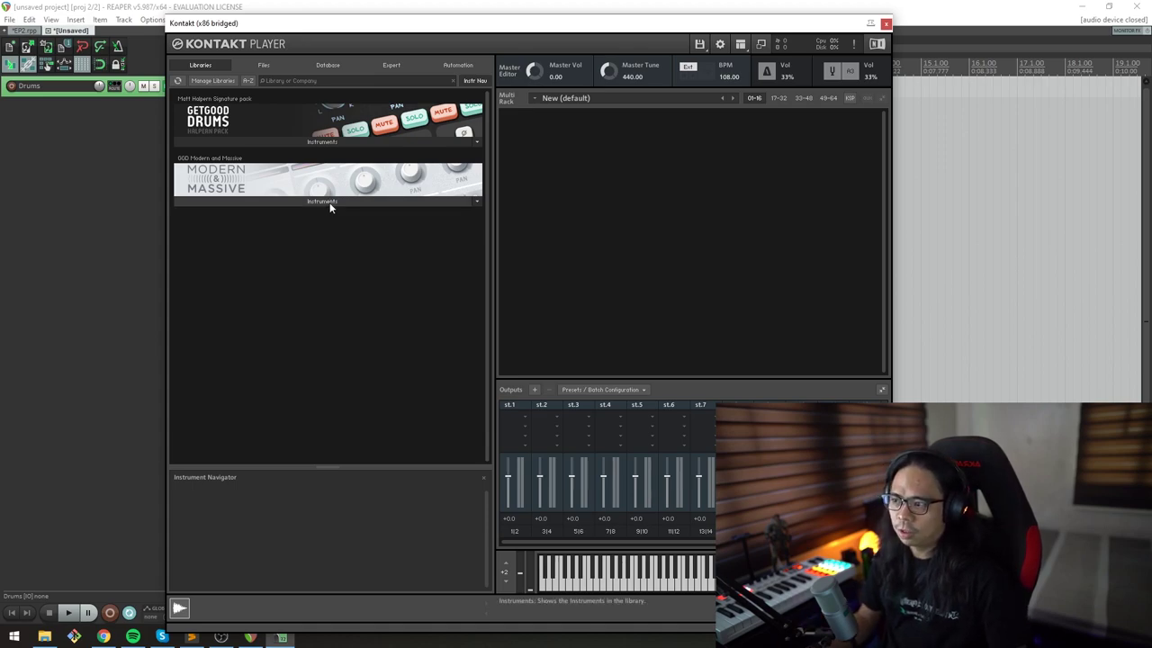
- Load Modern & Massive Drums.nki from the GGD Modern and Massive library, and reopen the Drums track's Kontakt window
left_click(329, 202)
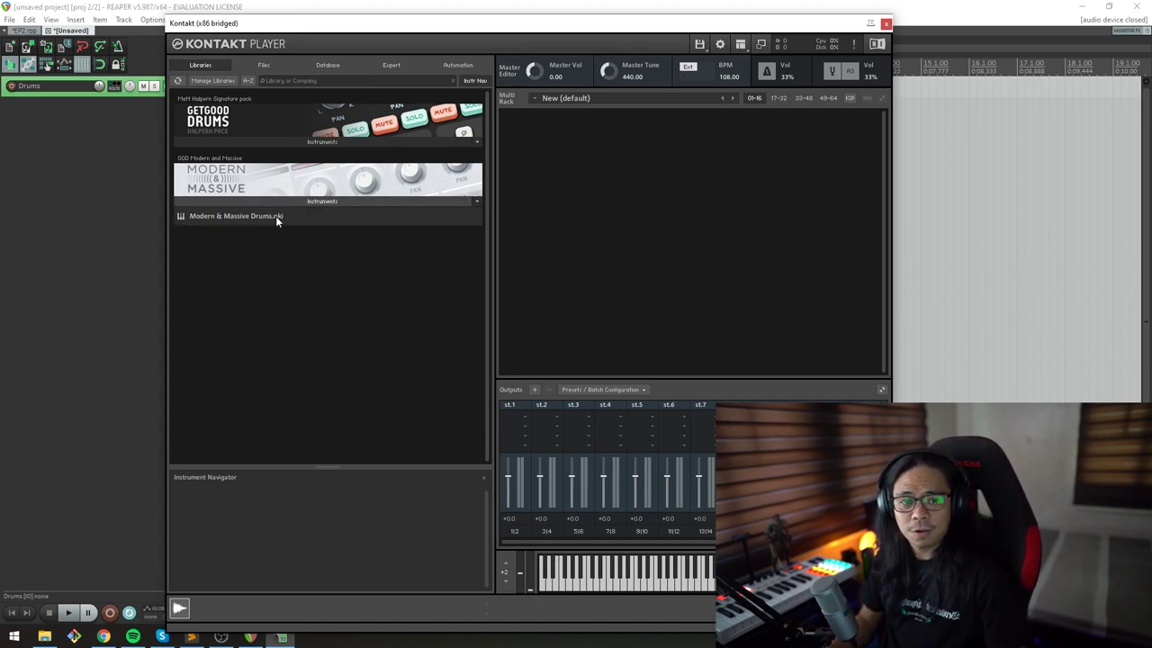
left_click(180, 218)
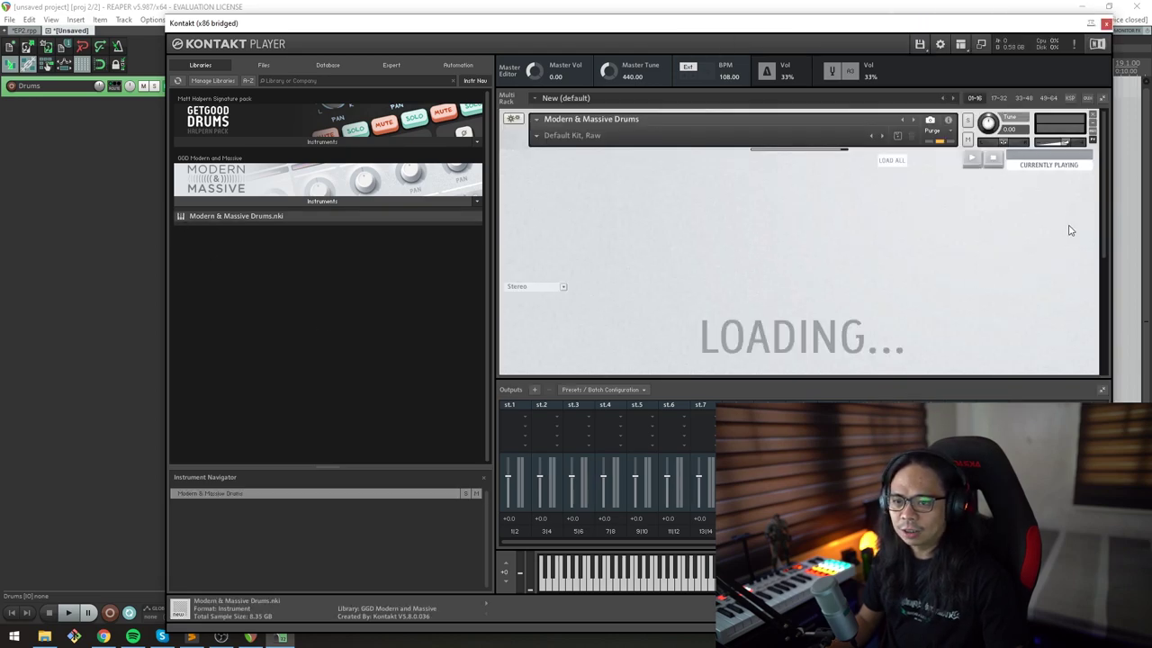
left_click_drag(1103, 143, 1099, 219)
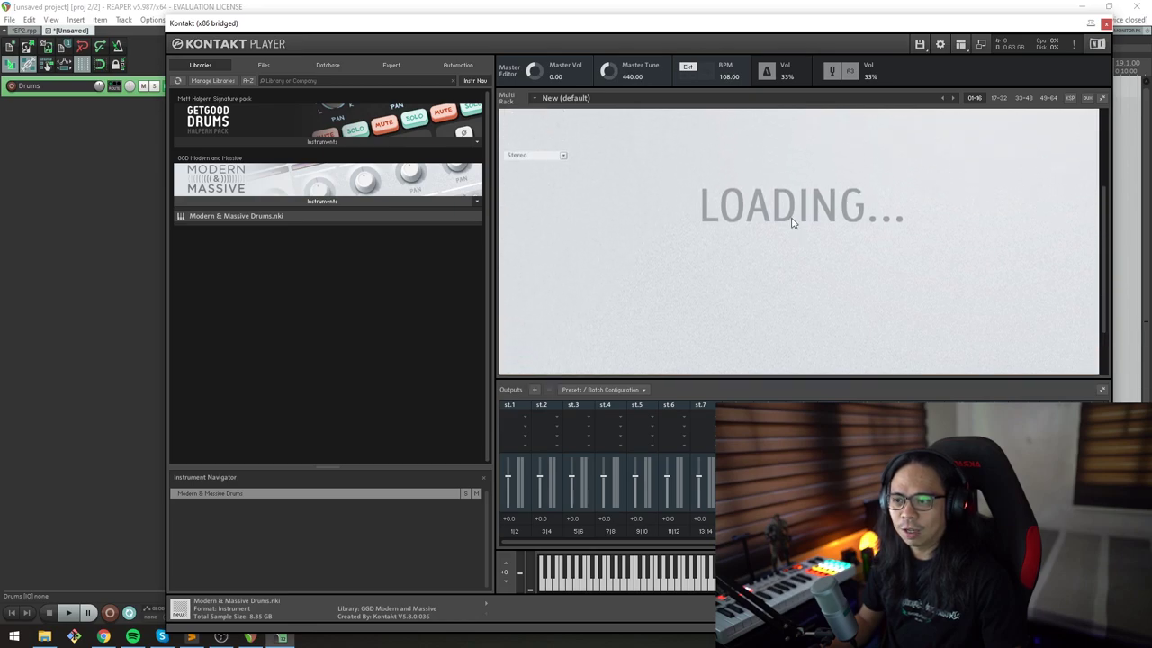
left_click(1105, 24)
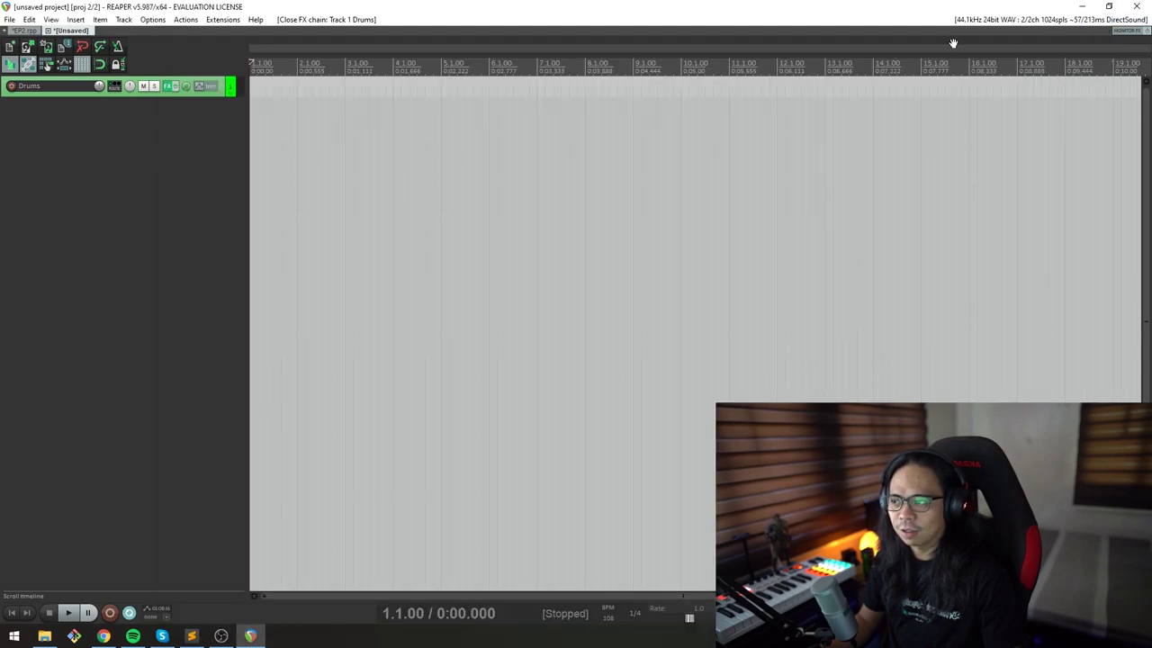
left_click(169, 86)
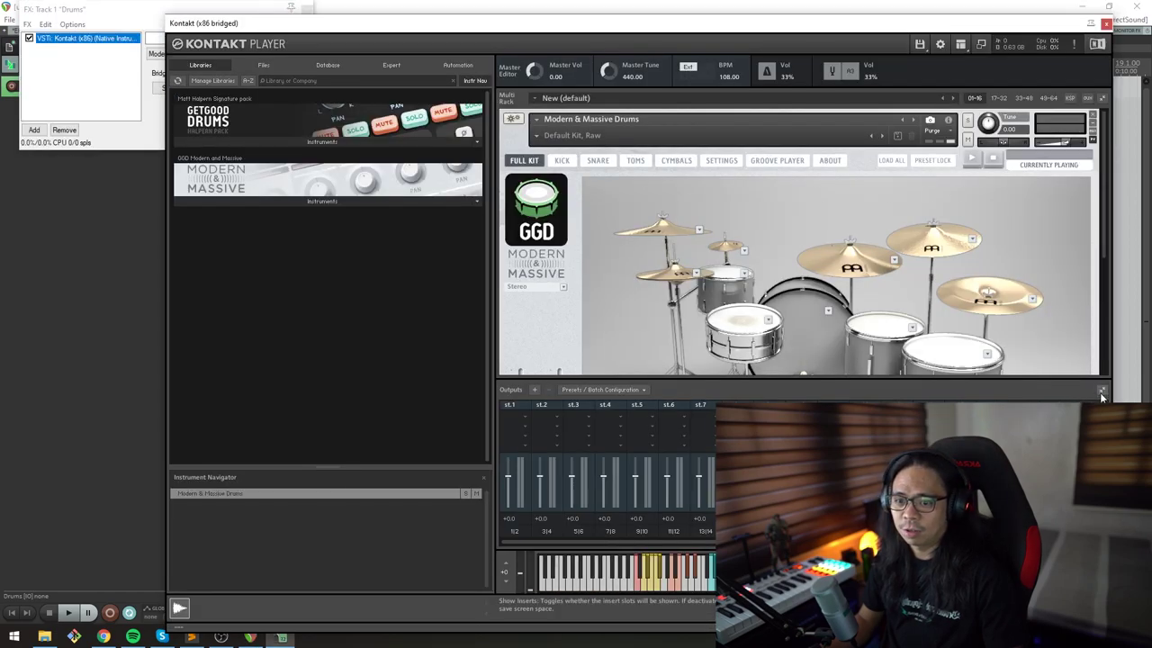
- Hide the insert slots in Kontakt's outputs section and audition the kick and snare drums of the kit
left_click(1103, 393)
left_click(815, 330)
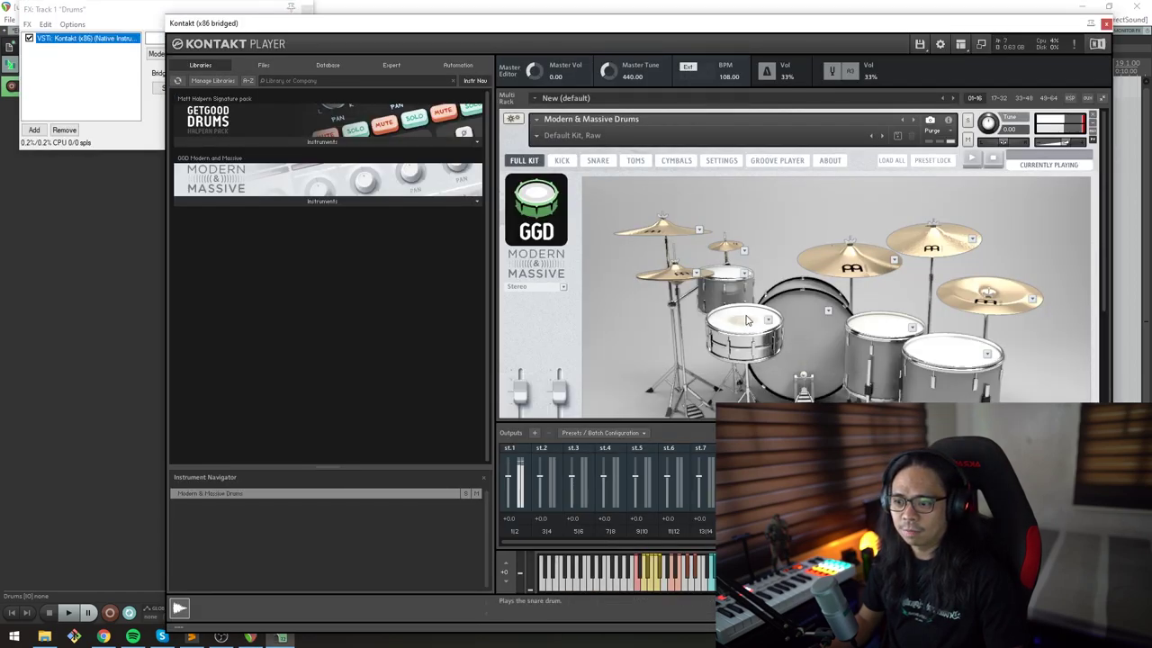
left_click(815, 315)
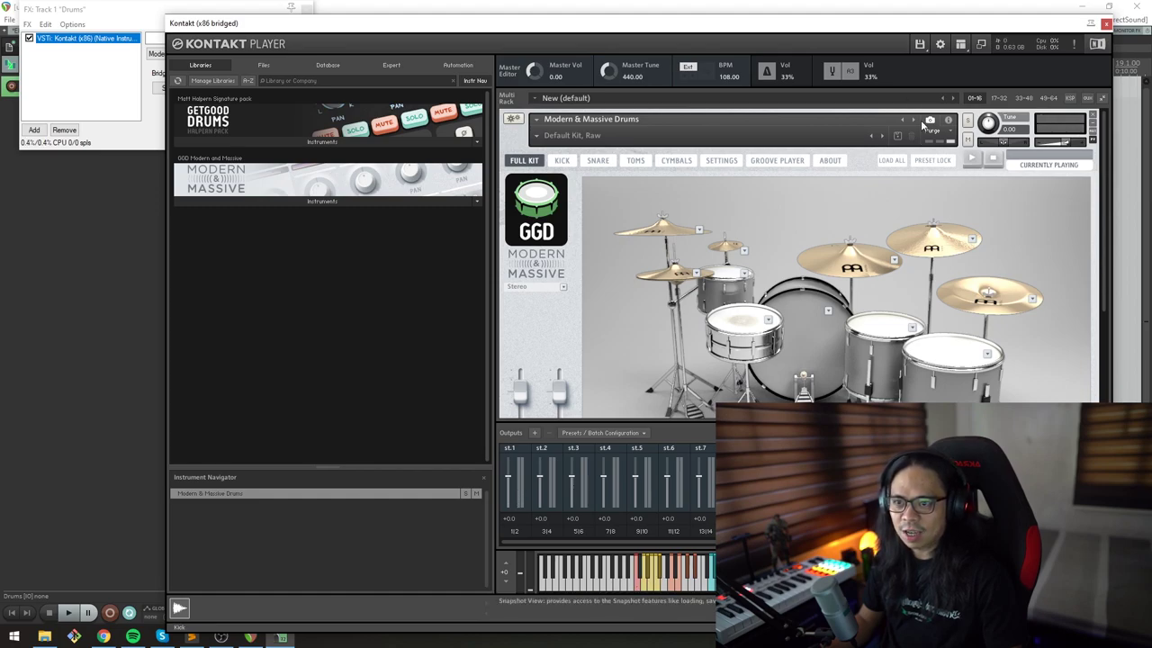
- Try hiding Kontakt's outputs and keyboard sections, and restore both
left_click(968, 49)
left_click(960, 50)
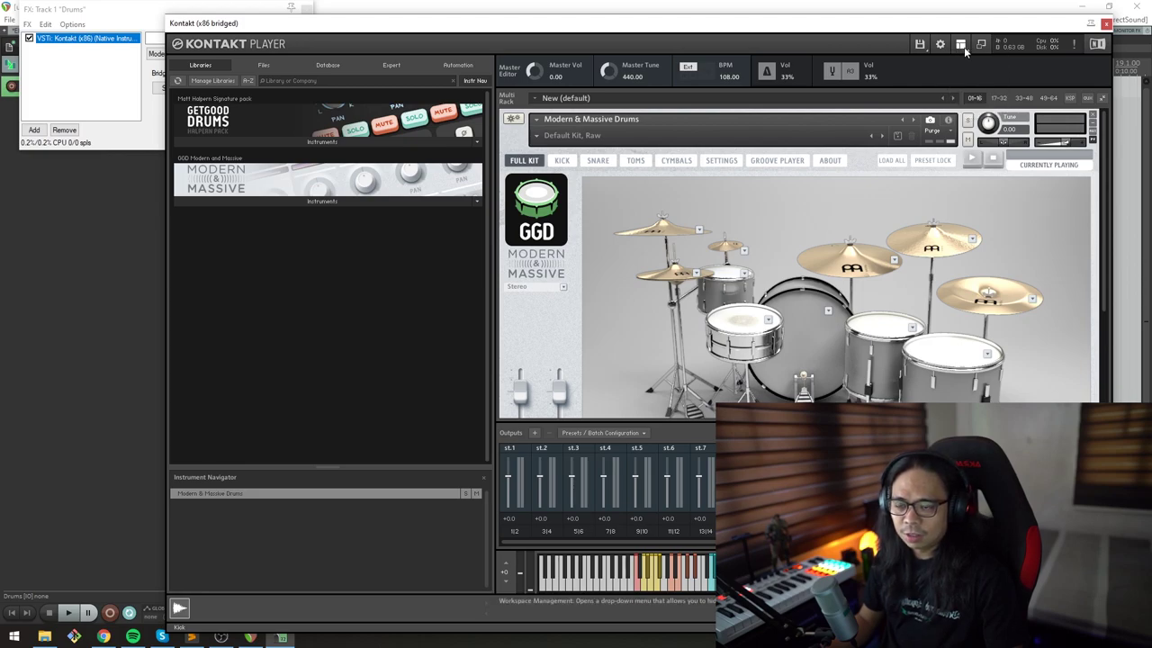
left_click(964, 47)
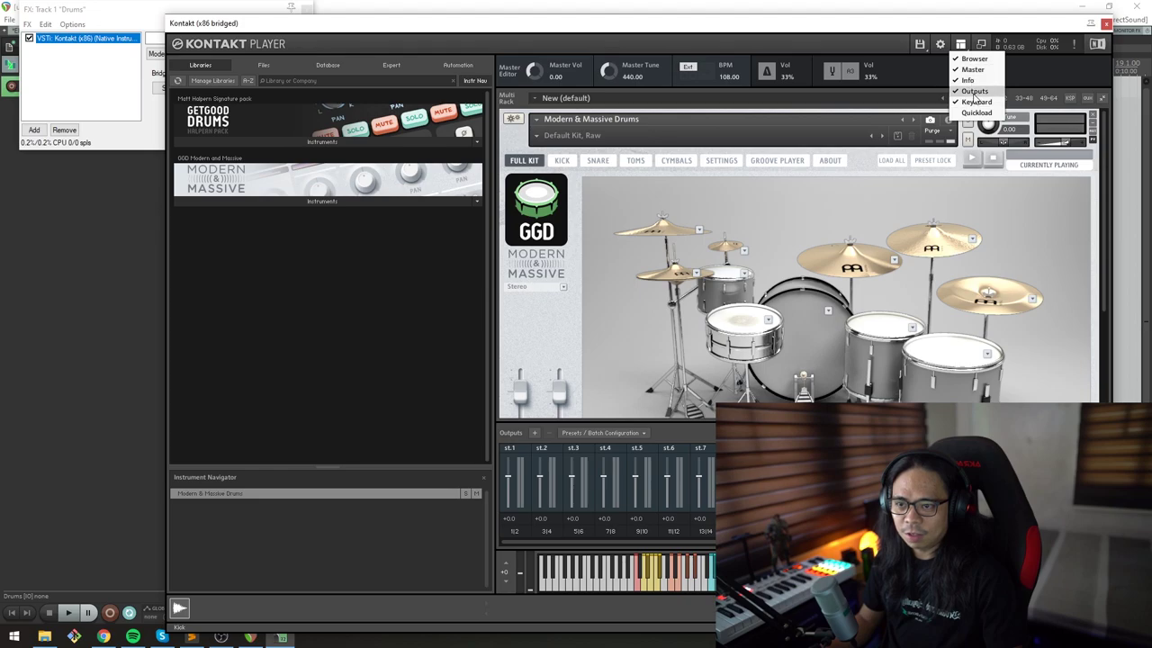
left_click(975, 91)
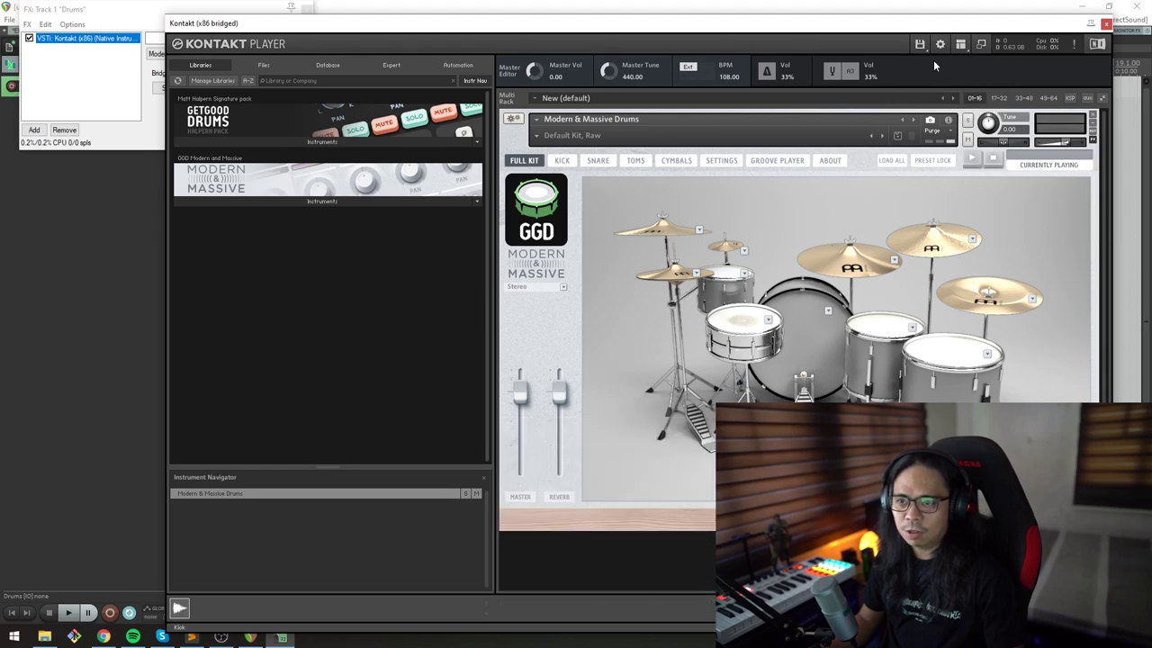
left_click(960, 44)
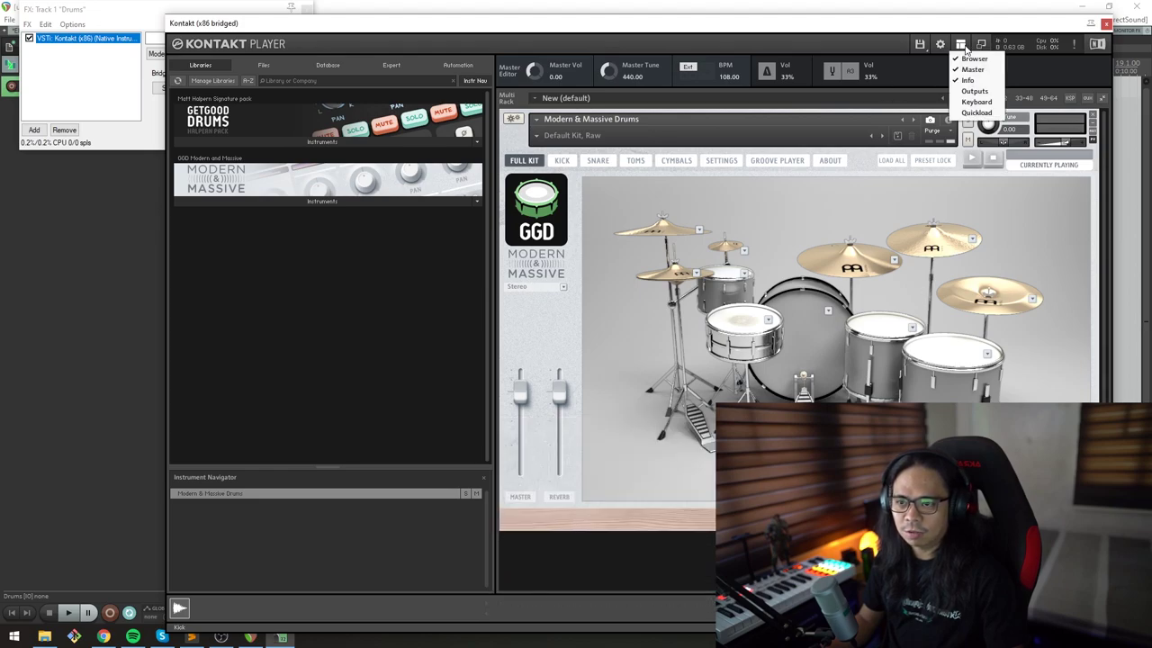
left_click(977, 102)
left_click(960, 45)
left_click(969, 91)
- Switch Kontakt between its compact and full views, ending in the full view, and reposition its window
left_click(981, 44)
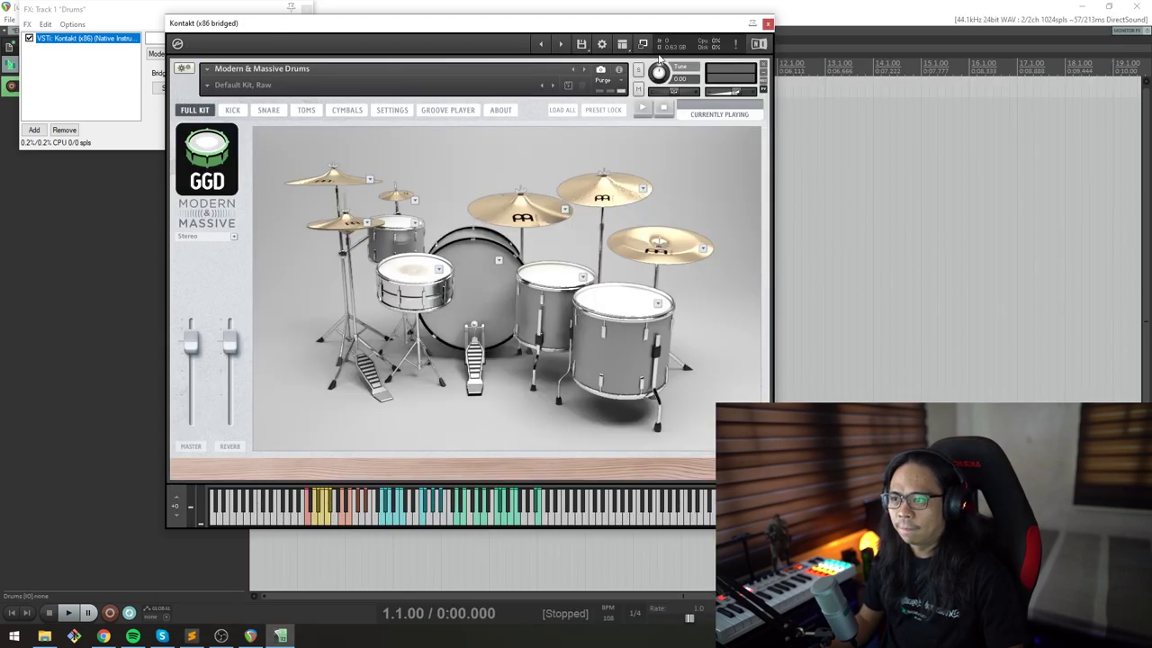
left_click(643, 44)
left_click(981, 43)
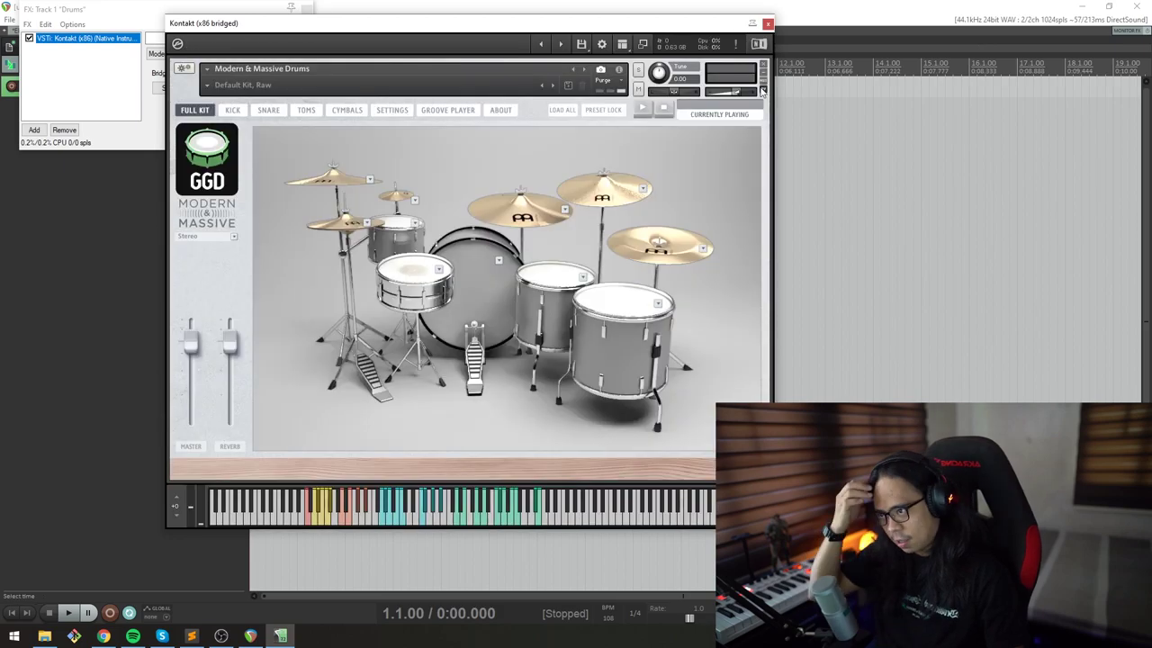
left_click(643, 44)
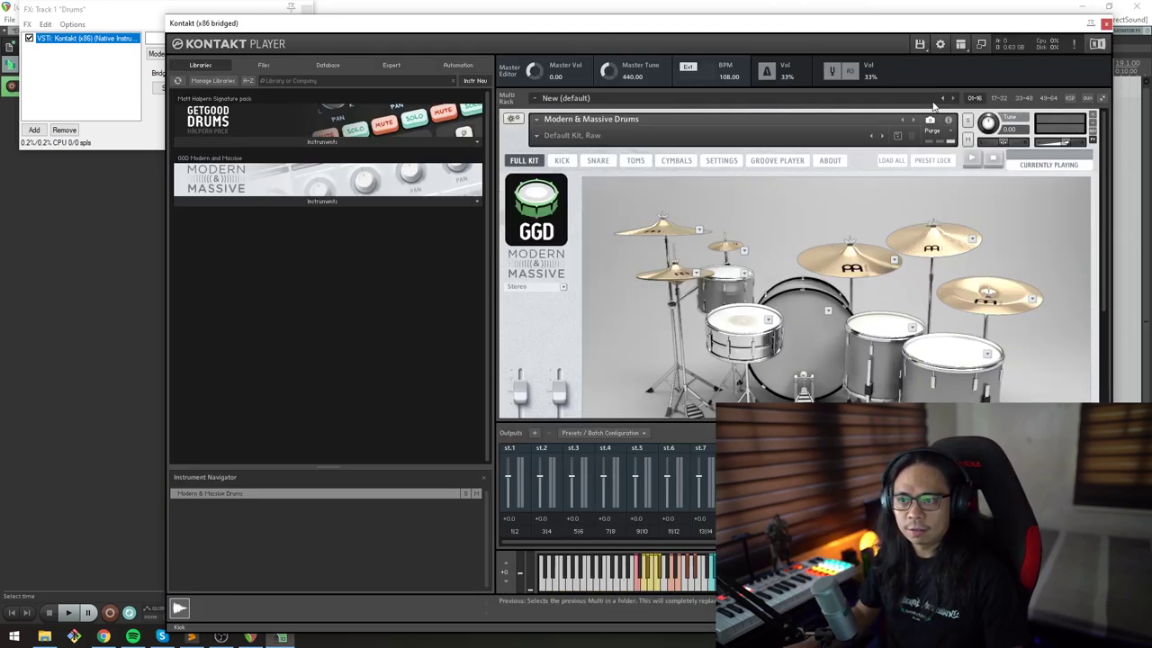
left_click(981, 43)
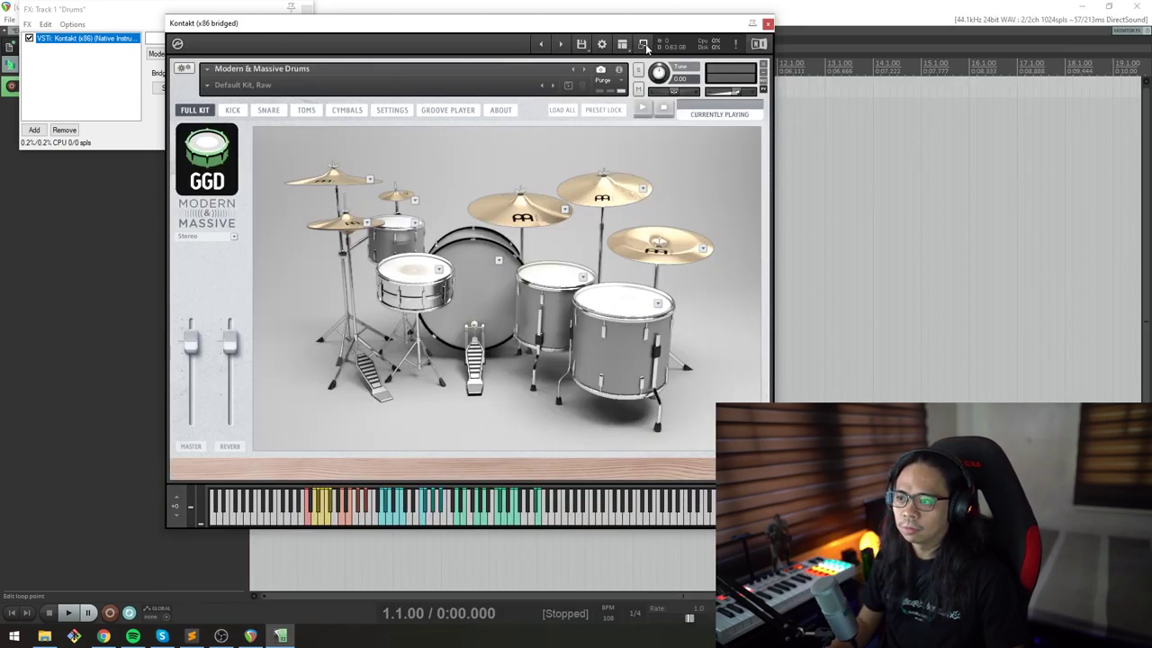
left_click_drag(601, 24, 668, 70)
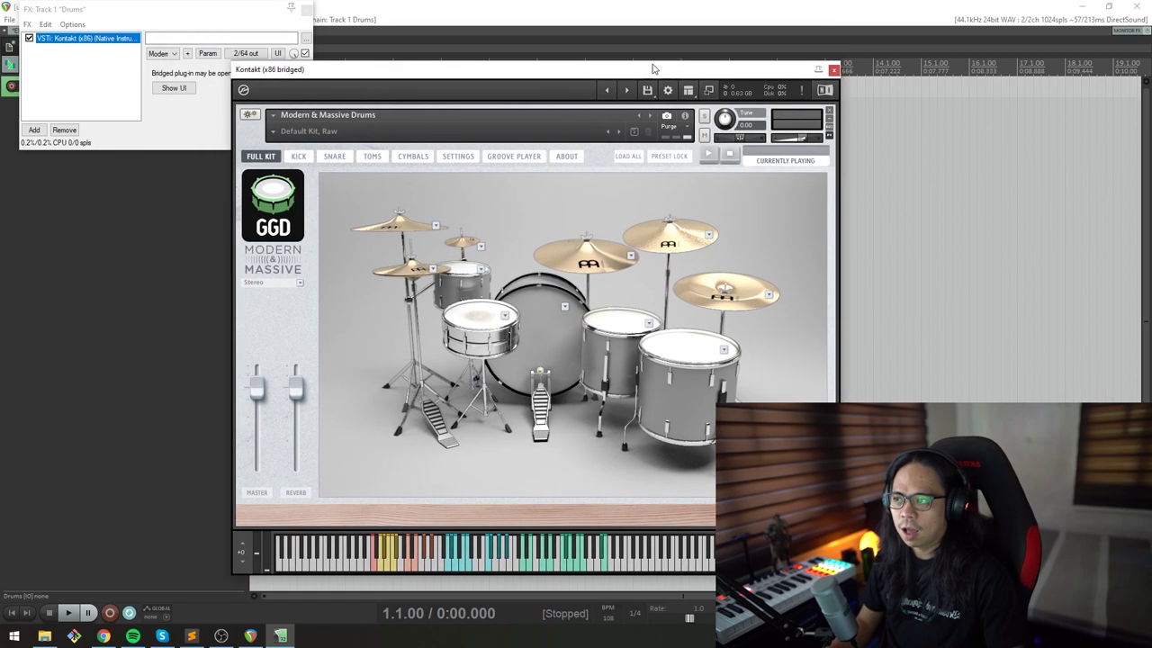
left_click(690, 92)
left_click(689, 91)
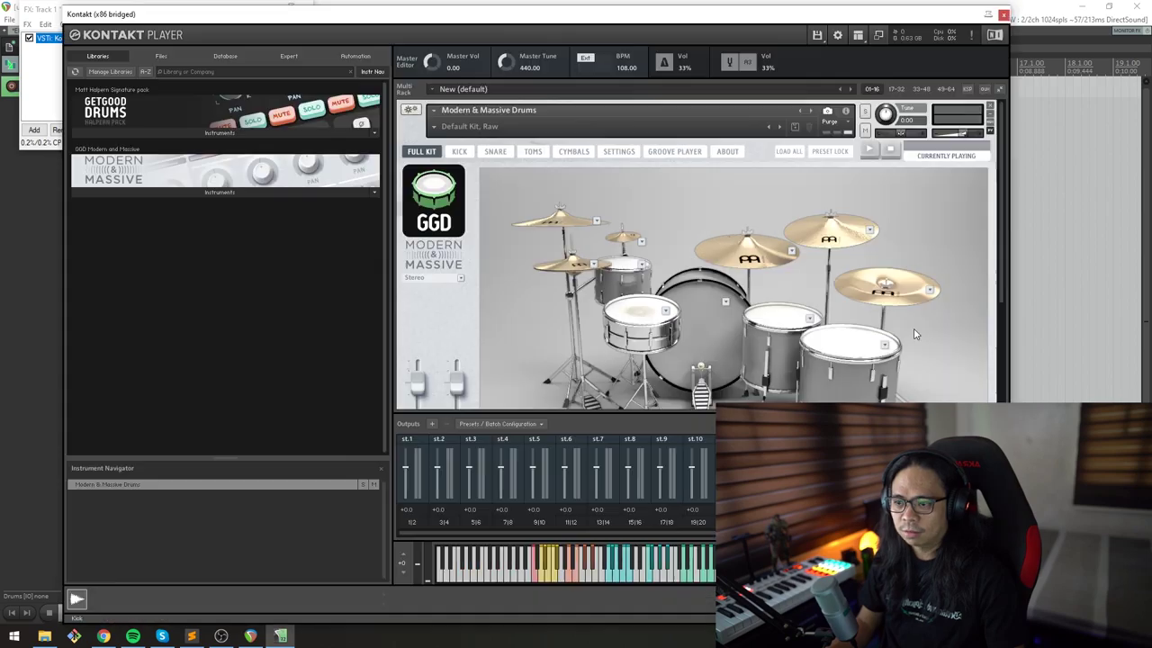
- Hide Kontakt's outputs section and close the Kontakt and FX chain windows of the Drums track
left_click(857, 36)
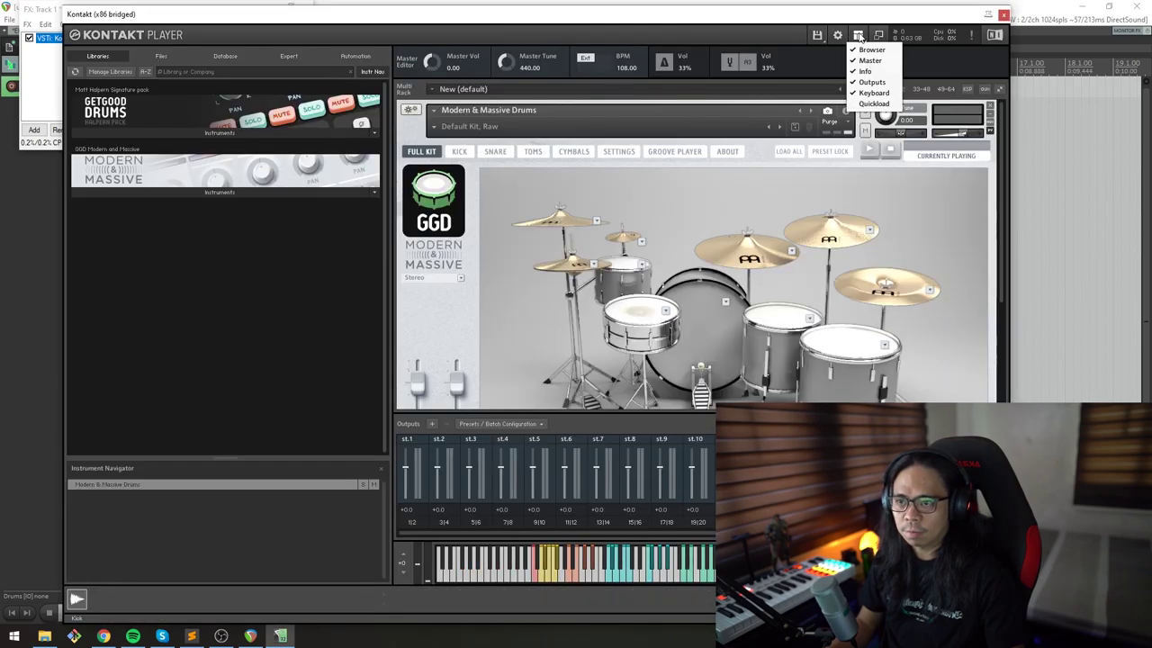
left_click(866, 83)
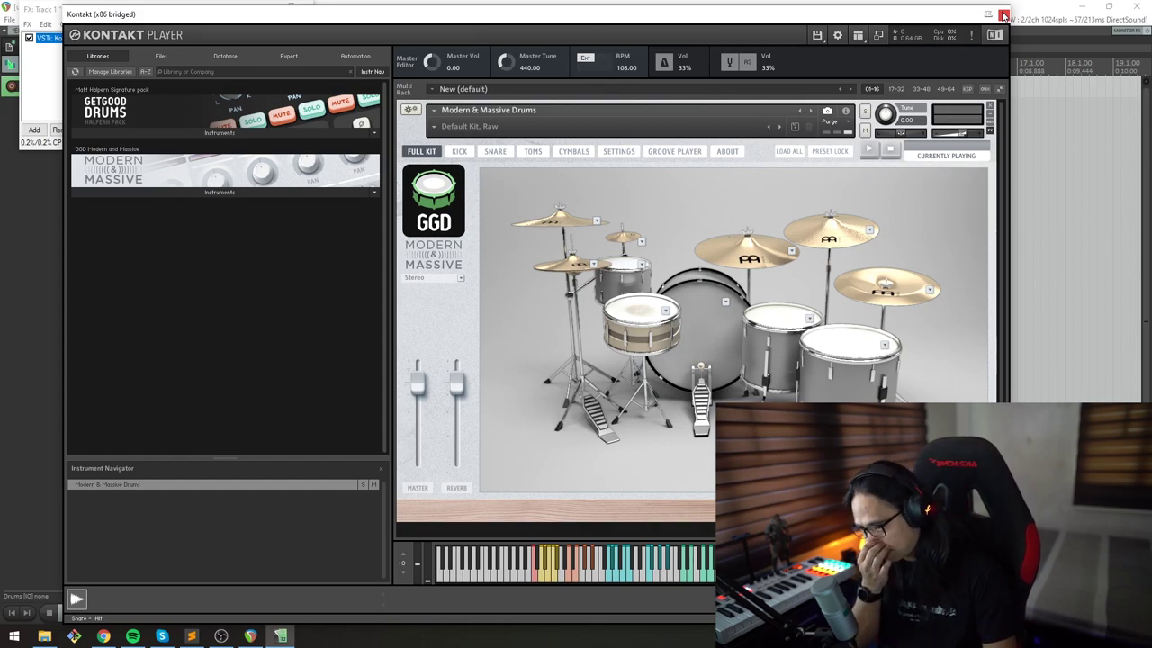
left_click(1004, 15)
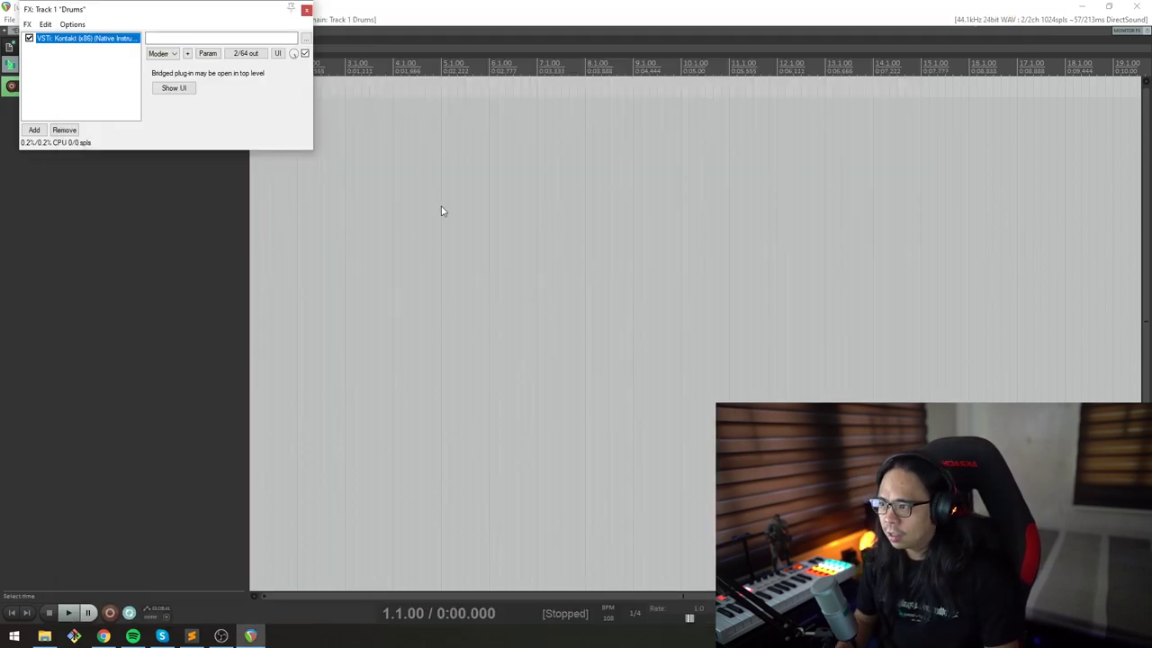
left_click(308, 9)
left_click(168, 85)
left_click(1004, 15)
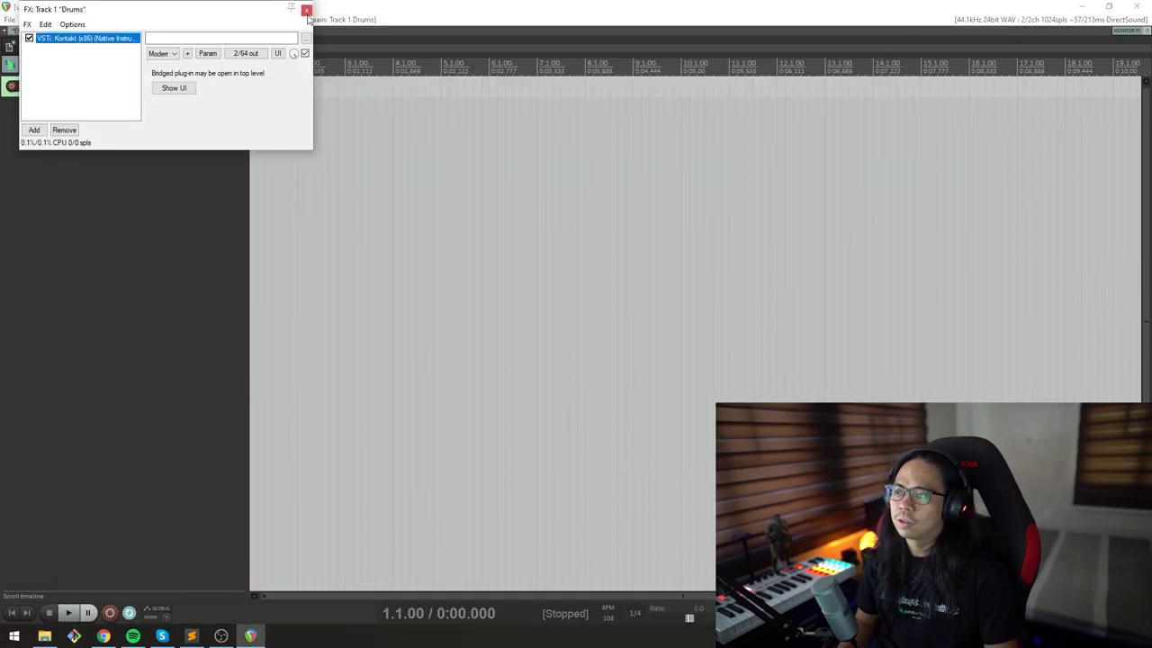
left_click(308, 9)
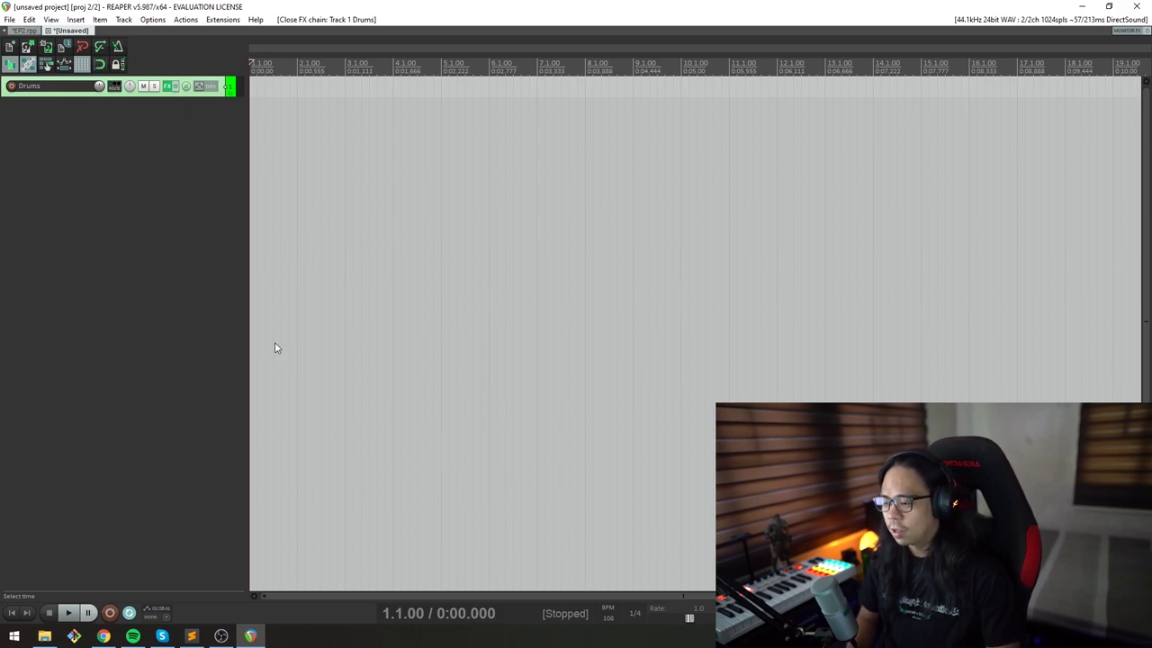
- Set the project tempo to 145 BPM
scroll(484, 424, "up", 5)
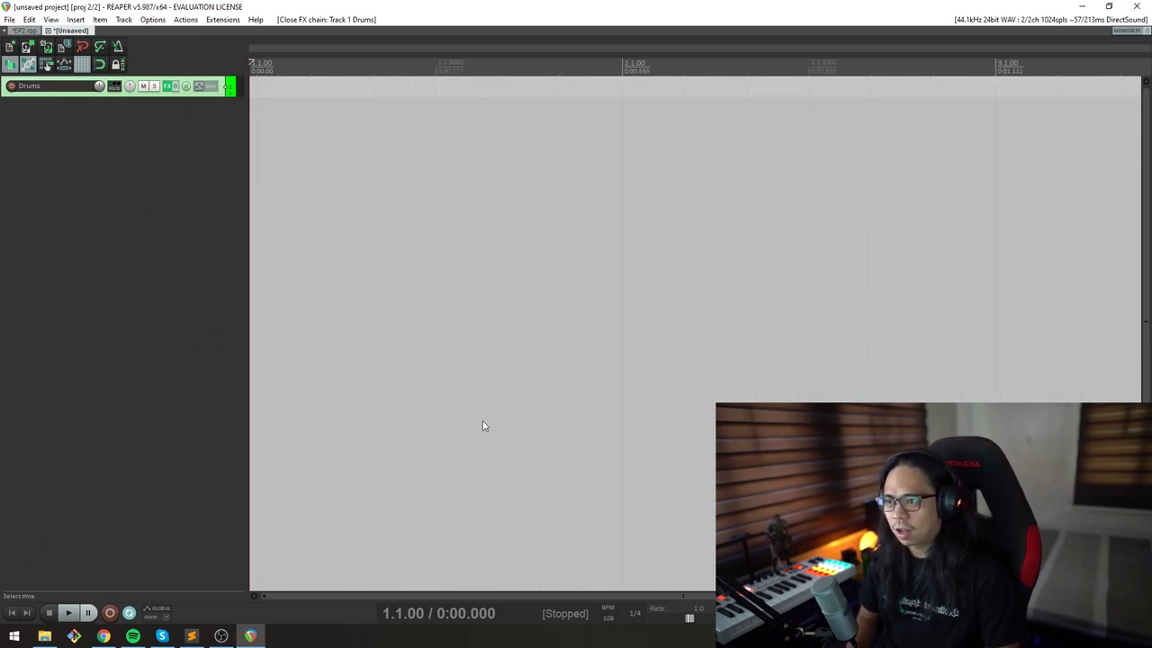
scroll(482, 425, "down", 4)
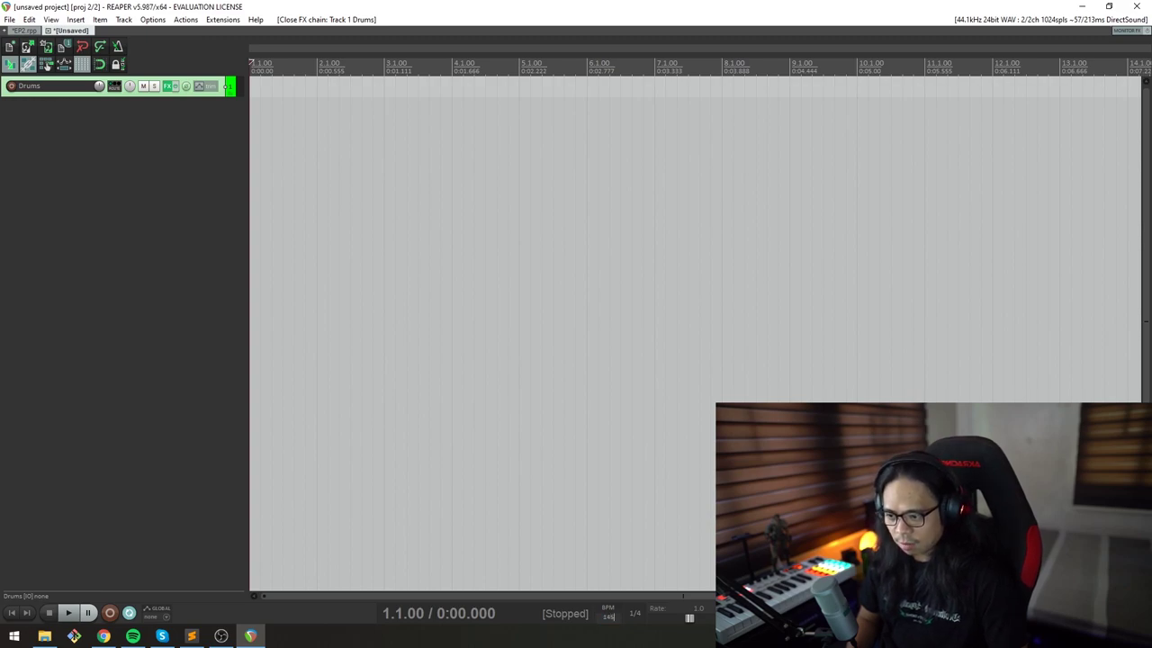
left_click_drag(609, 615, 610, 621)
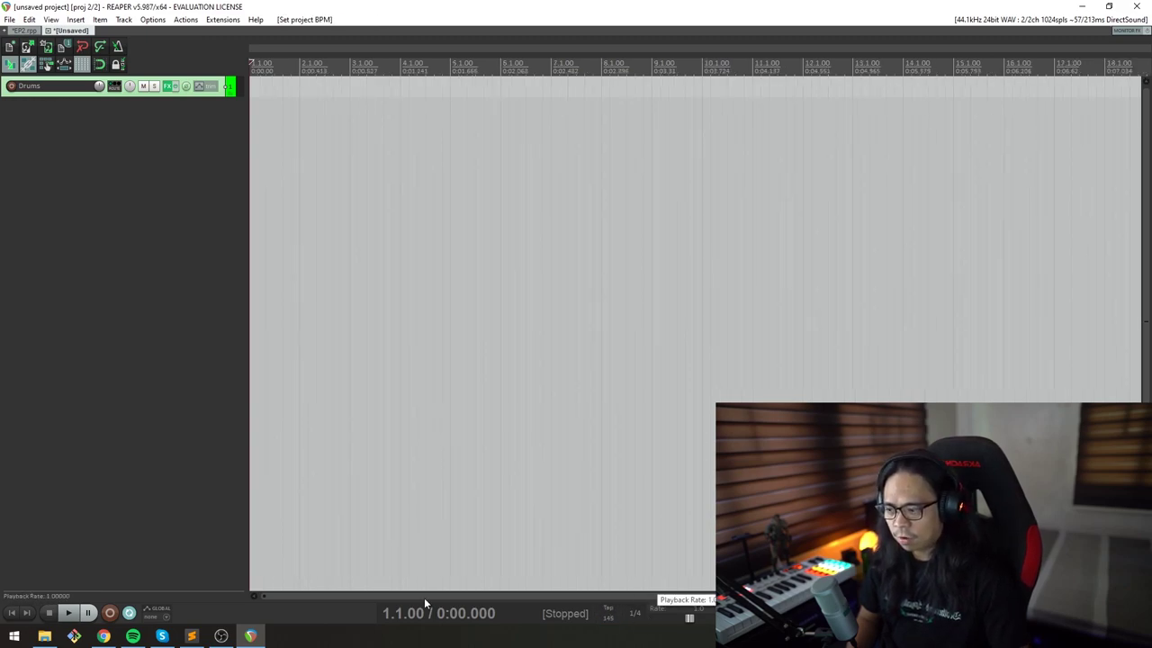
- Insert a new empty MIDI item at the start of the Drums track and enlarge the track's height
scroll(510, 422, "up", 3)
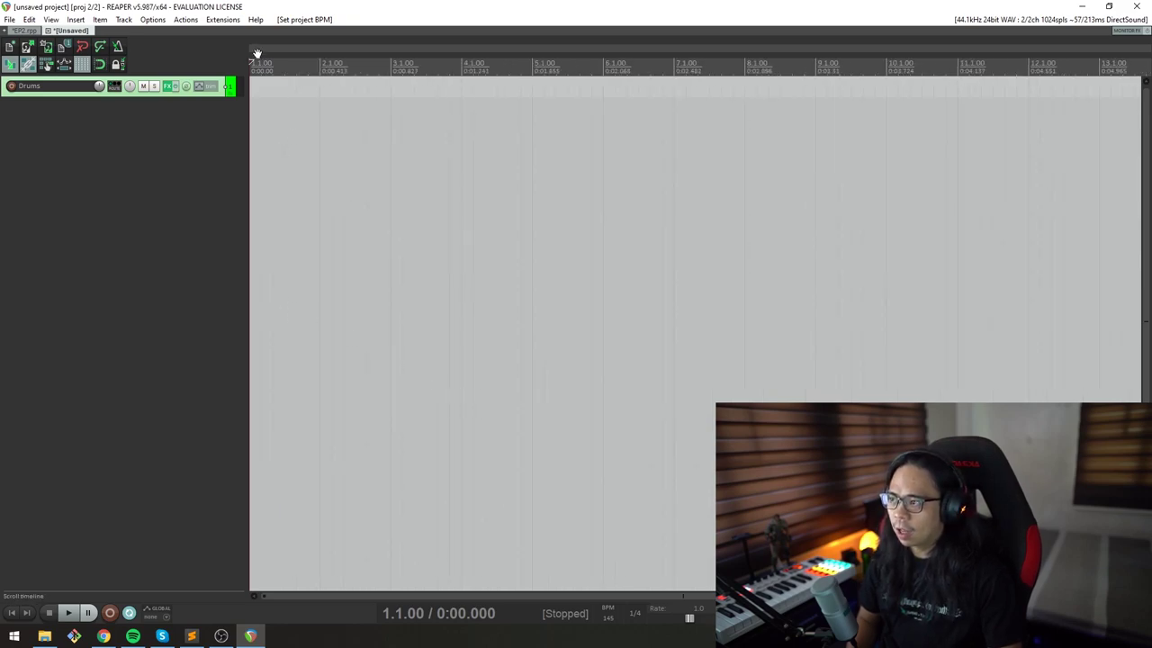
left_click(76, 20)
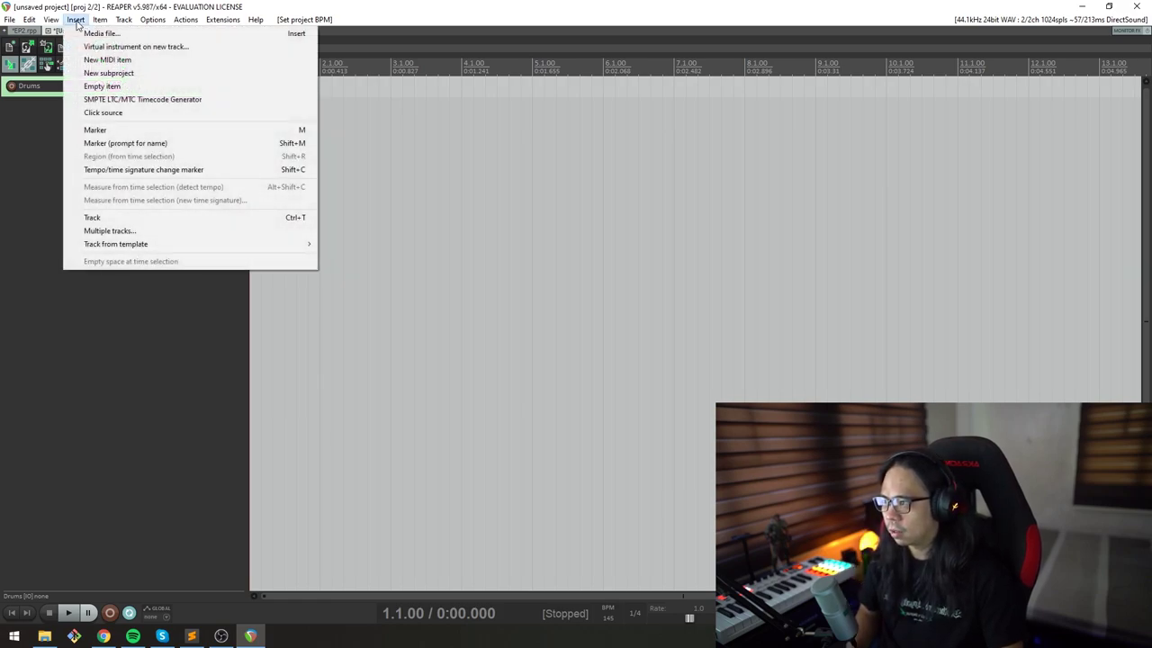
left_click(99, 60)
scroll(371, 89, "up", 2)
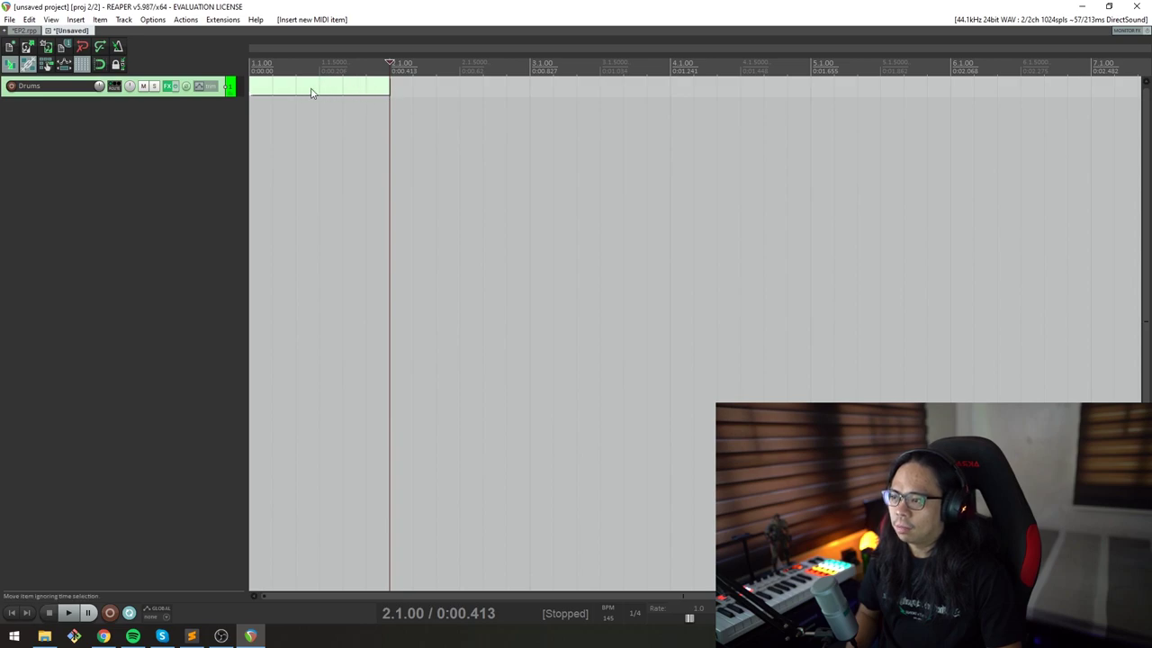
left_click_drag(175, 101, 170, 160)
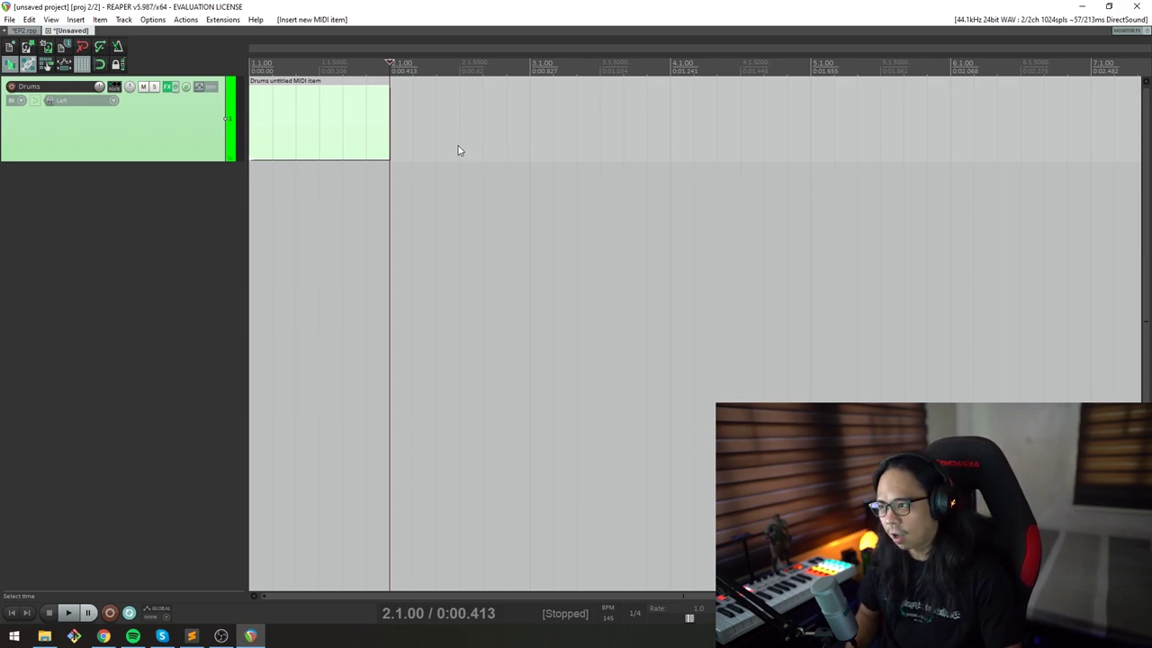
- Check the EP2 project, return to the unsaved one, and view the Drums track's Kontakt instrument before closing its windows
key("ctrl+Tab")
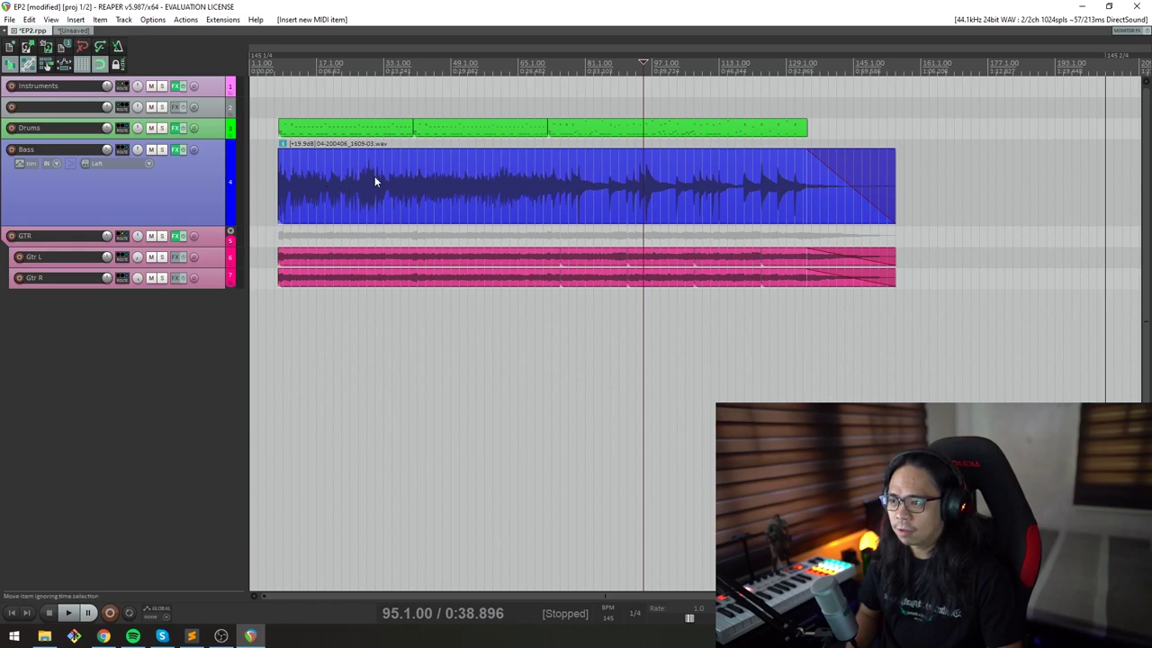
left_click(73, 30)
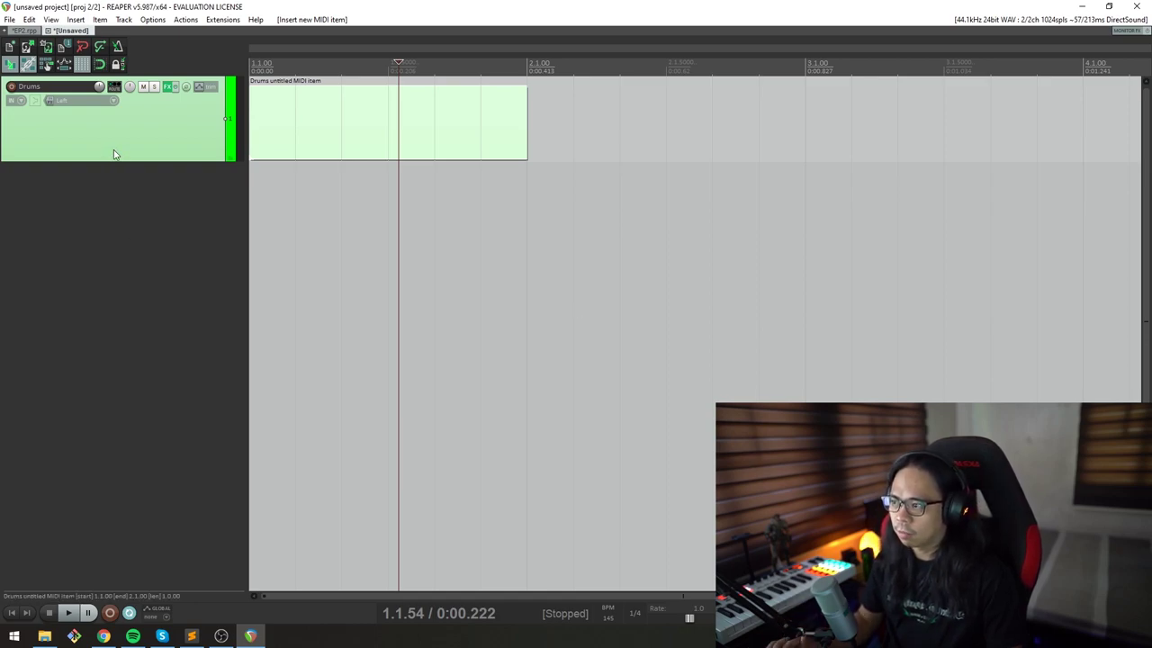
left_click(168, 86)
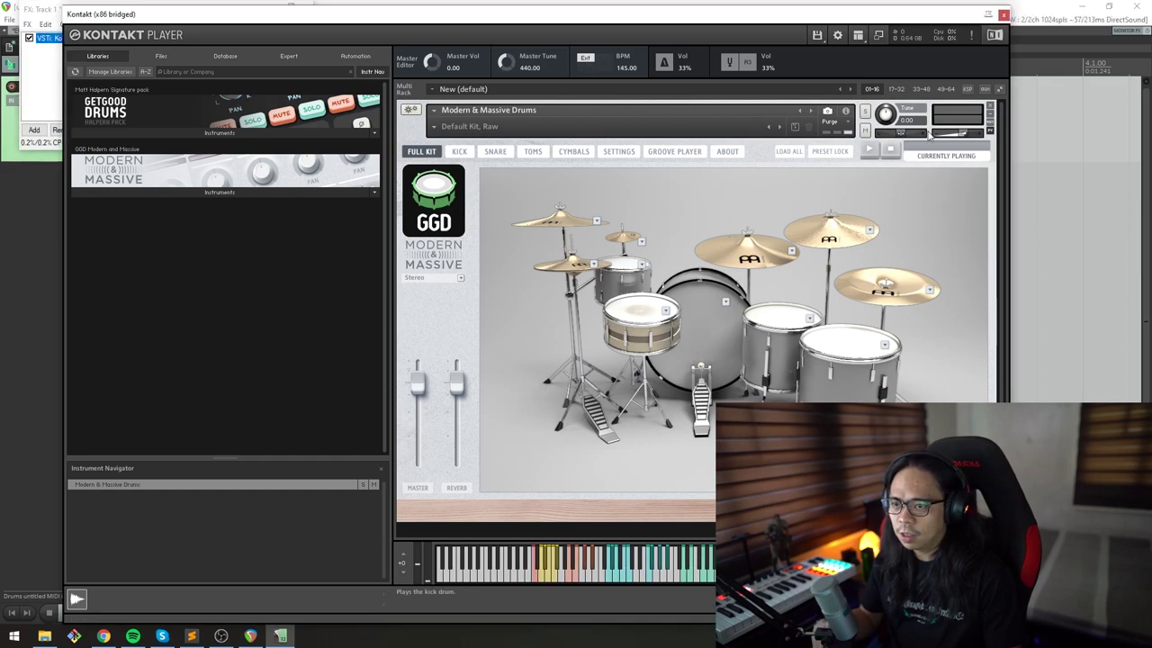
left_click(1008, 6)
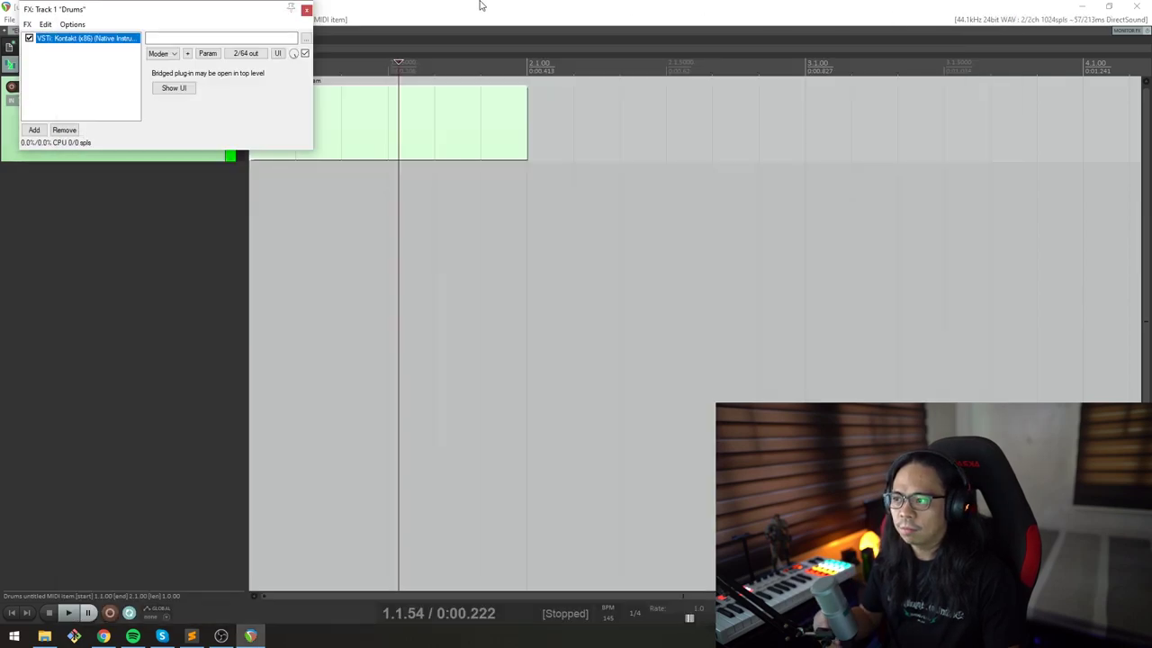
left_click(307, 10)
left_click(374, 114)
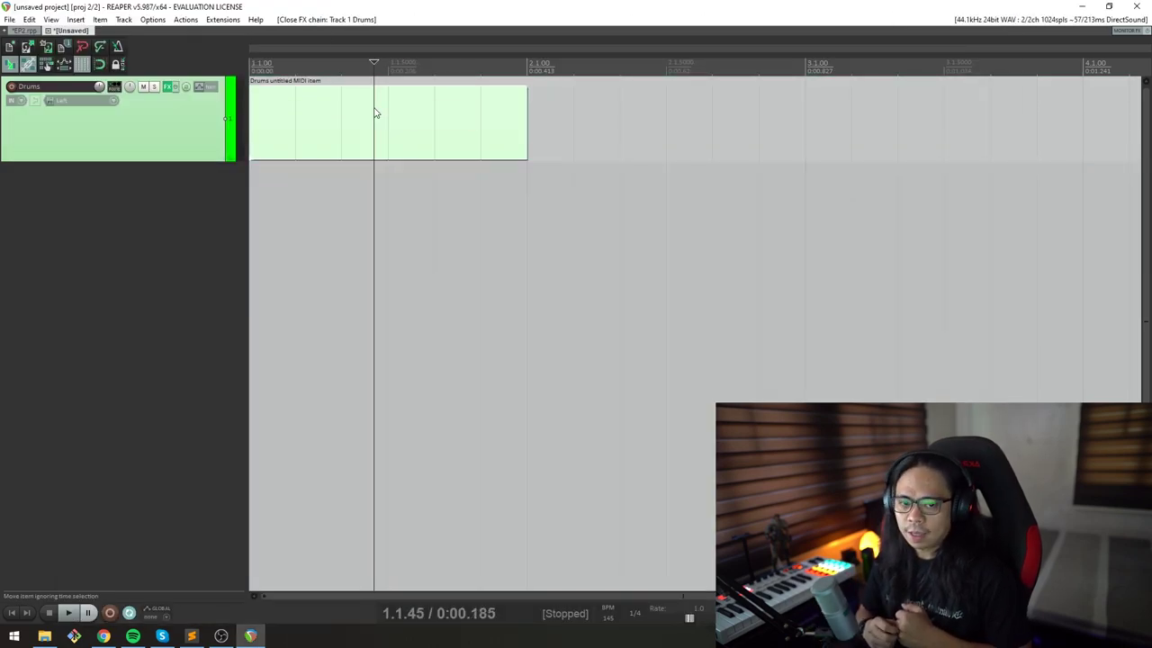
- Switch to the Chrome browser, look through the GetGood Drums All Products page, and minimize the browser
key("alt+Tab")
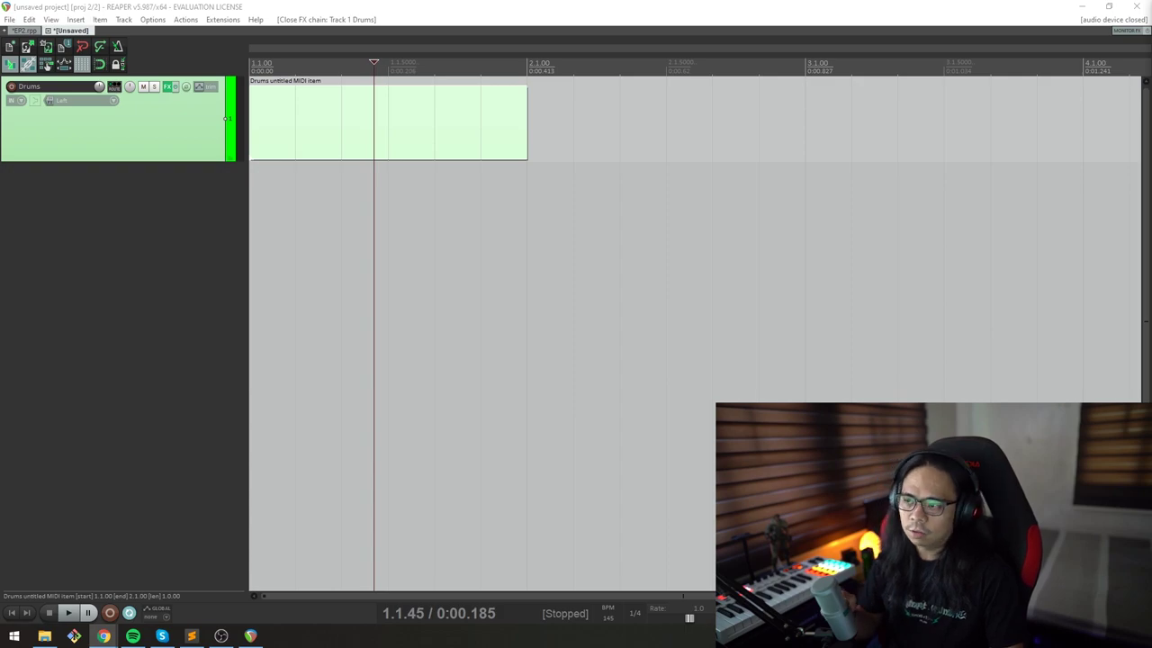
left_click_drag(1151, 24, 710, 24)
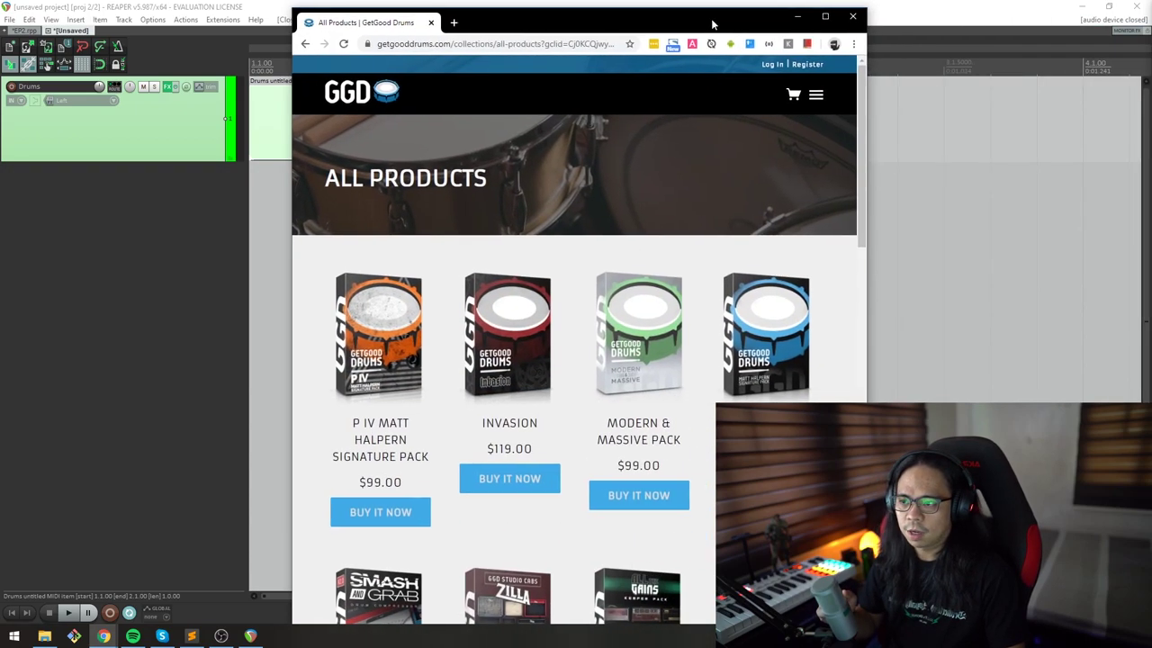
left_click(825, 17)
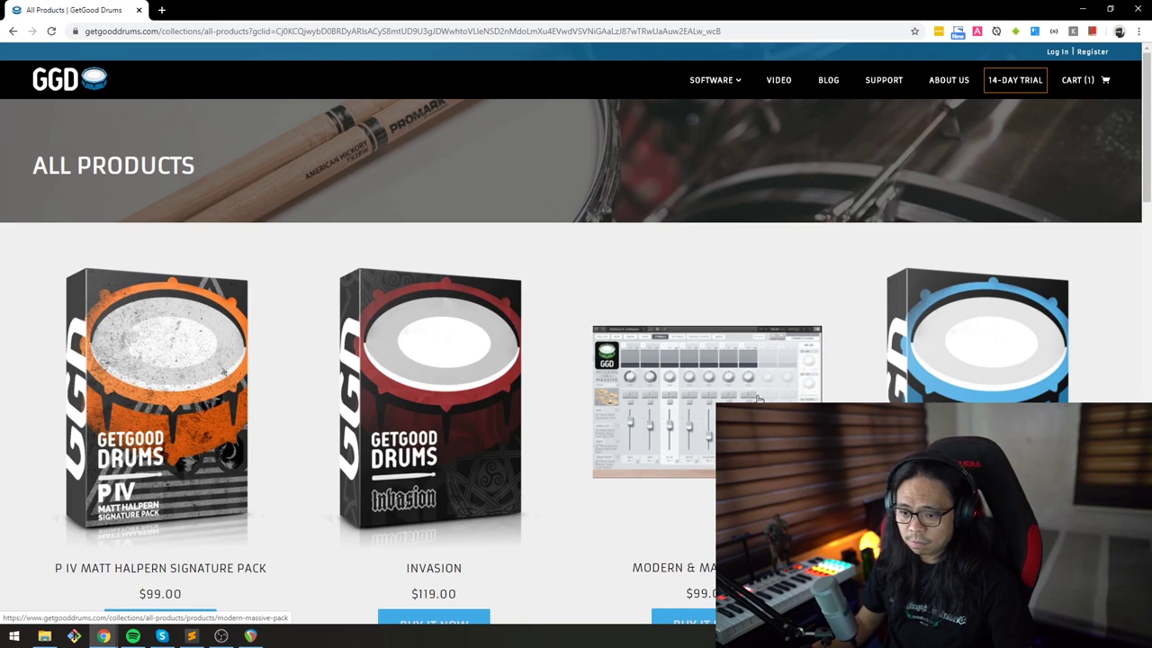
scroll(810, 340, "down", 3)
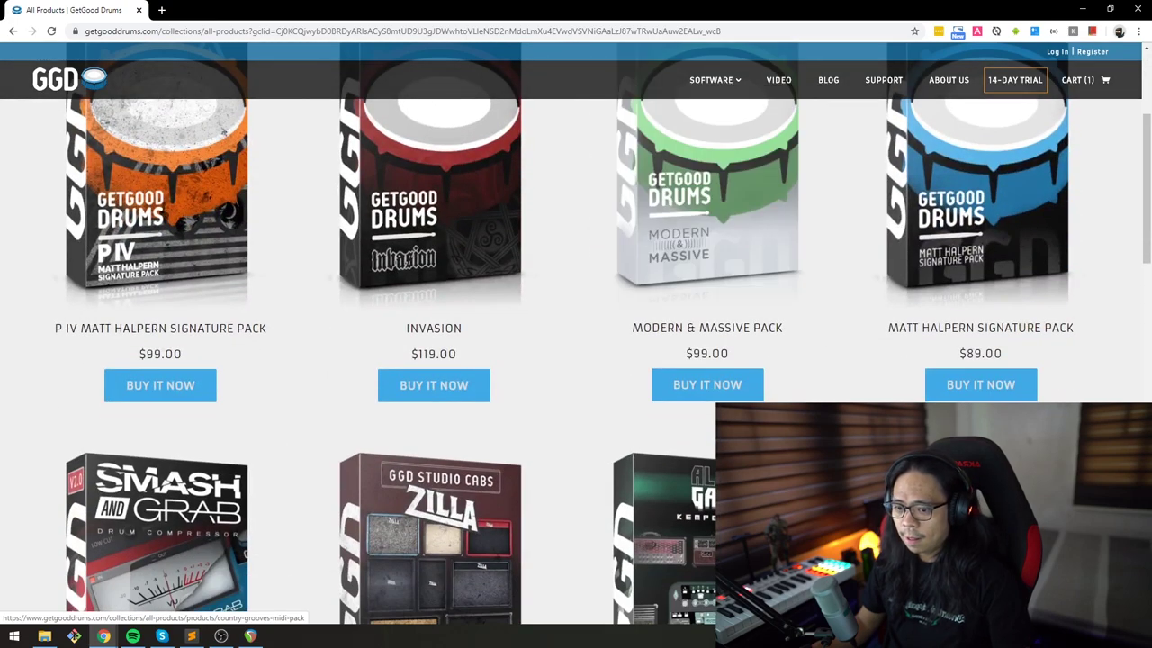
scroll(810, 340, "down", 1)
scroll(900, 450, "down", 2)
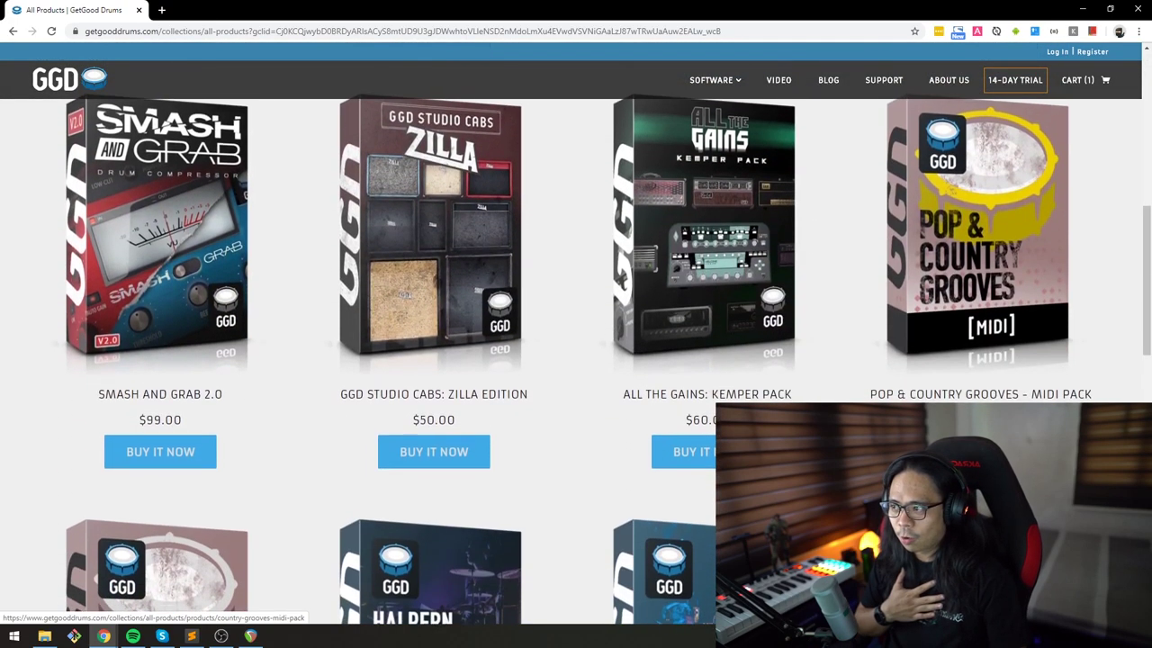
scroll(900, 451, "up", 4)
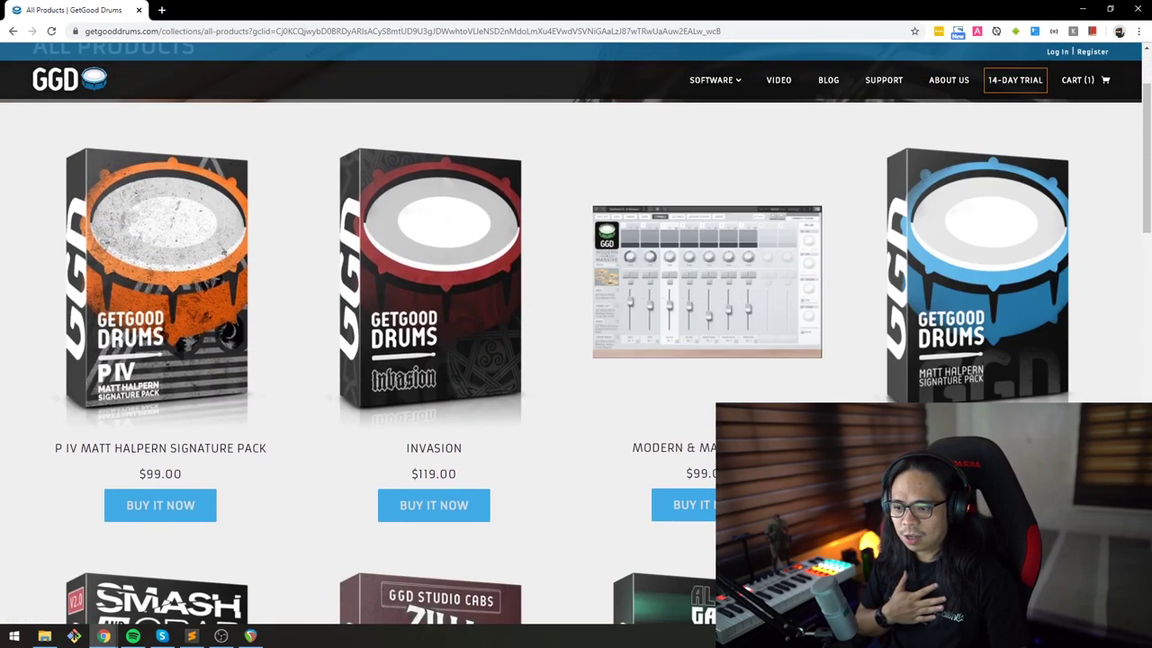
left_click_drag(721, 474, 692, 474)
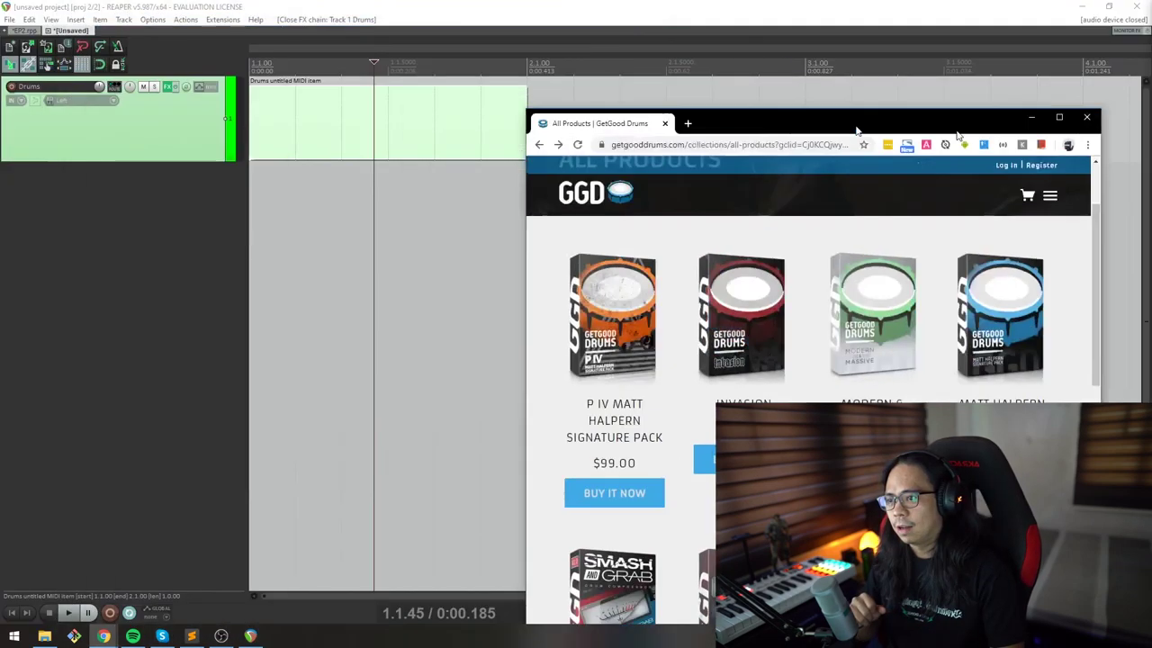
left_click(1032, 117)
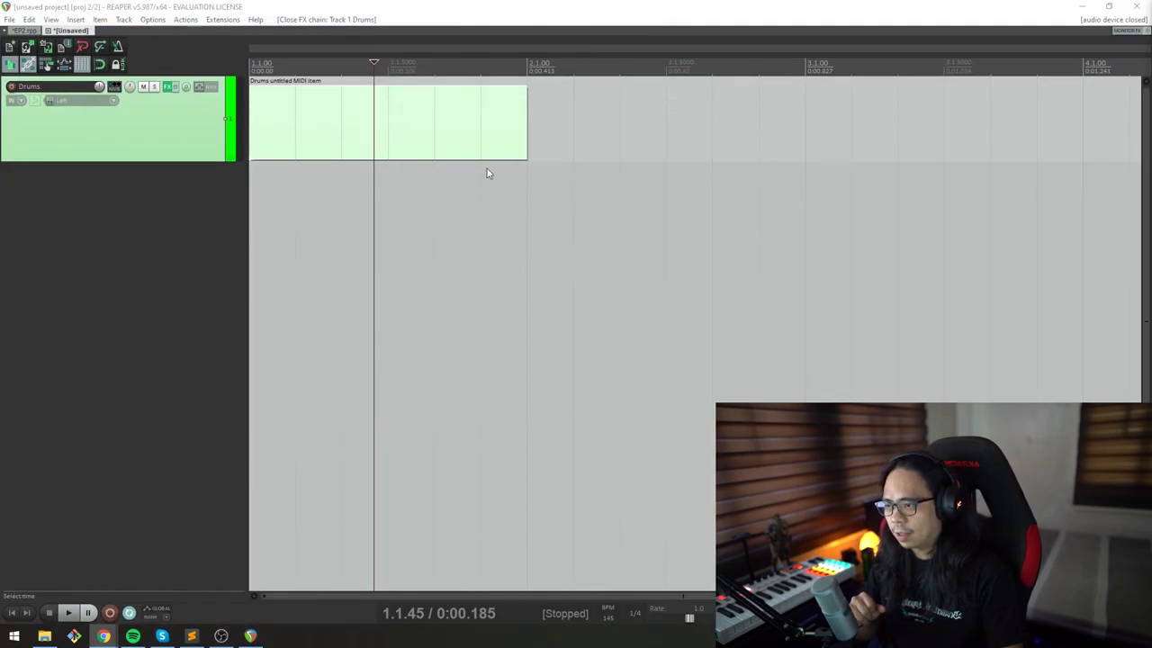
- Set the arrange view's grid line spacing to 1/16 and close the snap and grid settings
left_click(439, 129)
scroll(602, 197, "up", 2)
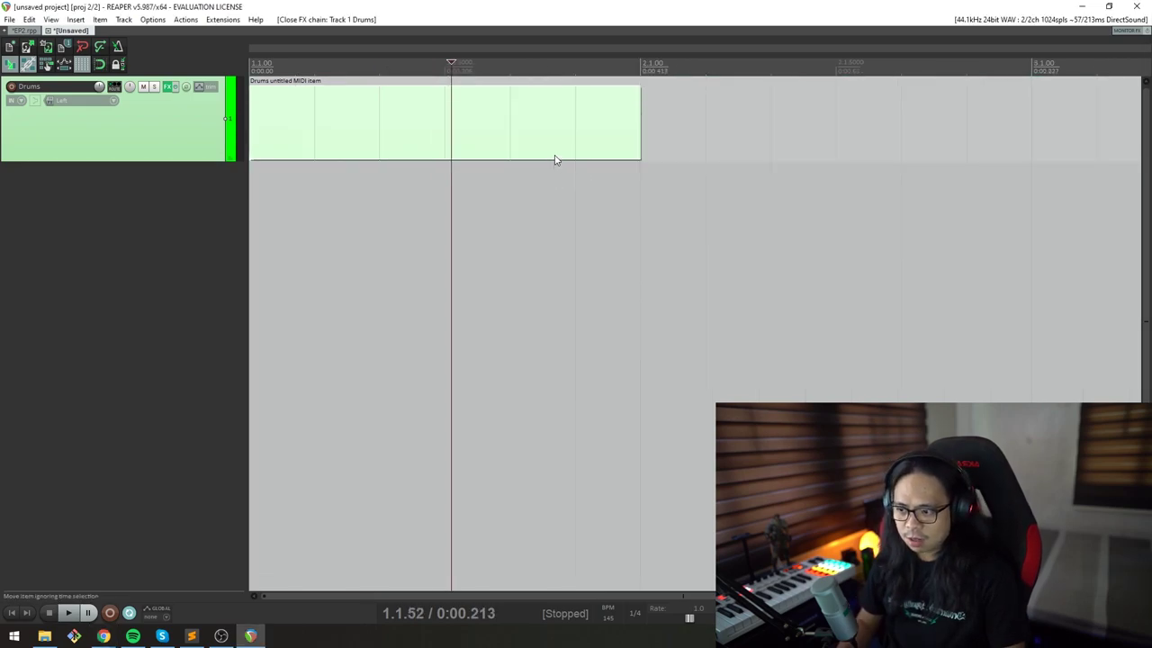
scroll(556, 160, "down", 2)
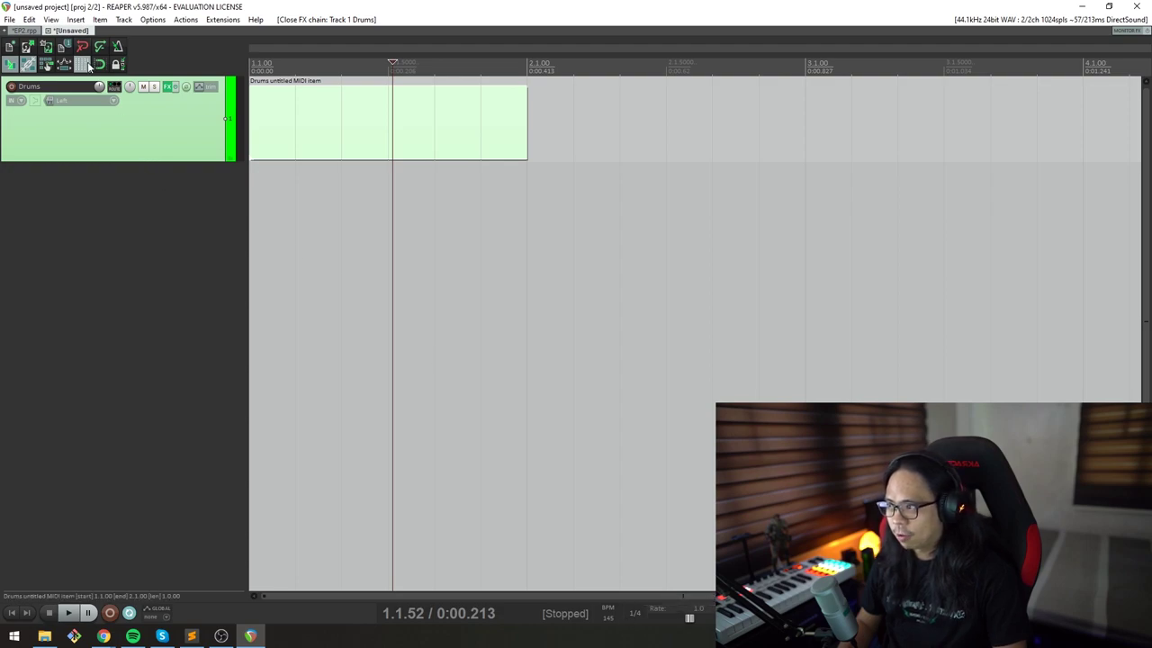
right_click(86, 68)
left_click(138, 113)
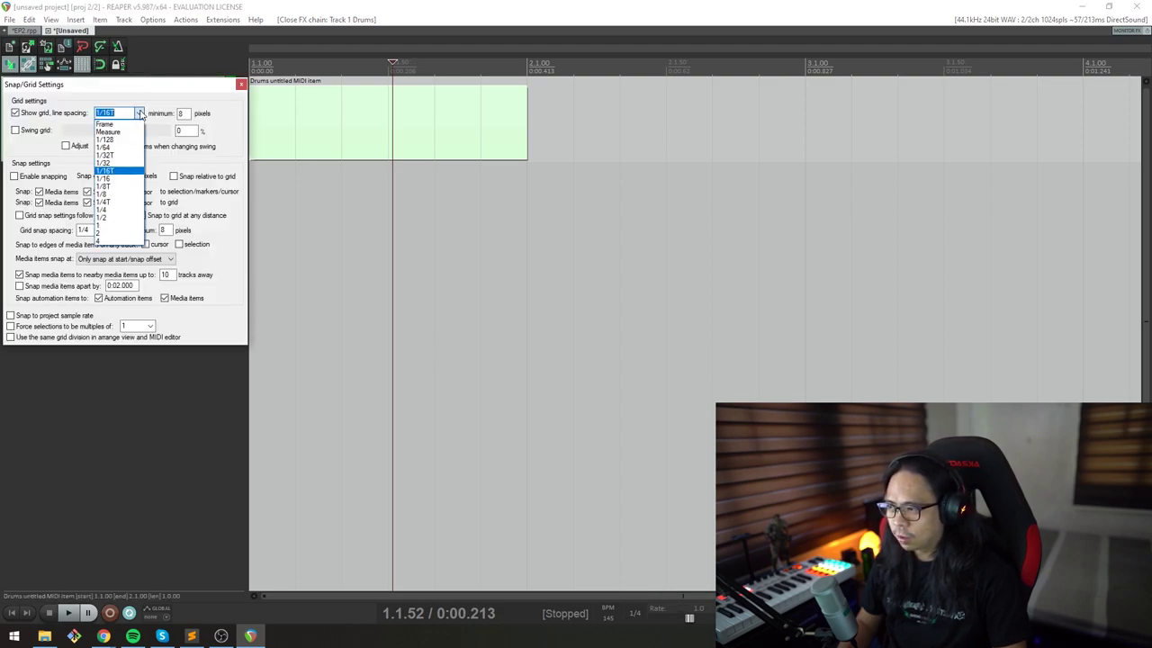
left_click(135, 179)
scroll(315, 145, "down", 3)
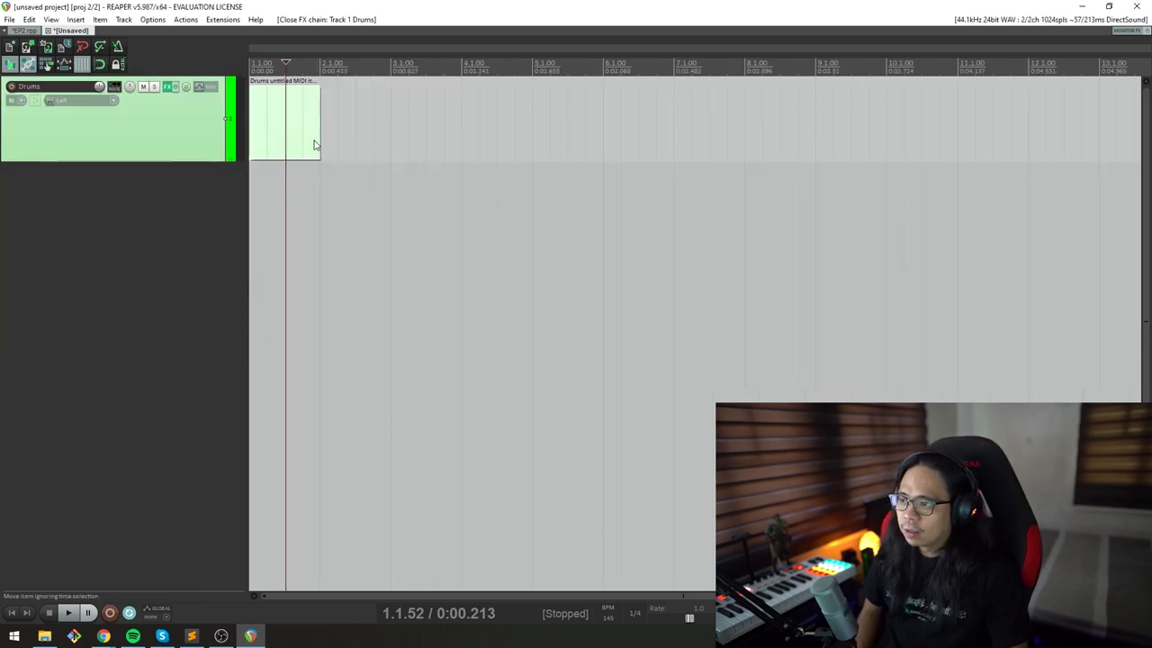
- Open the Drums MIDI item in the MIDI editor as a repositioned floating window, with its single measure in view
double_click(300, 145)
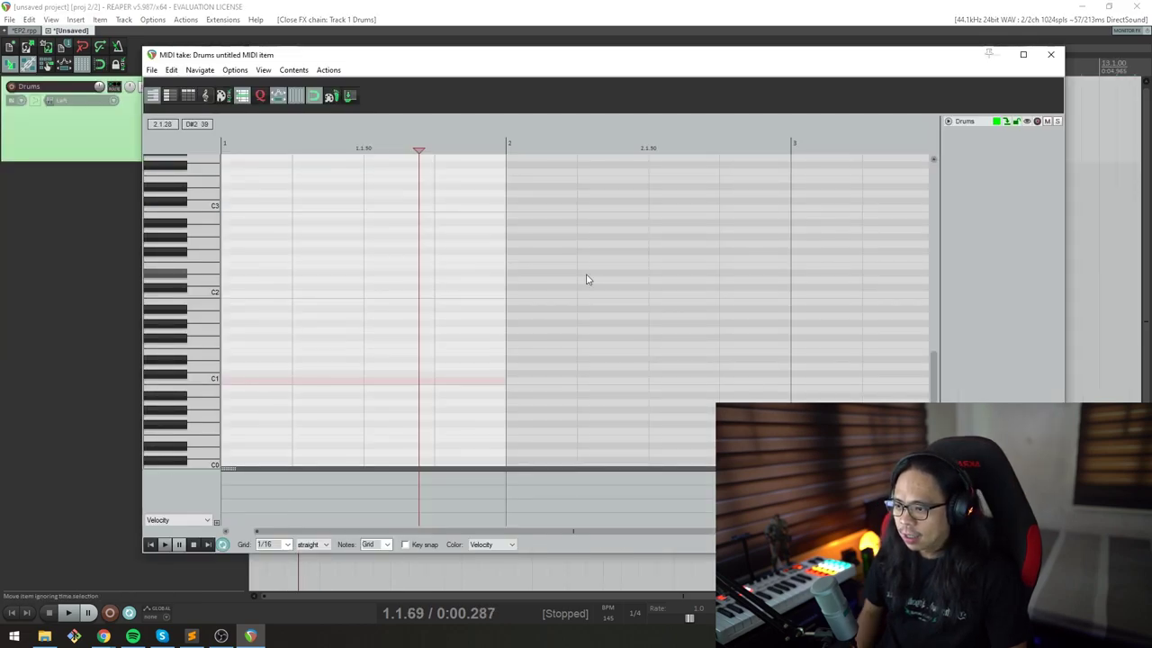
scroll(506, 345, "down", 2)
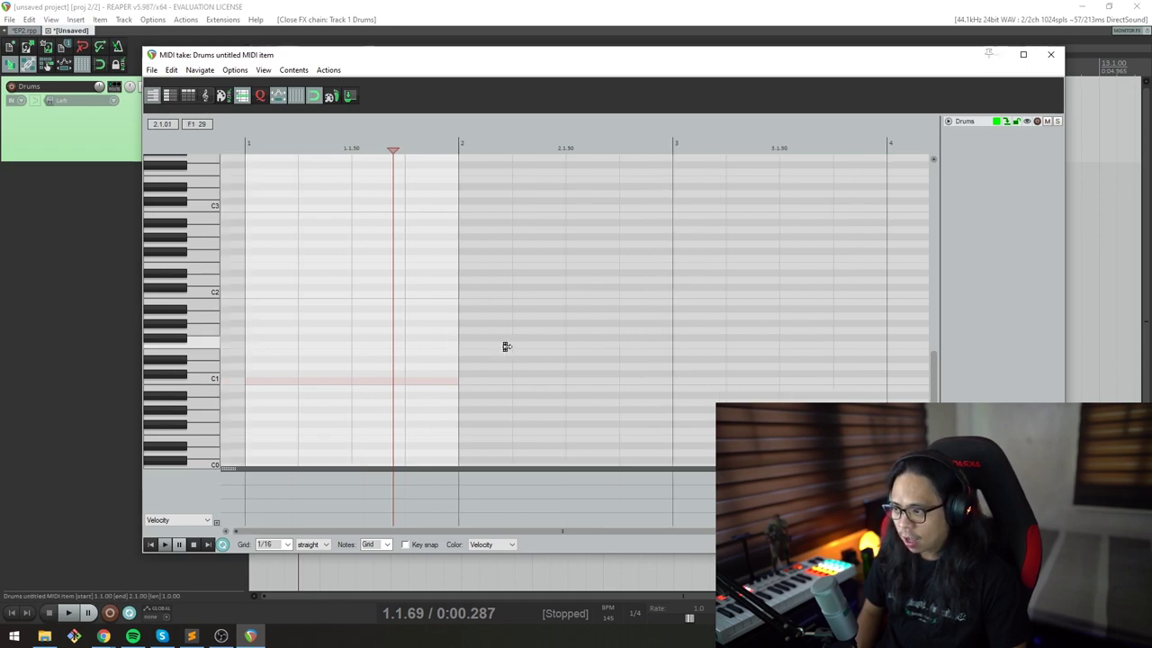
double_click(535, 56)
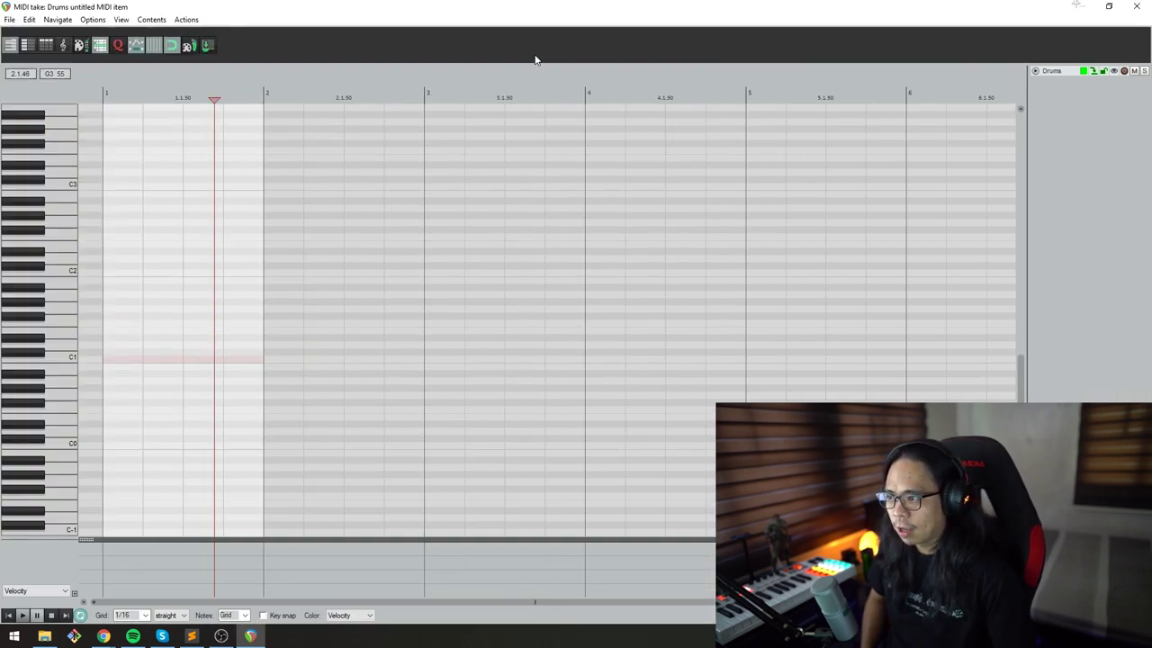
double_click(507, 13)
mouse_move(504, 57)
left_mouse_down()
mouse_move(495, 78)
mouse_move(484, 66)
left_mouse_up()
scroll(485, 362, "down", 6)
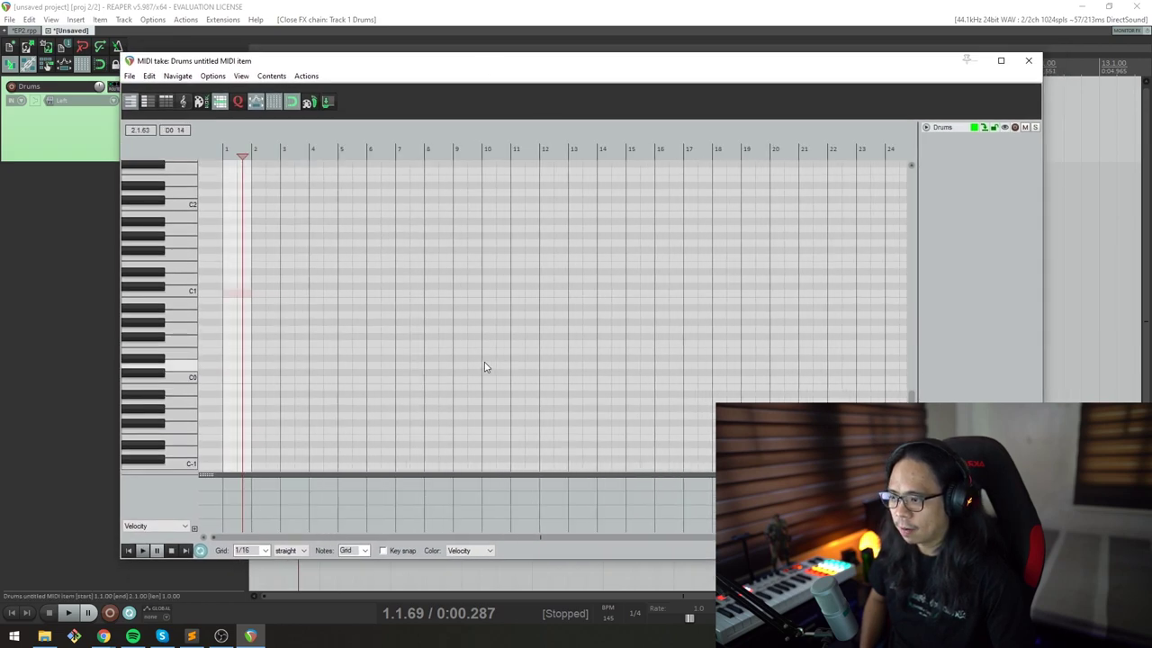
scroll(485, 362, "up", 8)
scroll(485, 362, "up", 4)
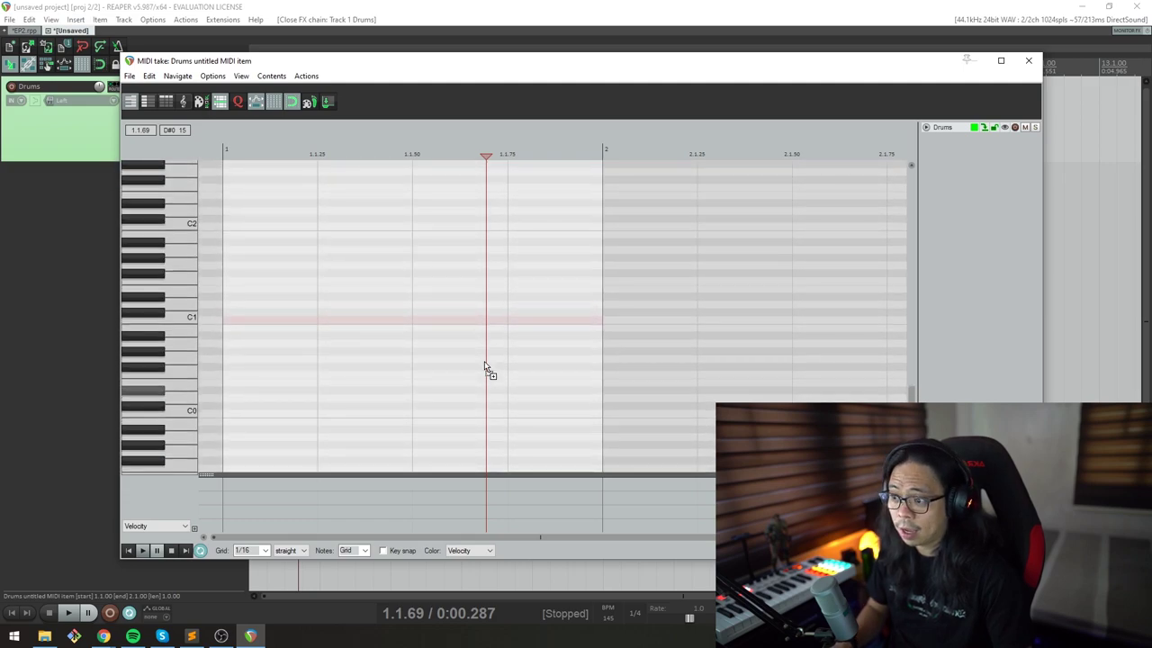
scroll(484, 361, "down", 2)
scroll(485, 361, "down", 5)
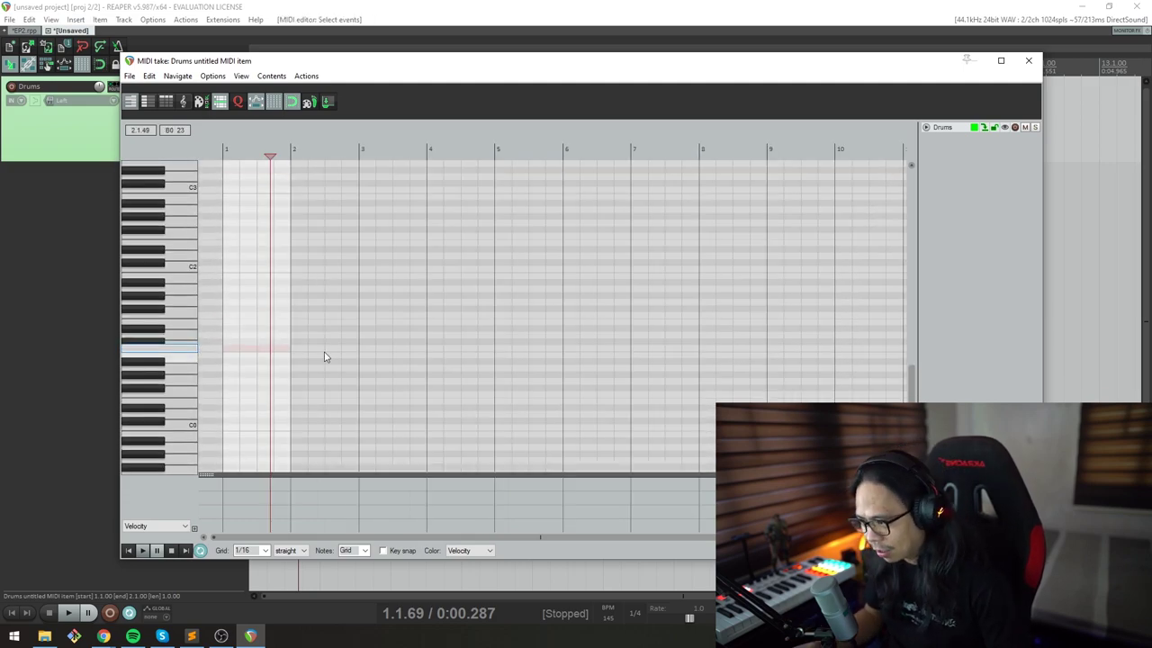
- Try naming the C1 key "asdf" in the MIDI editor's piano roll
double_click(182, 350)
type("asdf")
key("Return")
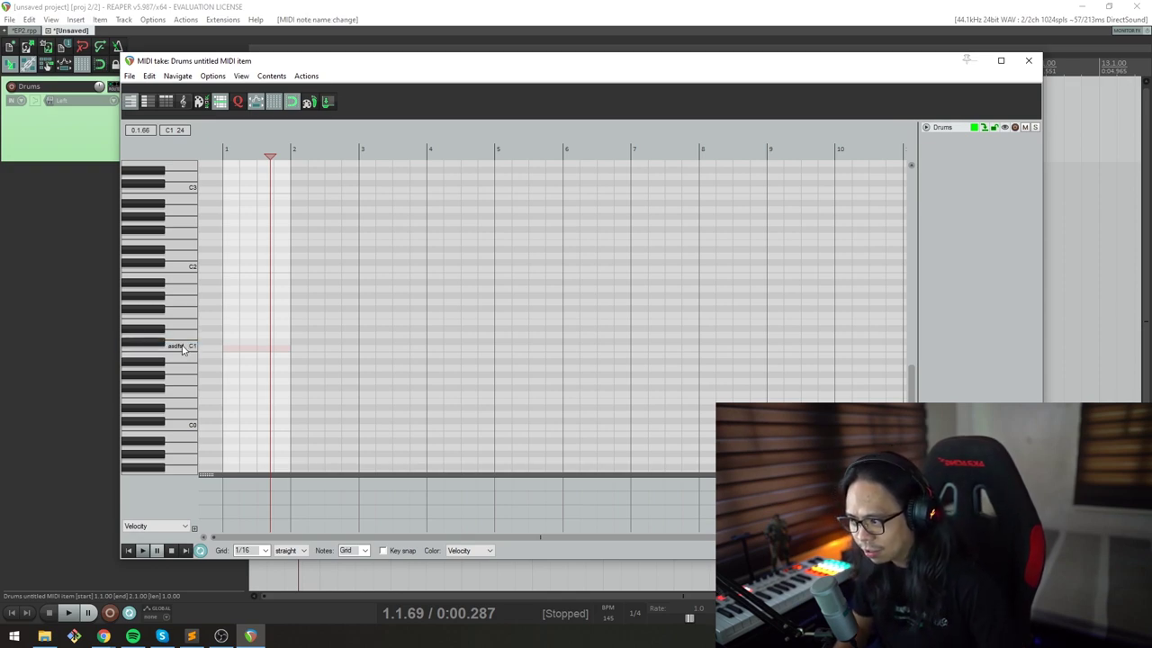
- Rename the C1 key as Kick and close the MIDI editor
double_click(172, 351)
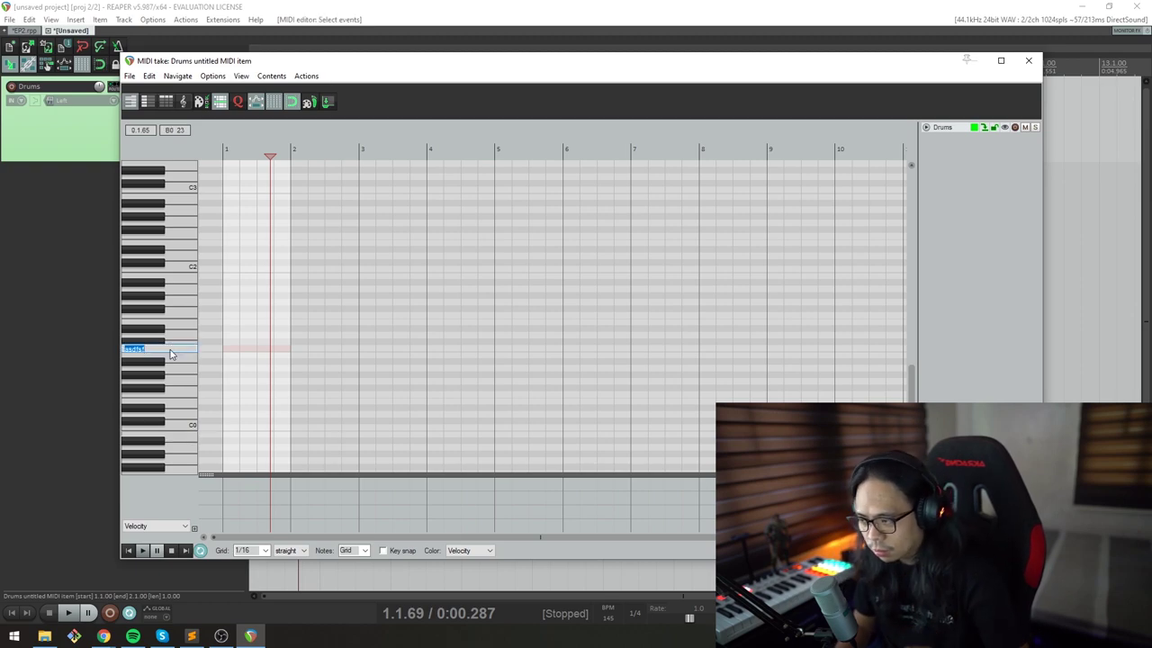
type("Kick")
key("Return")
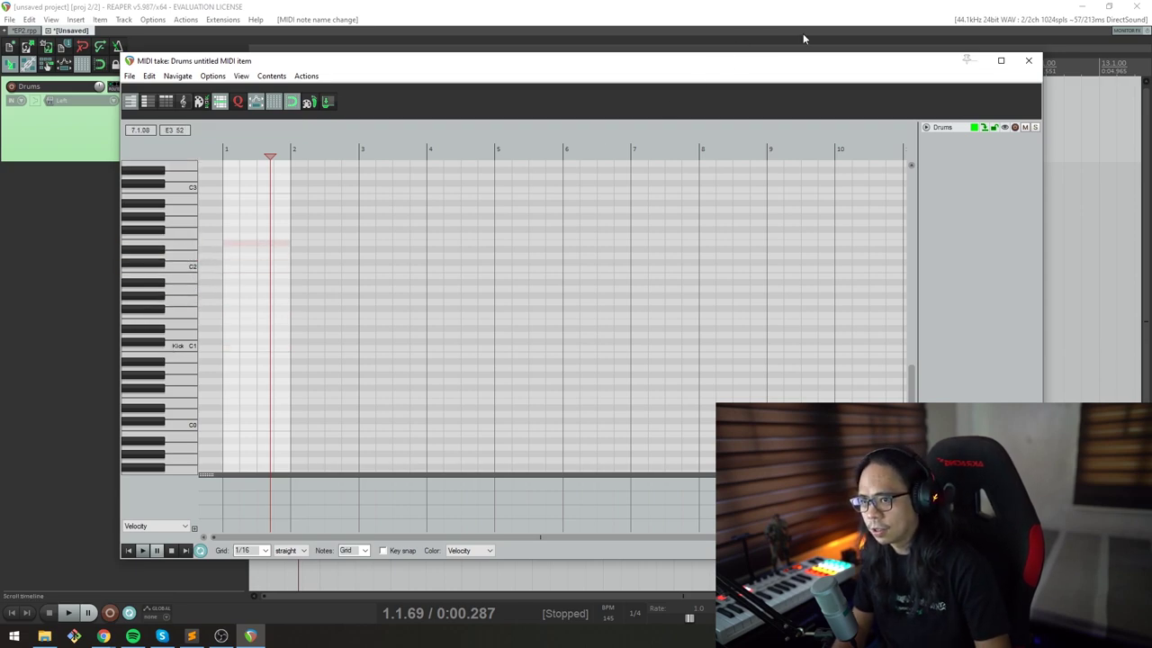
left_click(1029, 61)
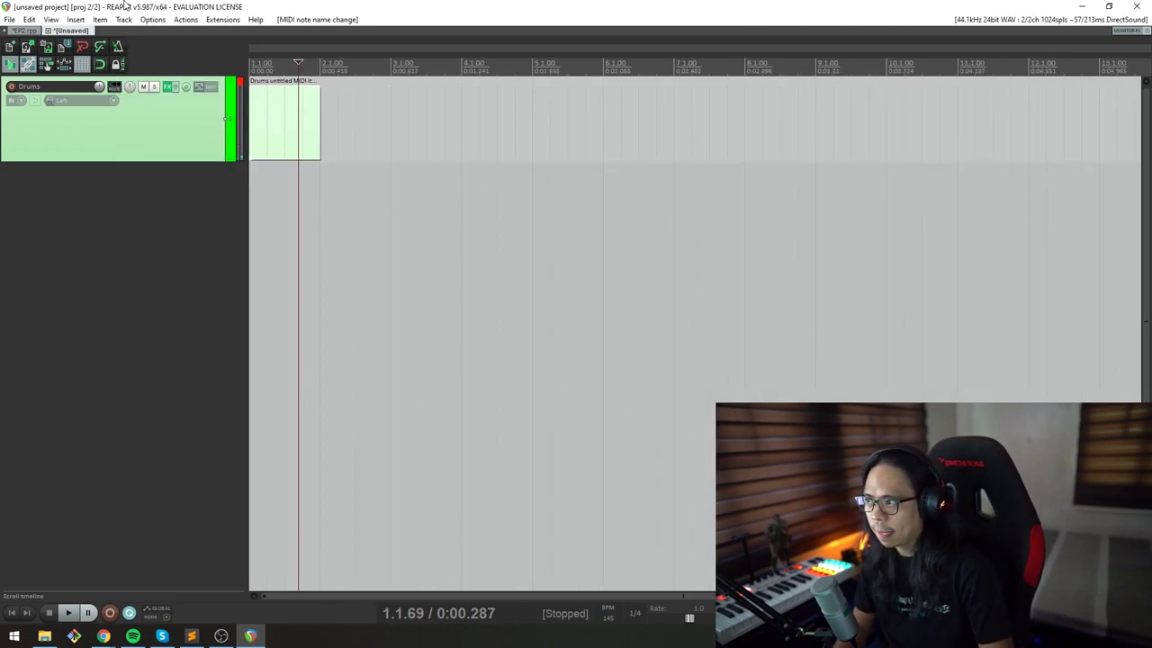
- In the EP2 project, mute the unnamed track 2 and open the first Drums item in the MIDI editor to examine its named notes
left_click(25, 30)
key("F5")
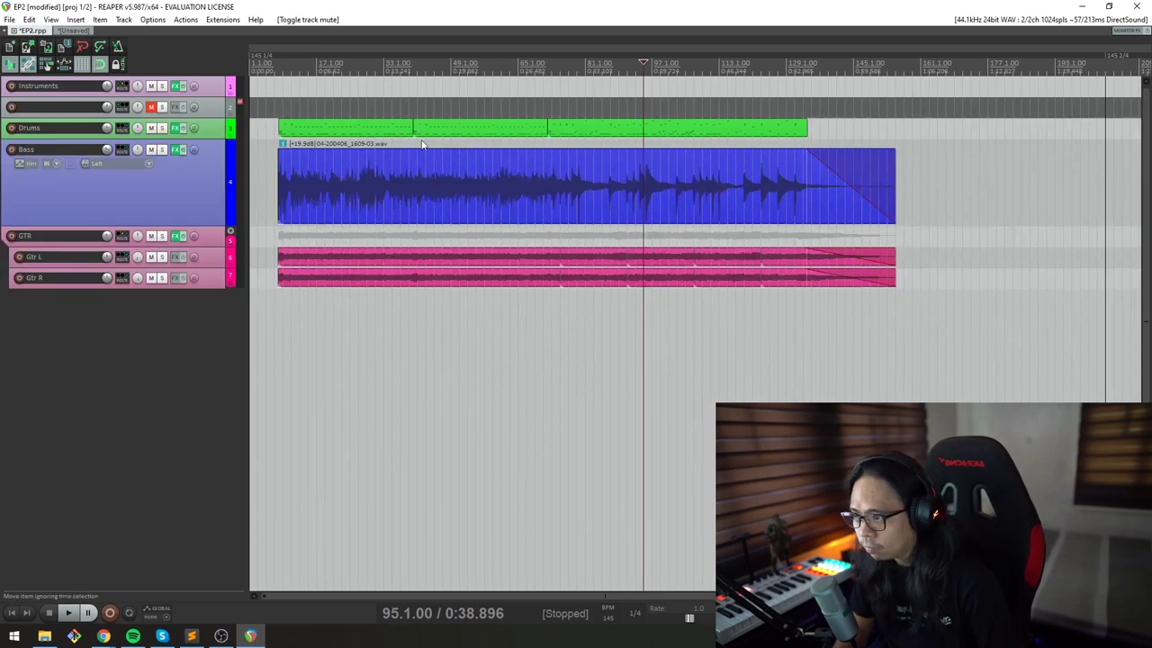
left_click_drag(886, 116, 350, 138)
left_click(391, 290)
double_click(334, 126)
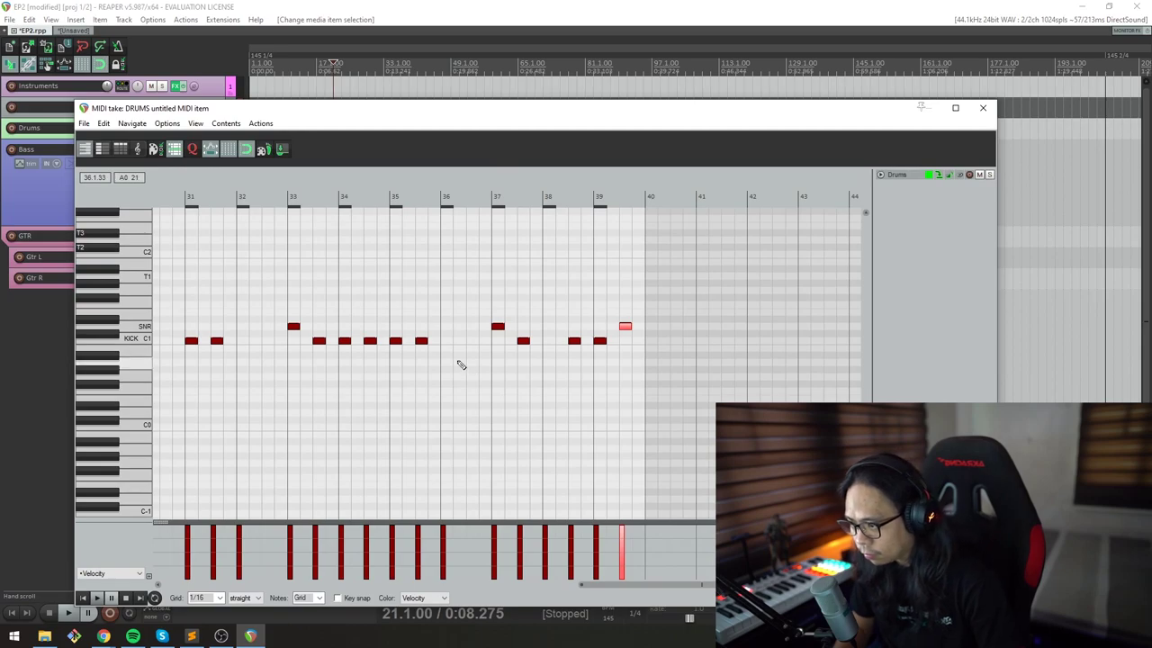
scroll(556, 387, "down", 6)
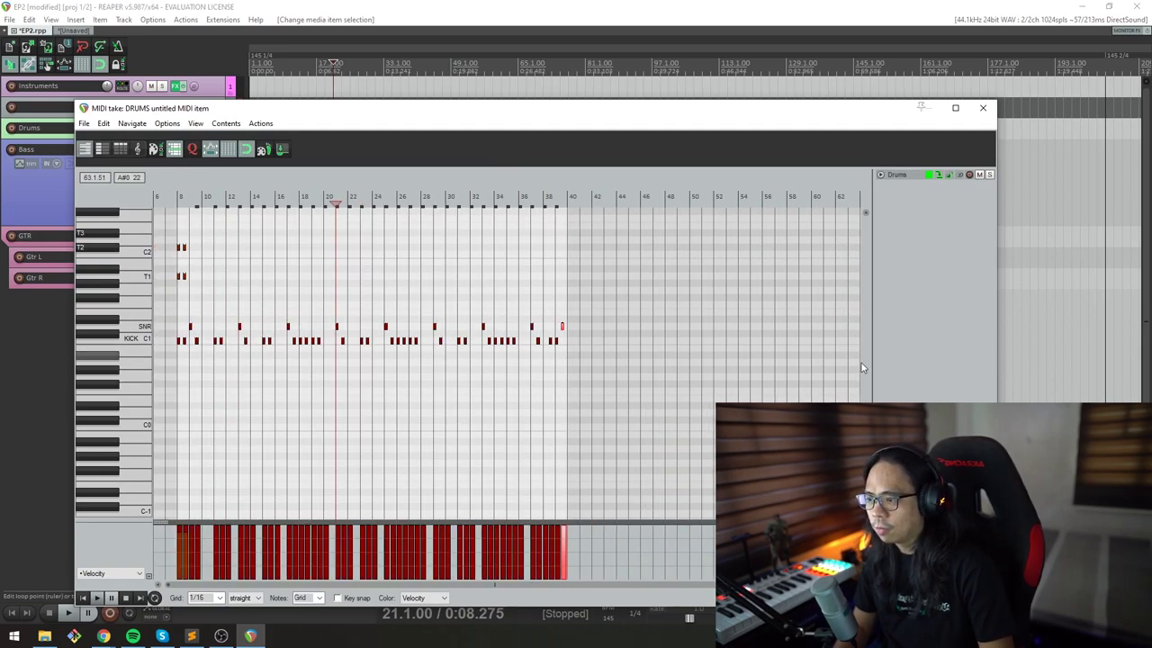
scroll(229, 415, "up", 4)
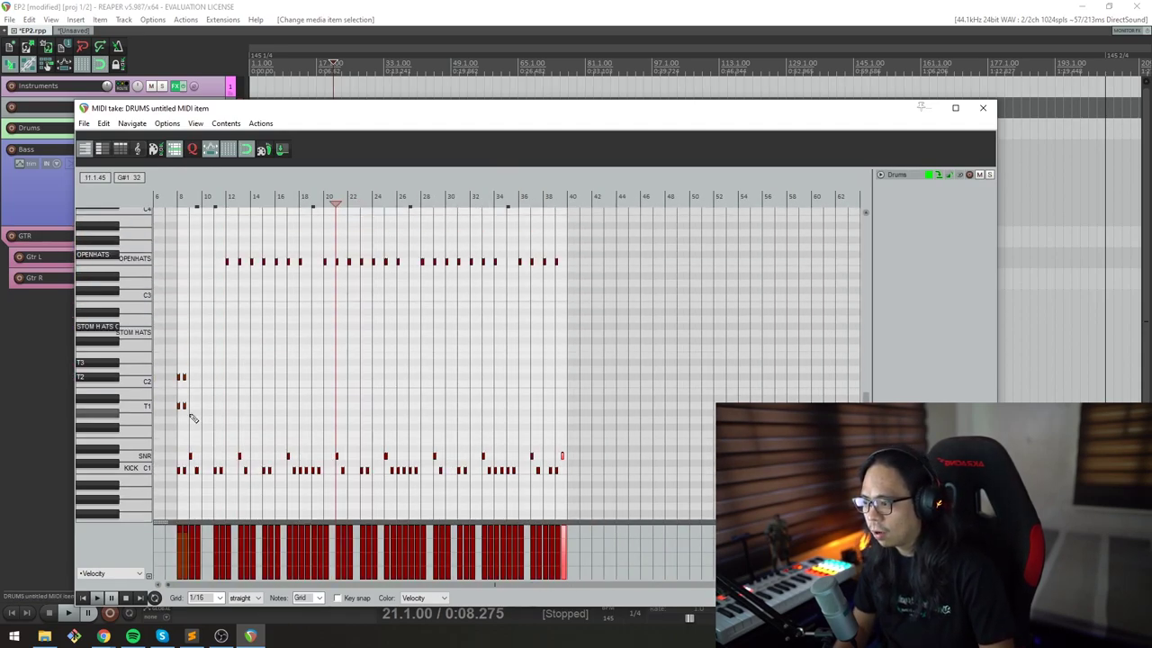
- Examine the named drum keys from snare and toms up to hats, crashes and ride, and close the MIDI editor
left_click(141, 457)
left_click(149, 410)
left_click(99, 382)
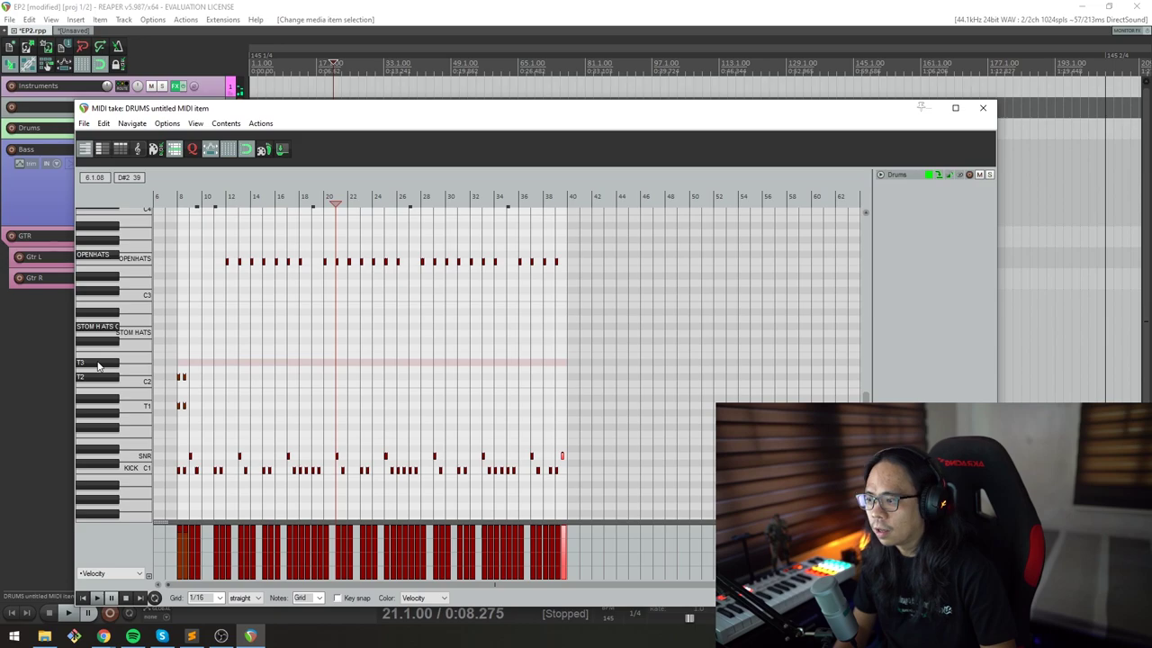
scroll(561, 424, "up", 3)
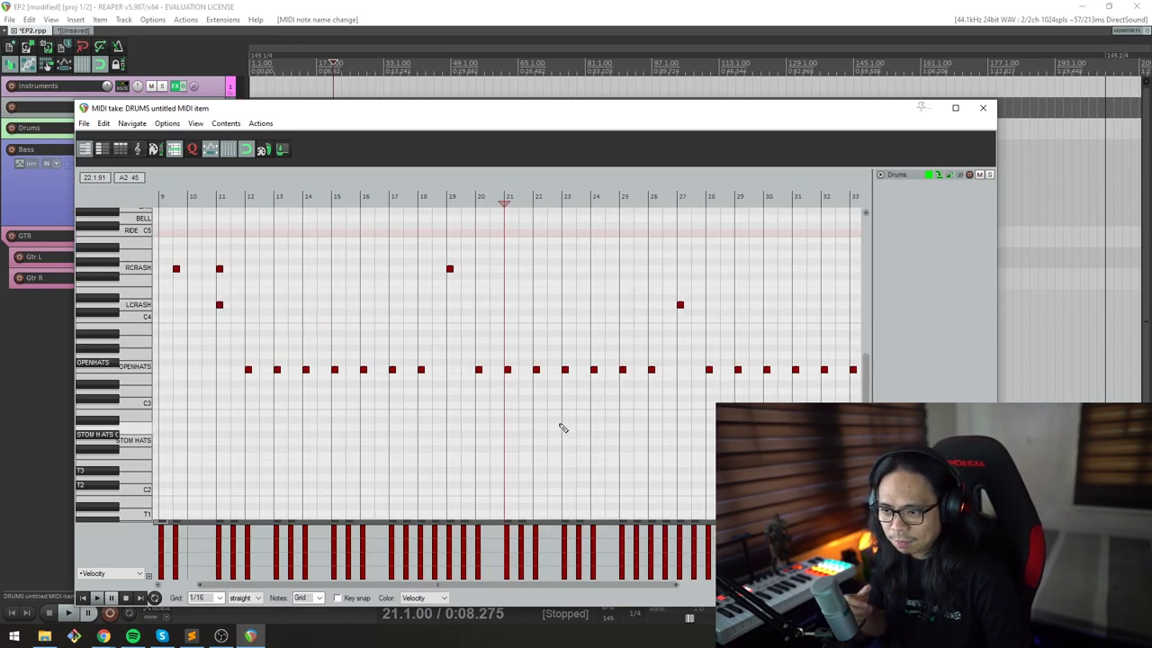
left_click_drag(866, 378, 865, 432)
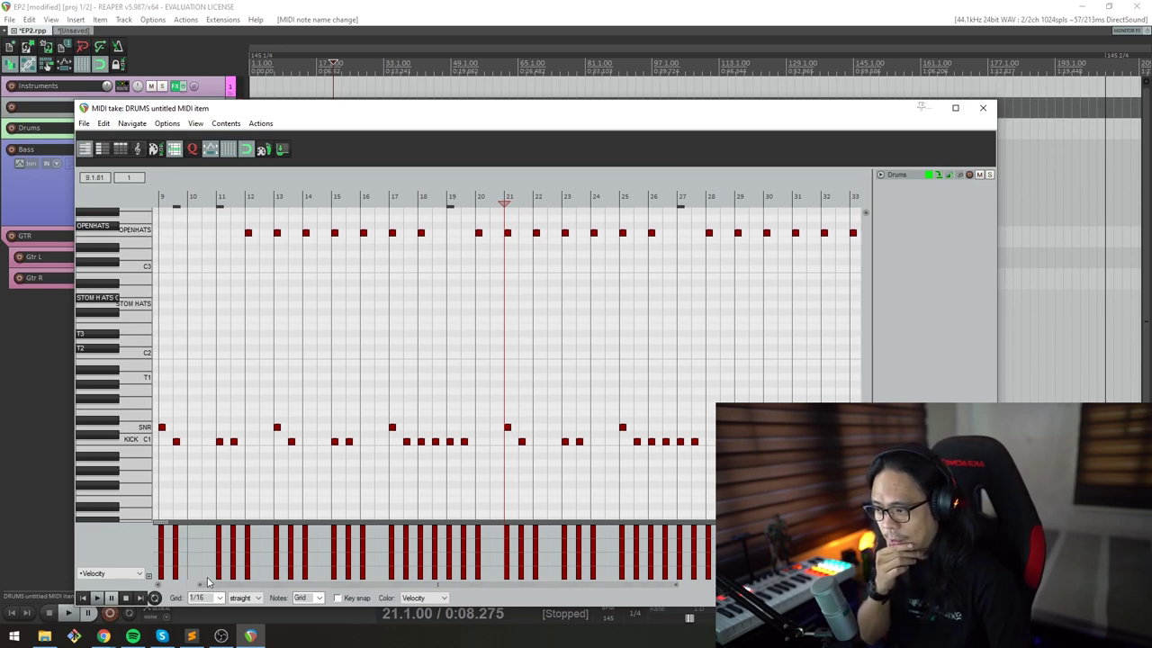
key("Home")
left_click(983, 108)
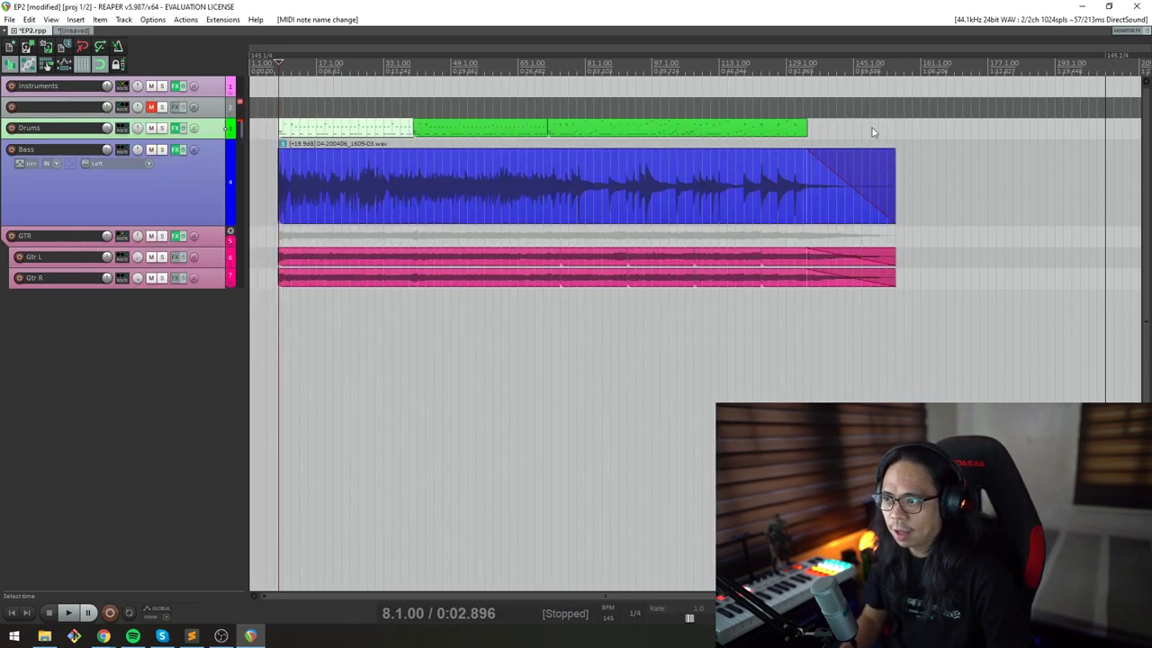
- Move the three Drums items onto the muted track 2 and paste a copy of the first one back onto the Drums track
left_click_drag(836, 146, 320, 109)
left_click(321, 109)
left_click(340, 109)
left_click(293, 132)
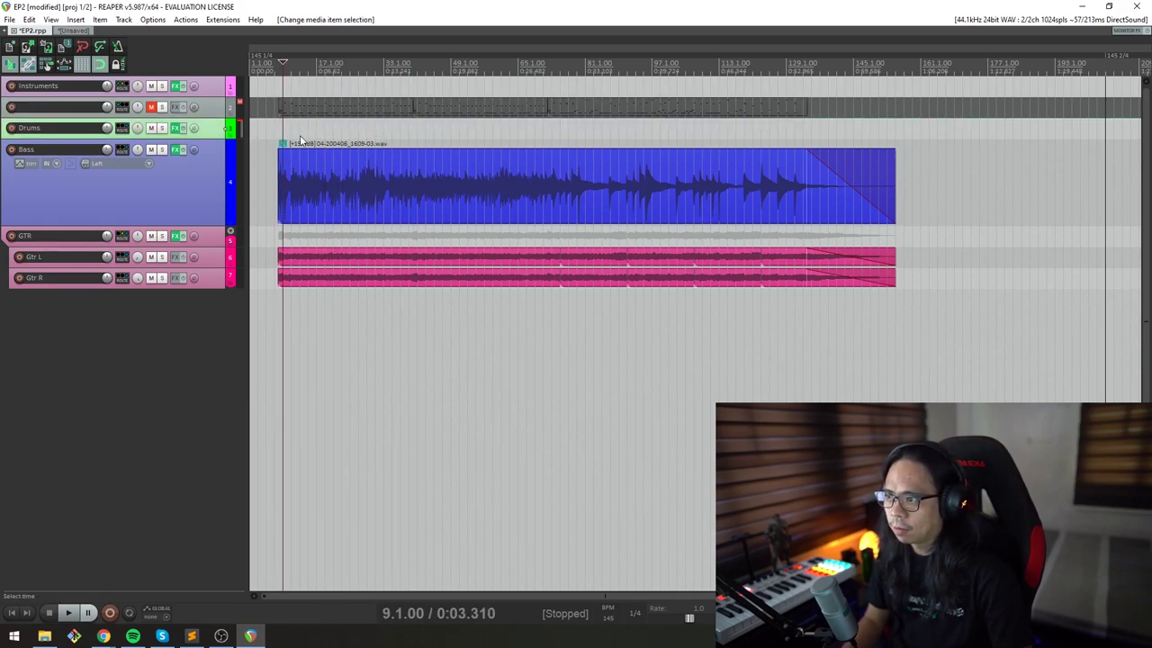
scroll(293, 131, "up", 4)
left_click(363, 129)
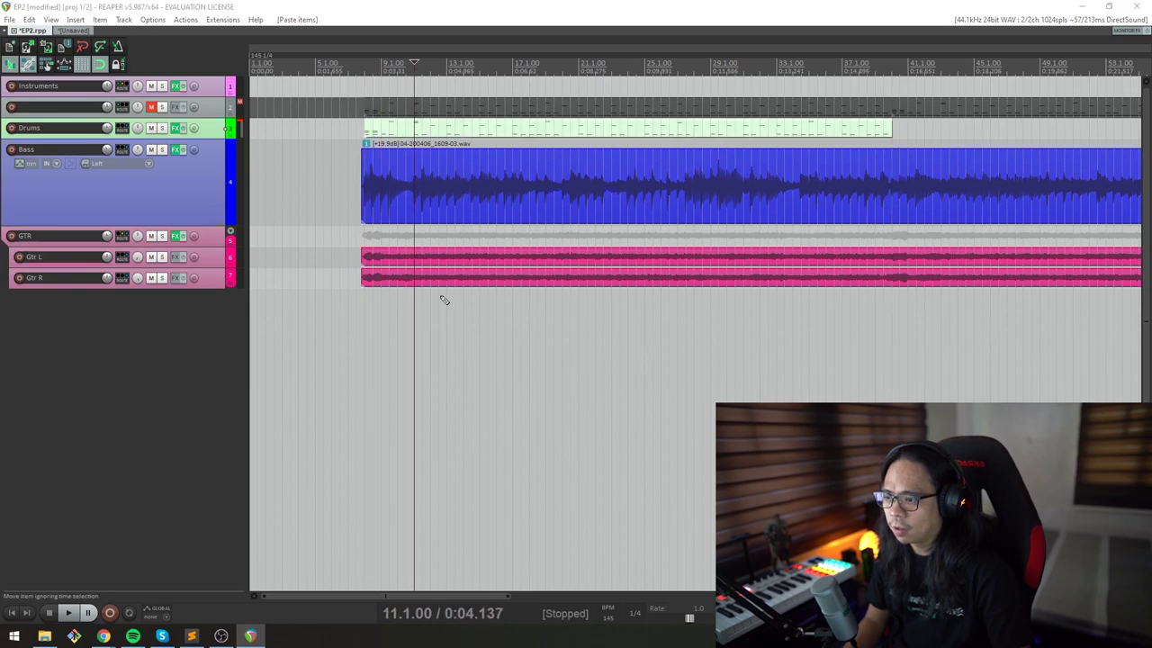
- Delete all the notes inside the copied Drums item and close the MIDI editor
double_click(427, 126)
key("Delete")
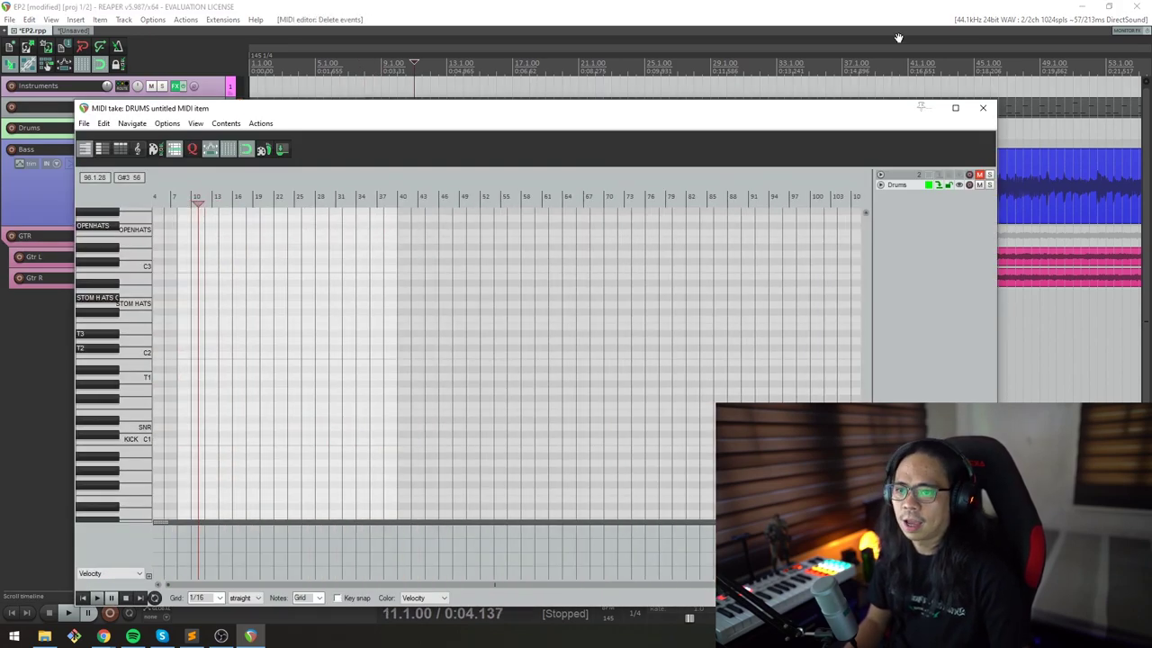
key("Escape")
scroll(760, 163, "down", 2)
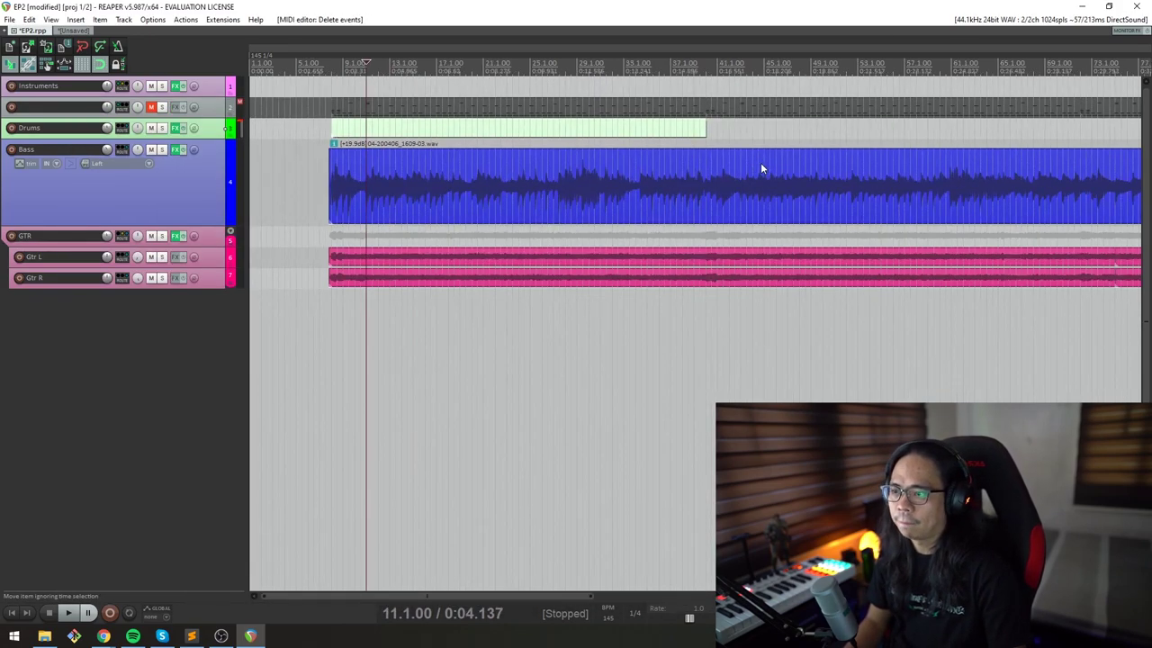
- Mute the Bass track and play the song from measure 6 to hear the guitars without drums
left_click(310, 304)
key("space")
key("space")
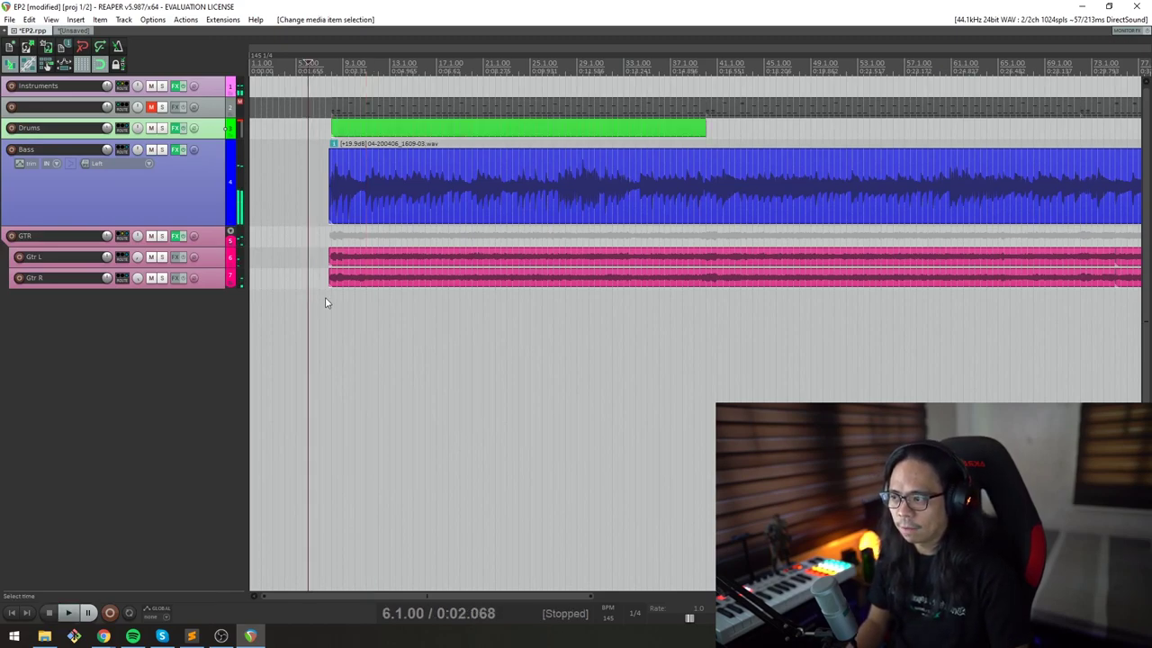
left_click(150, 148)
key("space")
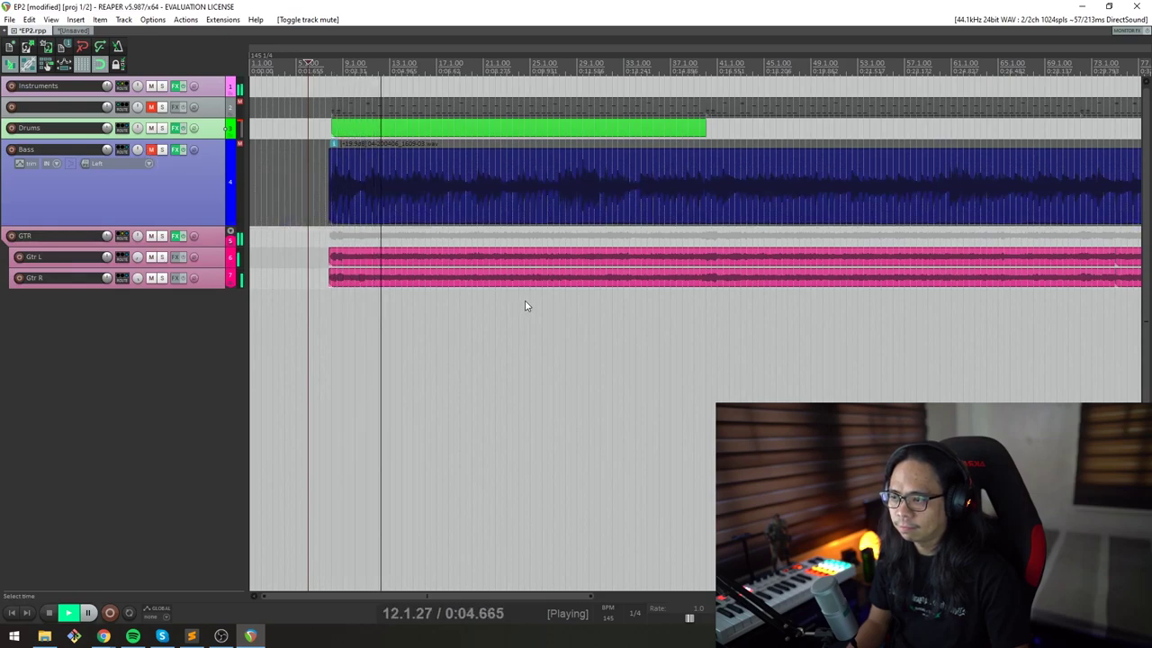
scroll(526, 306, "down", 2)
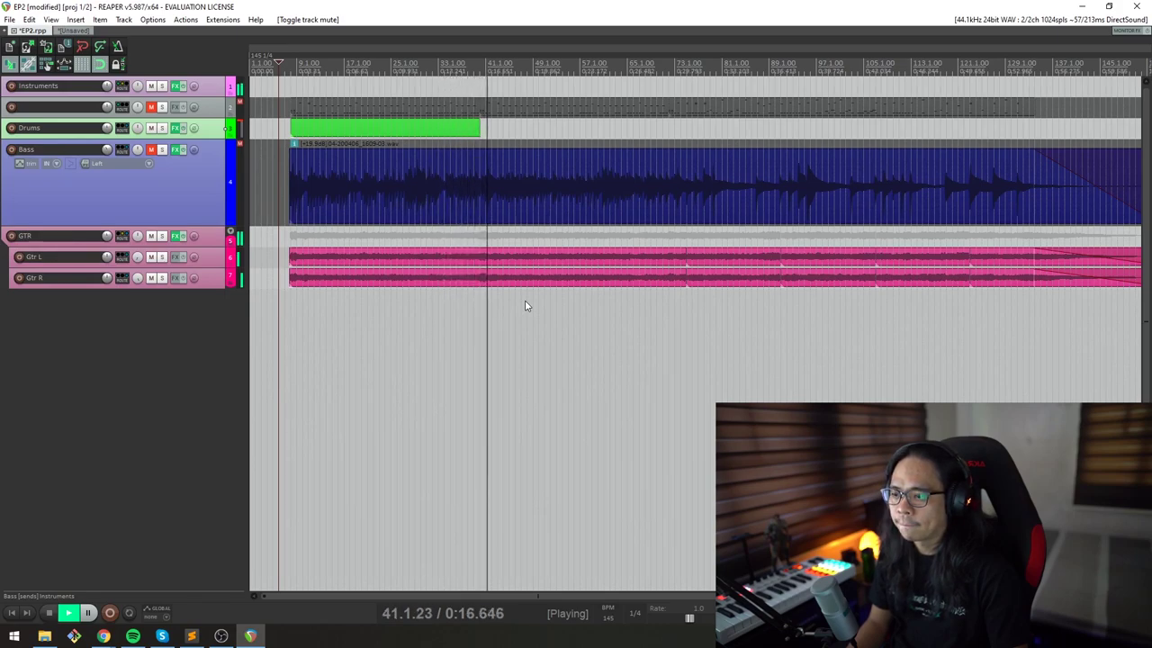
key("space")
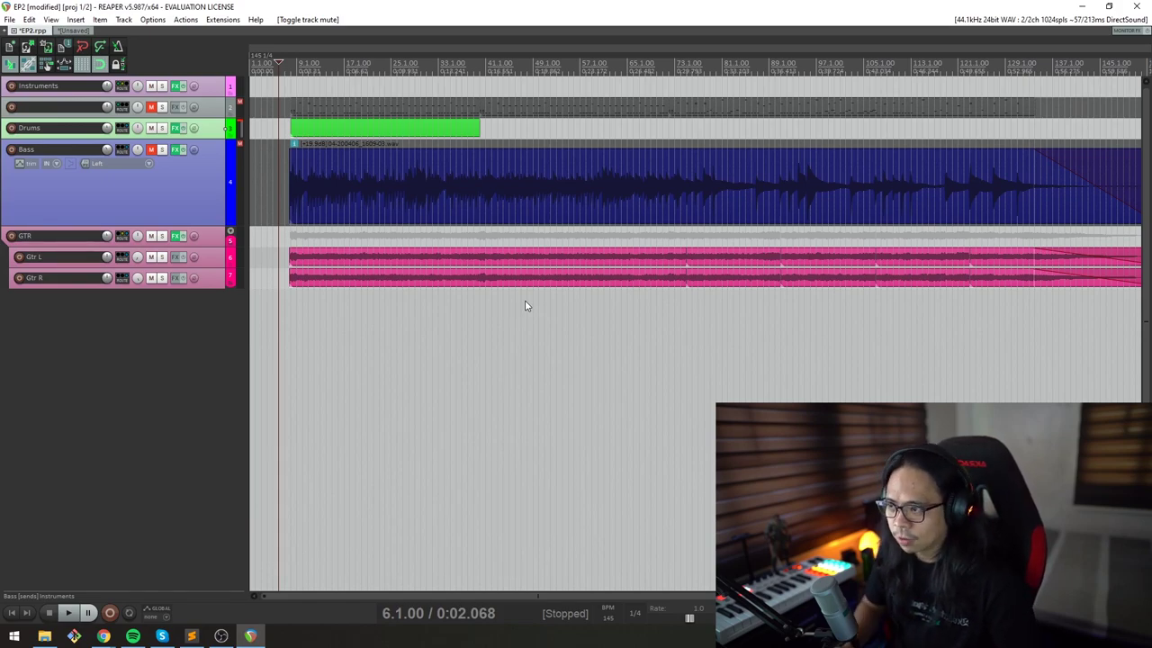
- With the metronome on, reopen the empty Drums item and place two kick notes half a measure apart in measure 8
key("ctrl+alt+n")
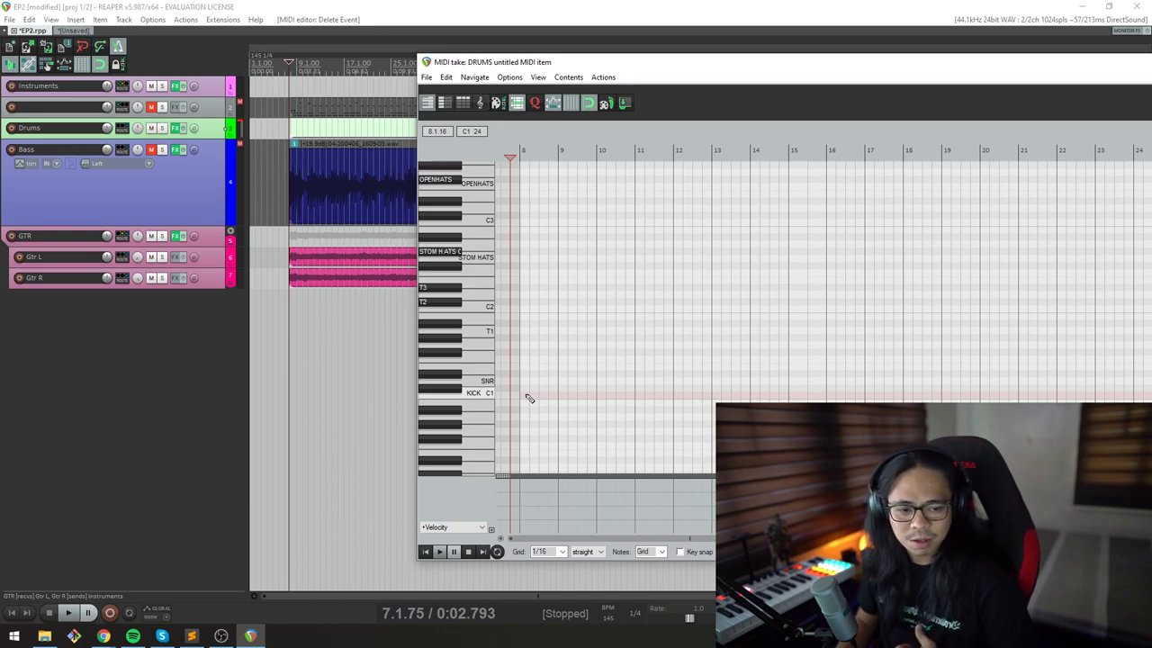
left_click(525, 396)
left_click(543, 396)
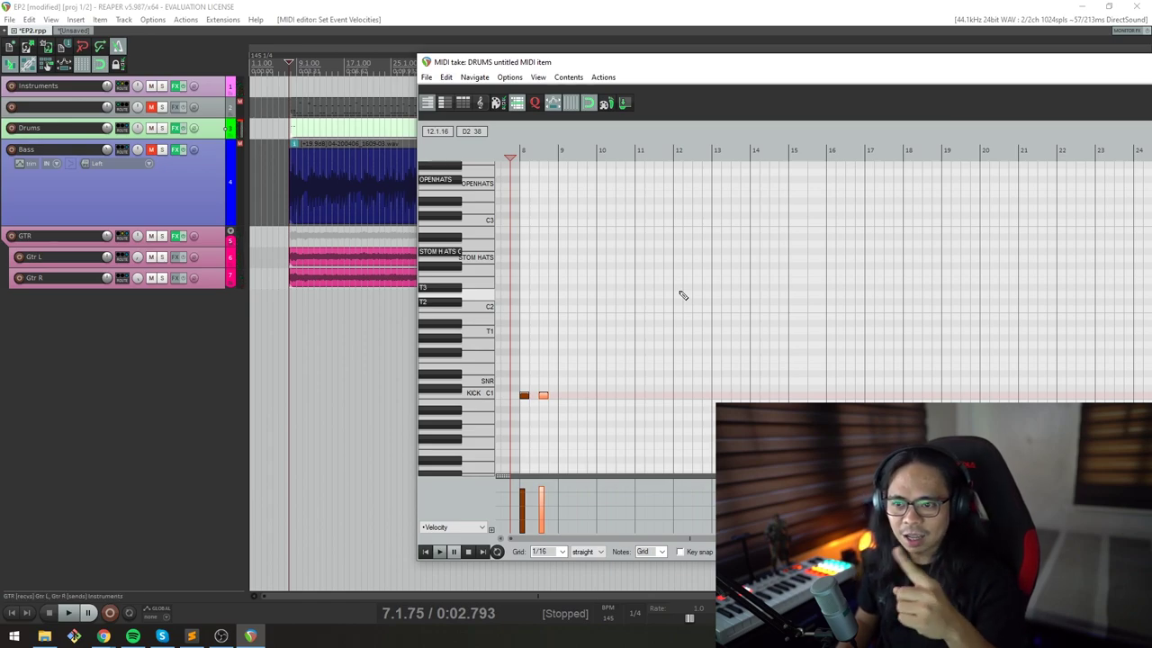
- Play the song with the MIDI editor moved aside to listen to the guitar rhythm, and bring the editor back
left_click_drag(792, 61, 1062, 84)
left_click(454, 120)
key("space")
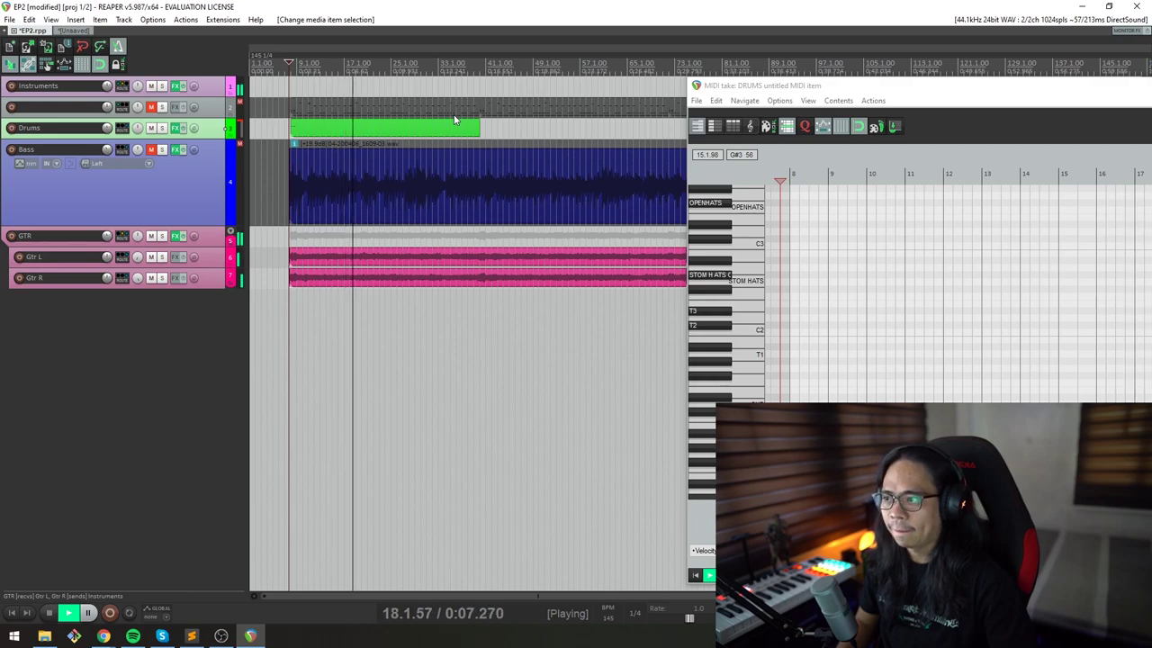
key("space")
left_click_drag(855, 85, 537, 36)
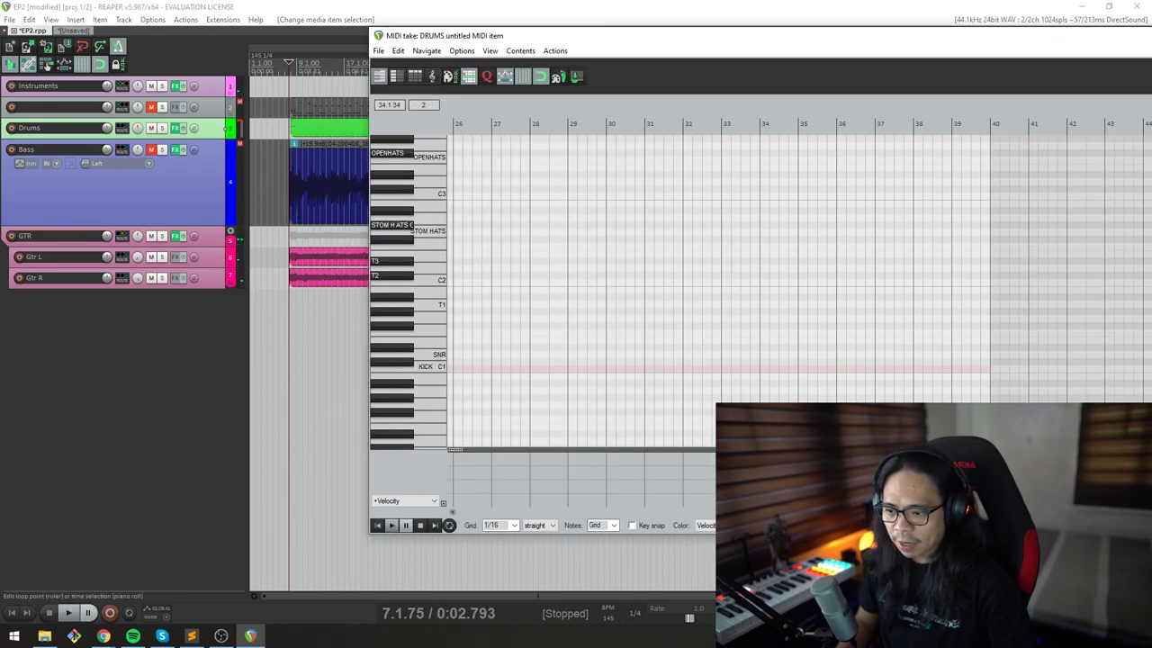
- Add a snare at measure 9, a kick halfway through it and two kicks in measure 11, and play the pattern
left_click(475, 368)
left_click(495, 368)
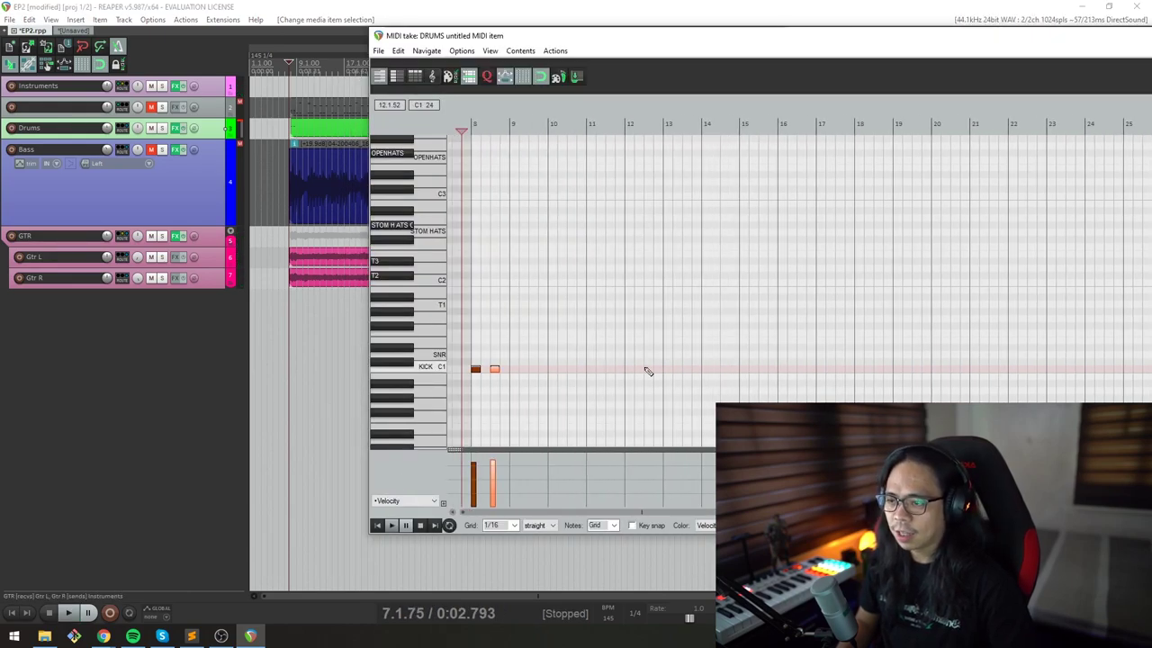
left_click(515, 355)
left_click(537, 369)
left_click(453, 319)
key("space")
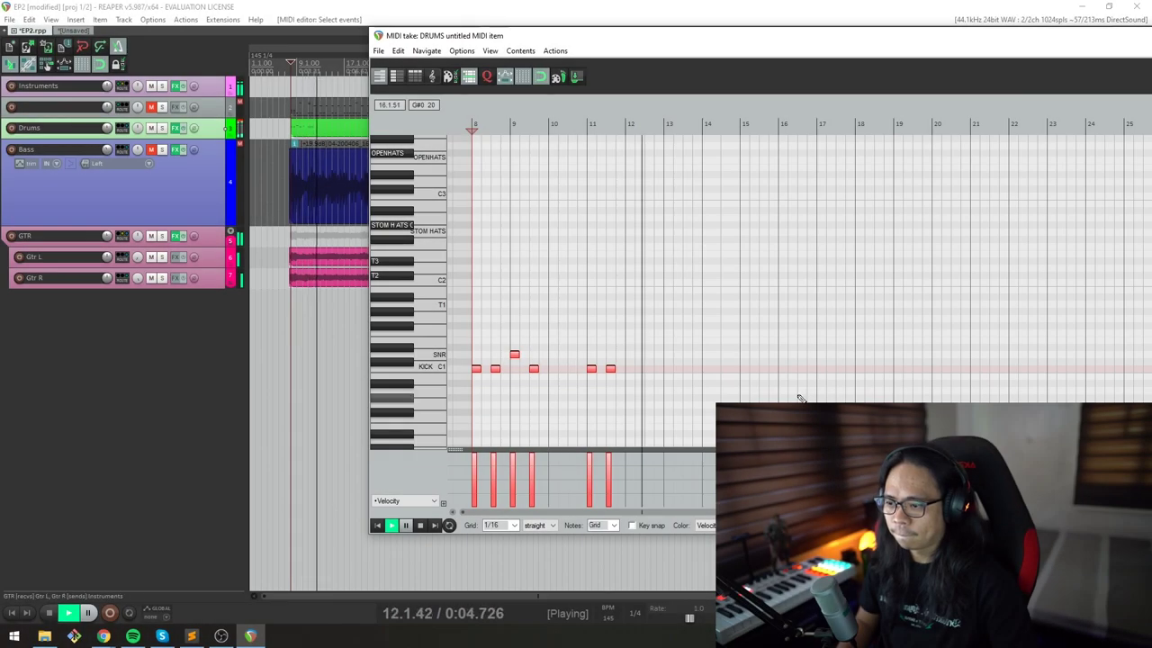
- Add a snare and a following kick in measure 13, and repeat the kick and snare pattern through measure 39
left_click(668, 354)
key("space")
left_click(687, 369)
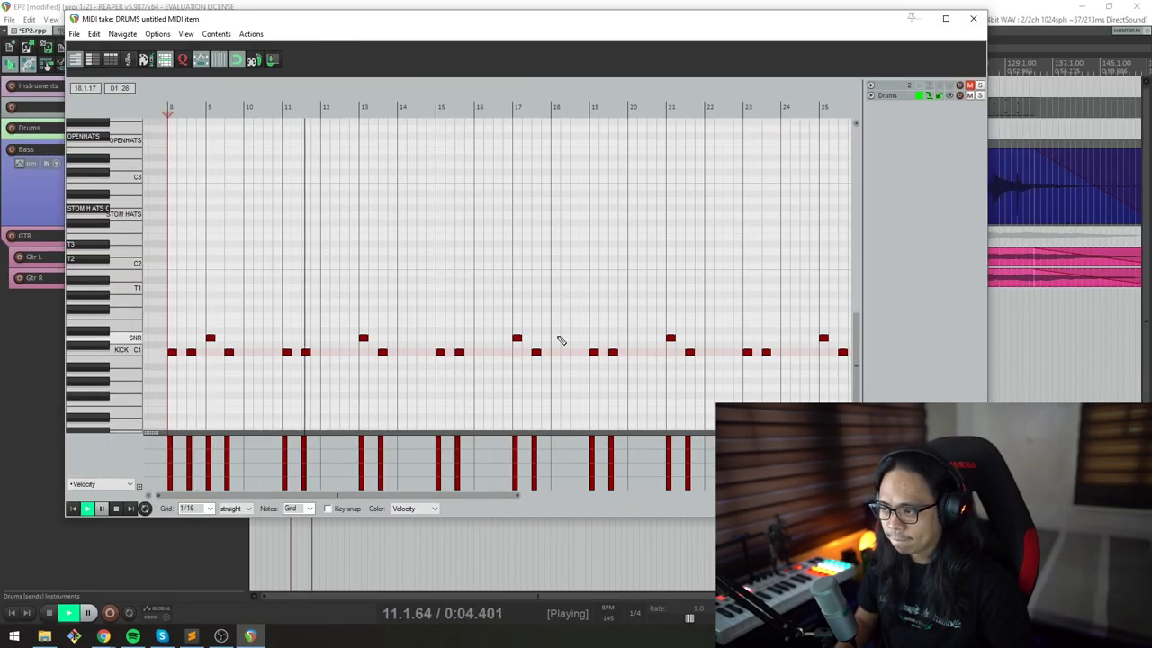
key("ctrl+v")
key("space")
left_click_drag(592, 287, 784, 364)
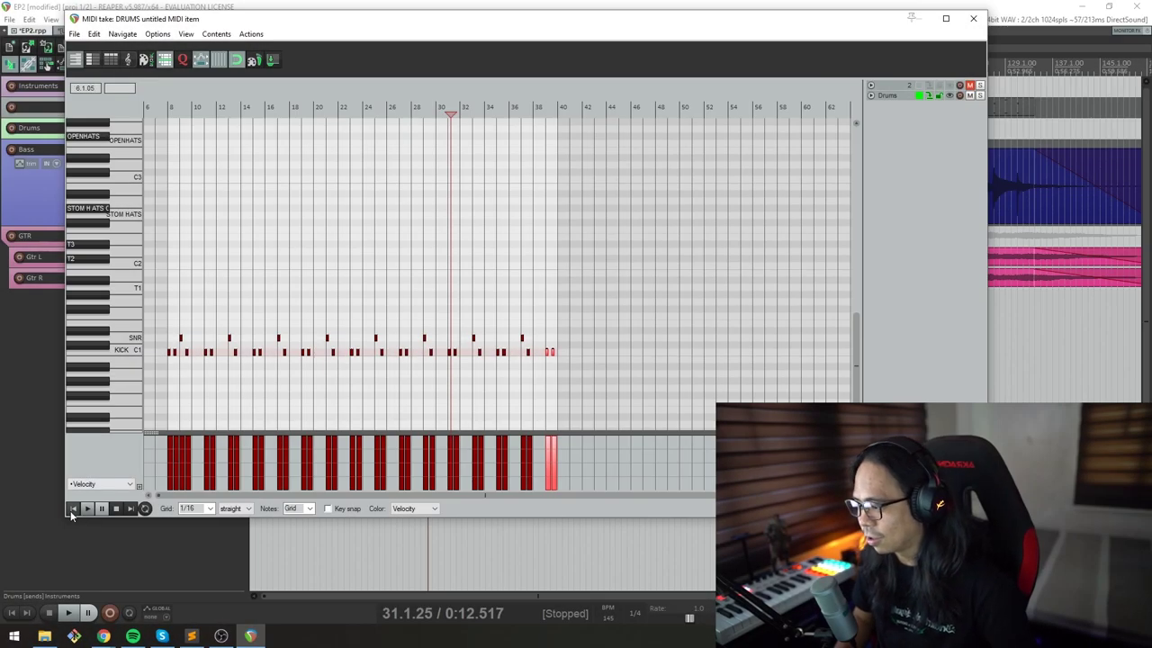
left_click(72, 509)
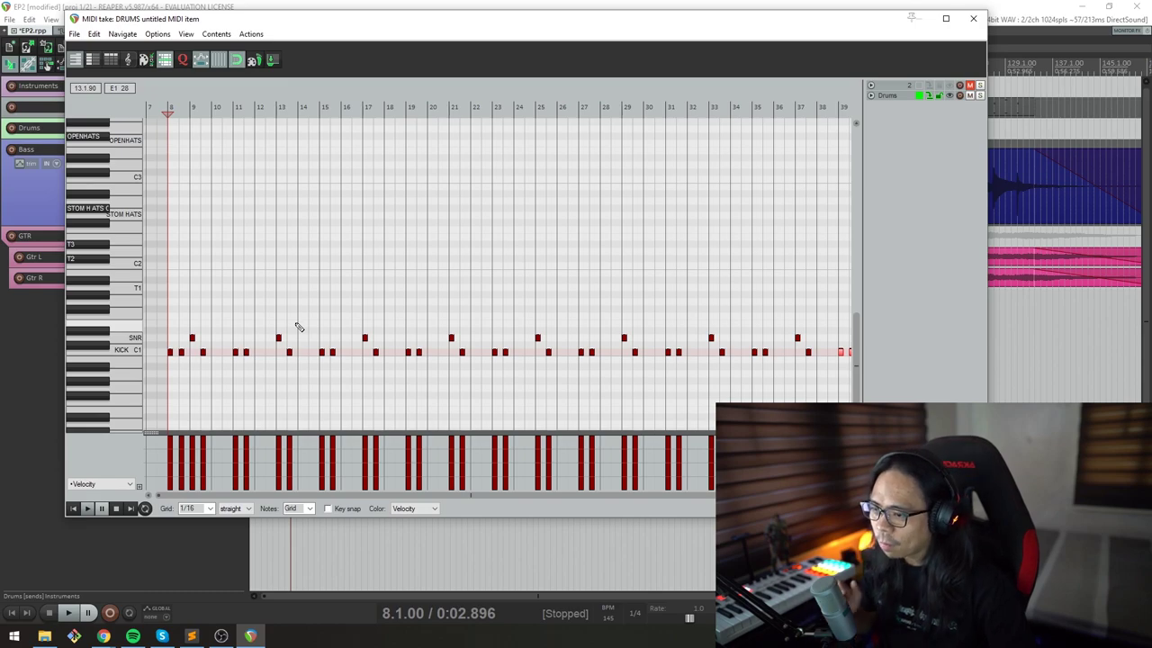
- Place an open-hat note at measure 8 and duplicate it onto every measure through measure 39
scroll(300, 324, "down", 3)
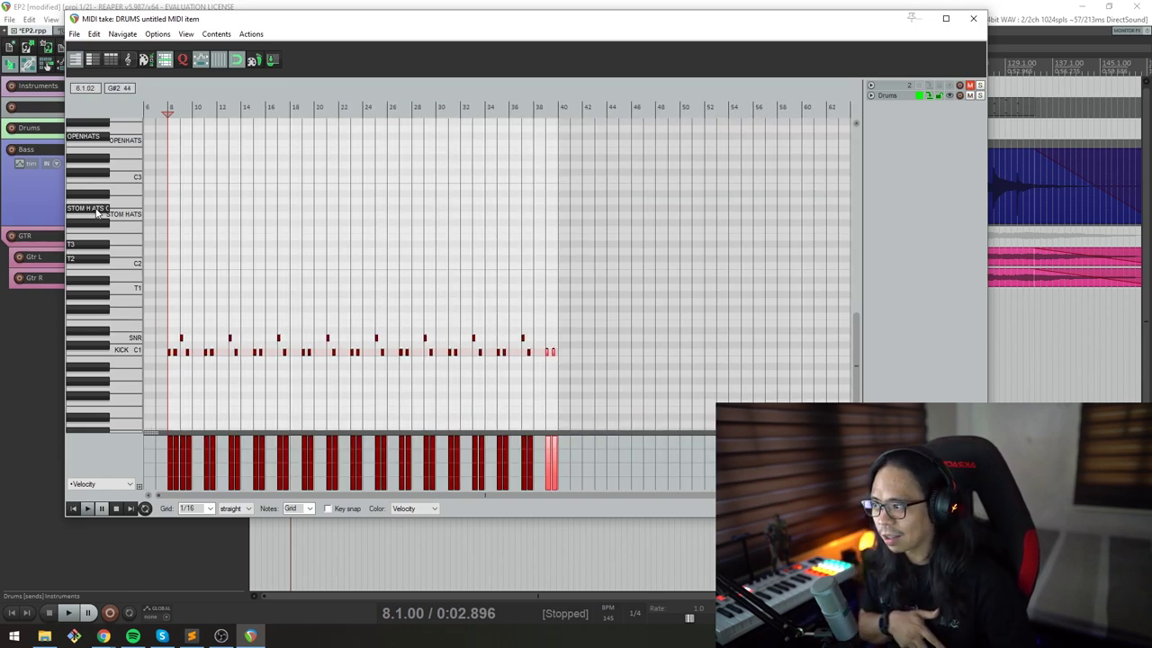
scroll(171, 139, "up", 5)
left_click(172, 137)
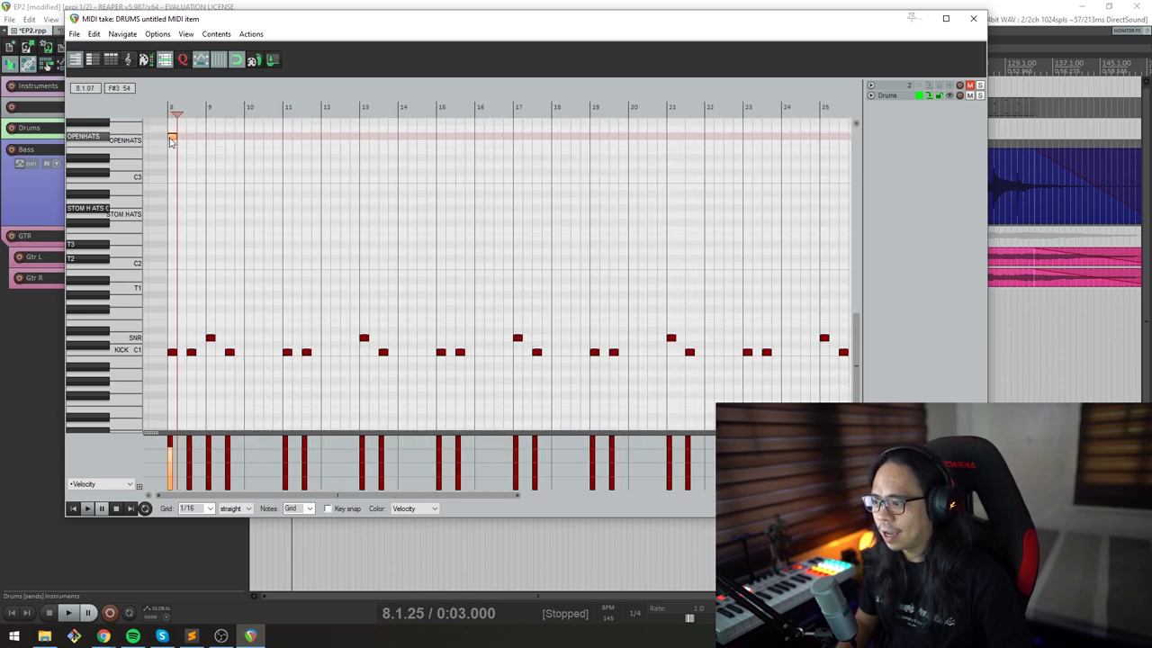
key("ctrl+d")
key("ctrl+d")
key("ctrl+d")
key("ctrl+d")
left_click_drag(444, 211, 169, 133)
key("ctrl+d")
key("ctrl+d")
scroll(367, 115, "down", 5)
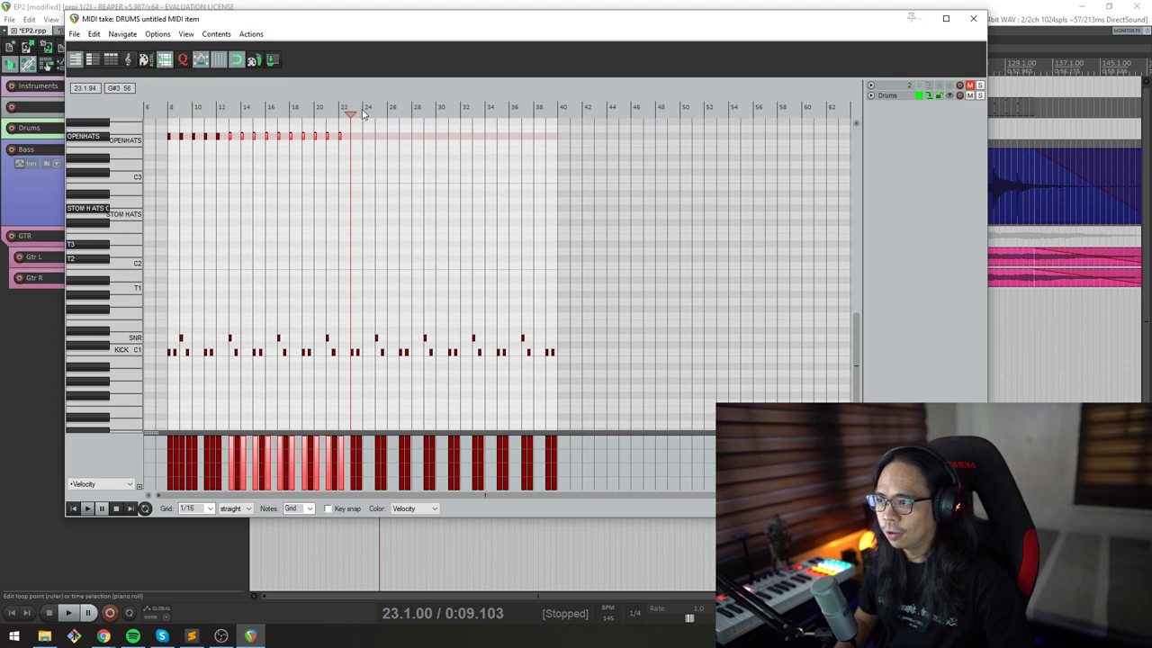
key("ctrl+d")
key("ctrl+d")
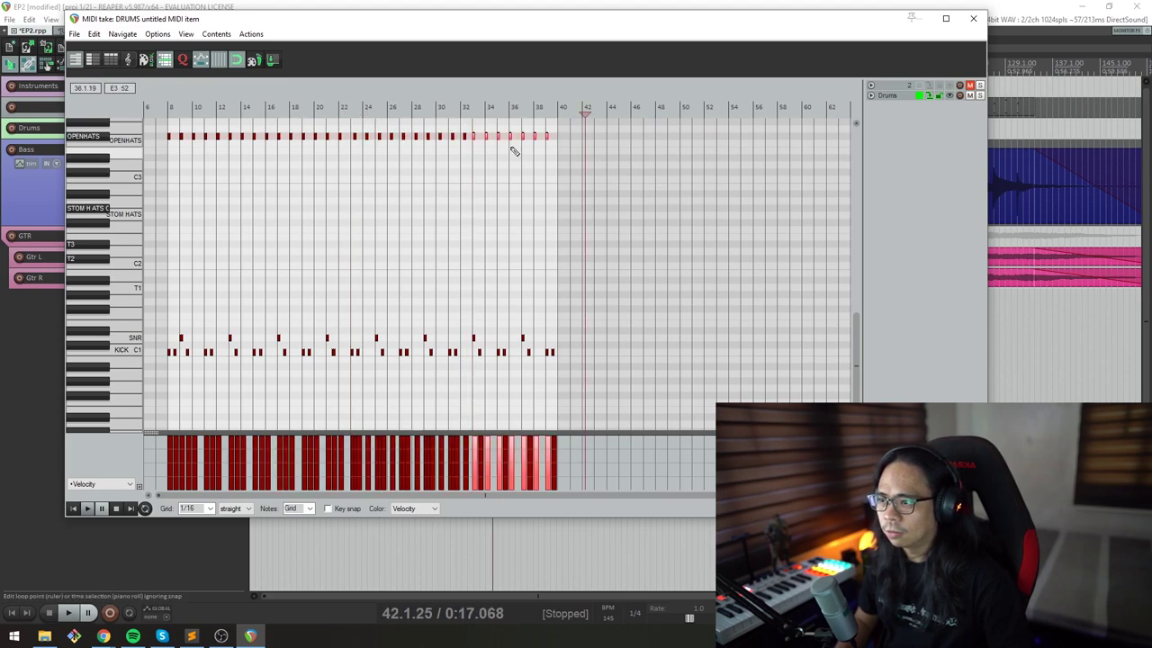
- Play the item from measure 8 to check the kick, snare and open hats together
left_click(75, 510)
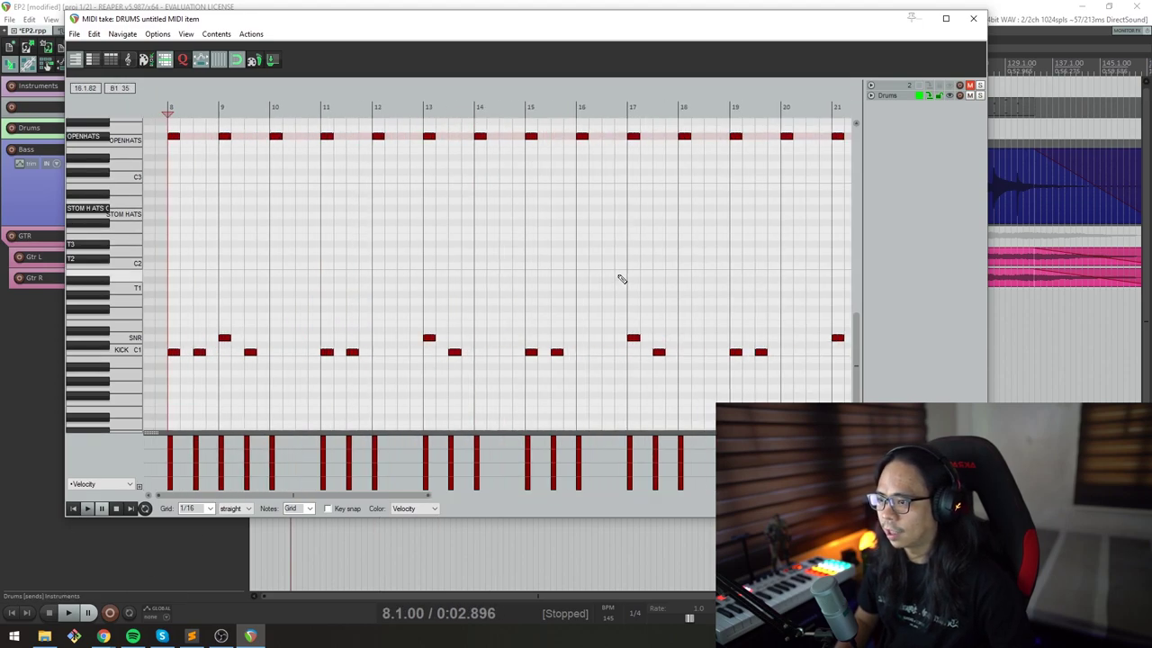
key("space")
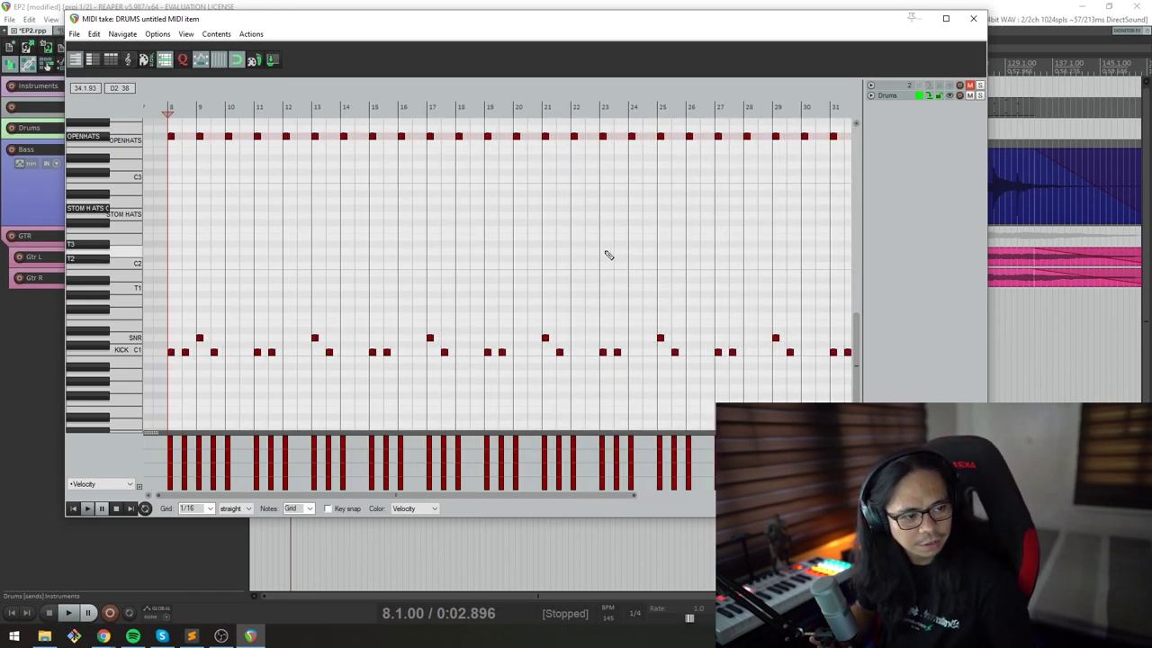
scroll(513, 270, "down", 2)
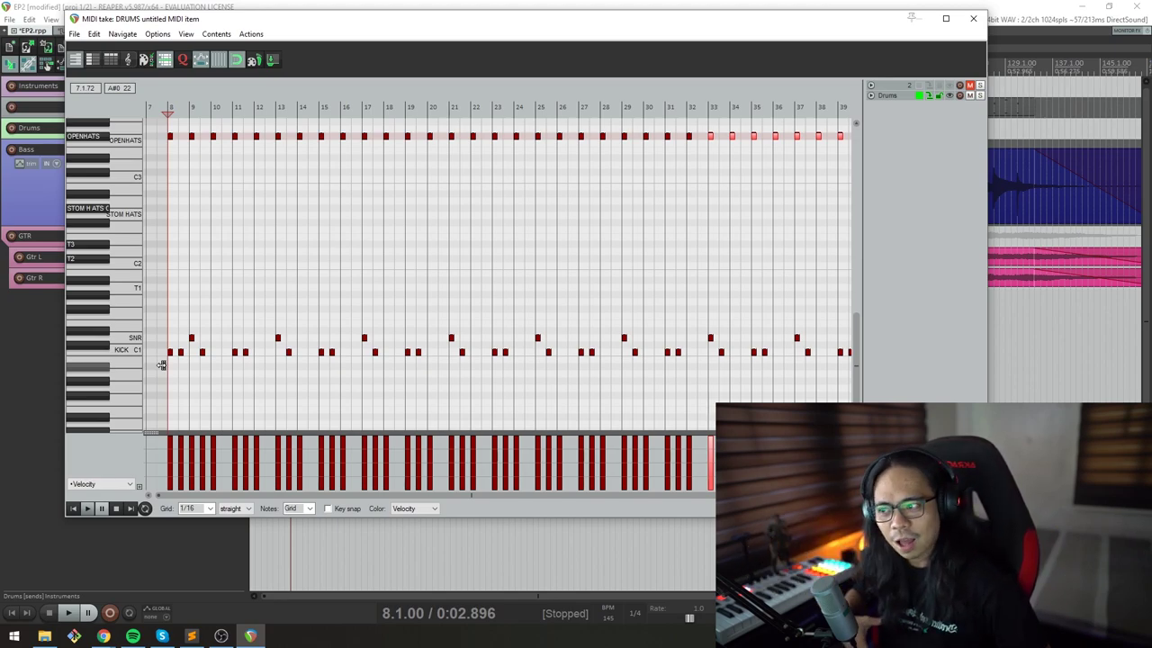
- In the maximised MIDI editor, replace the opening hats and crashes with T1 and T2 hits in measure 8 and a right crash halfway through measure 9
key("super+Up")
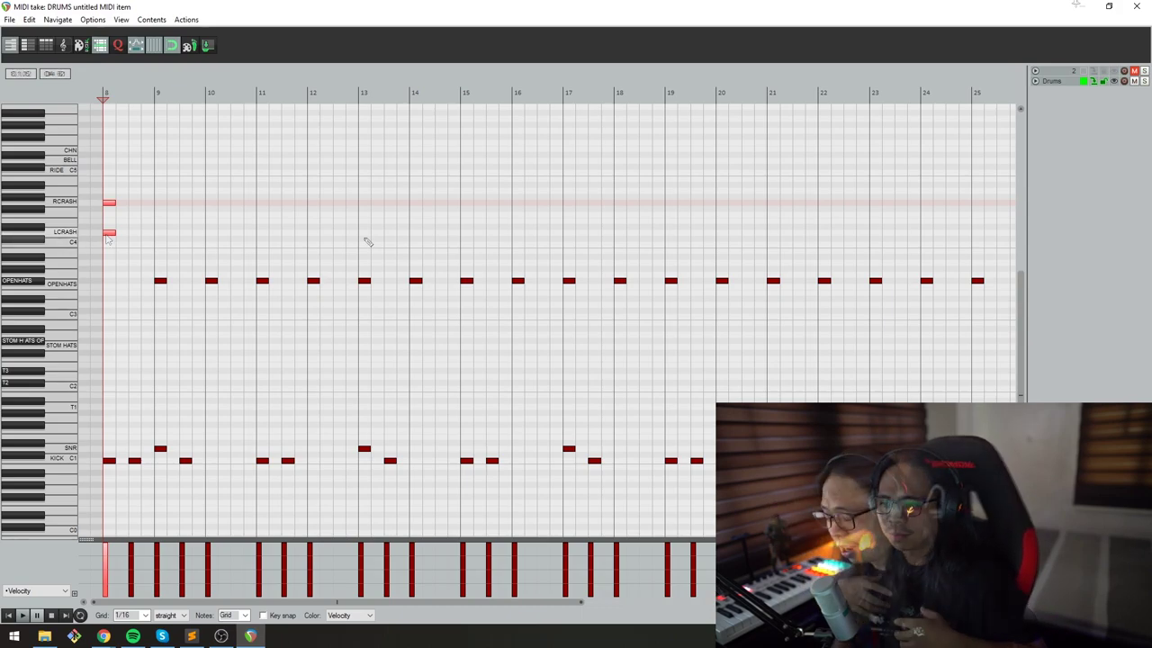
left_click_drag(144, 179, 107, 242)
key("Delete")
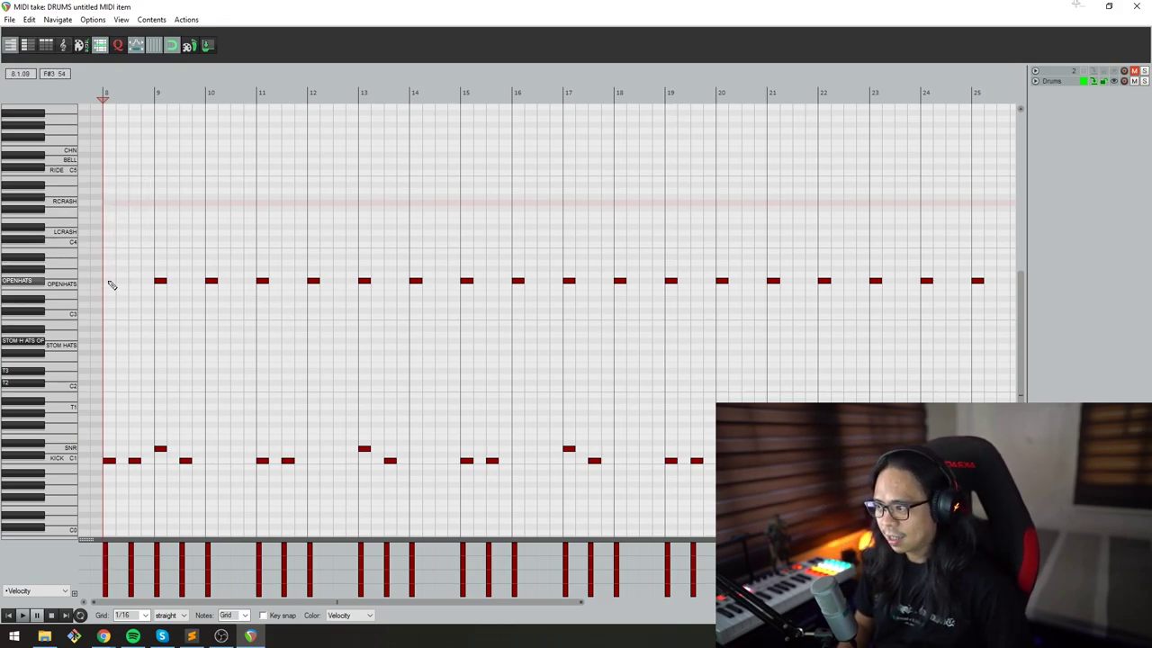
left_click(109, 282)
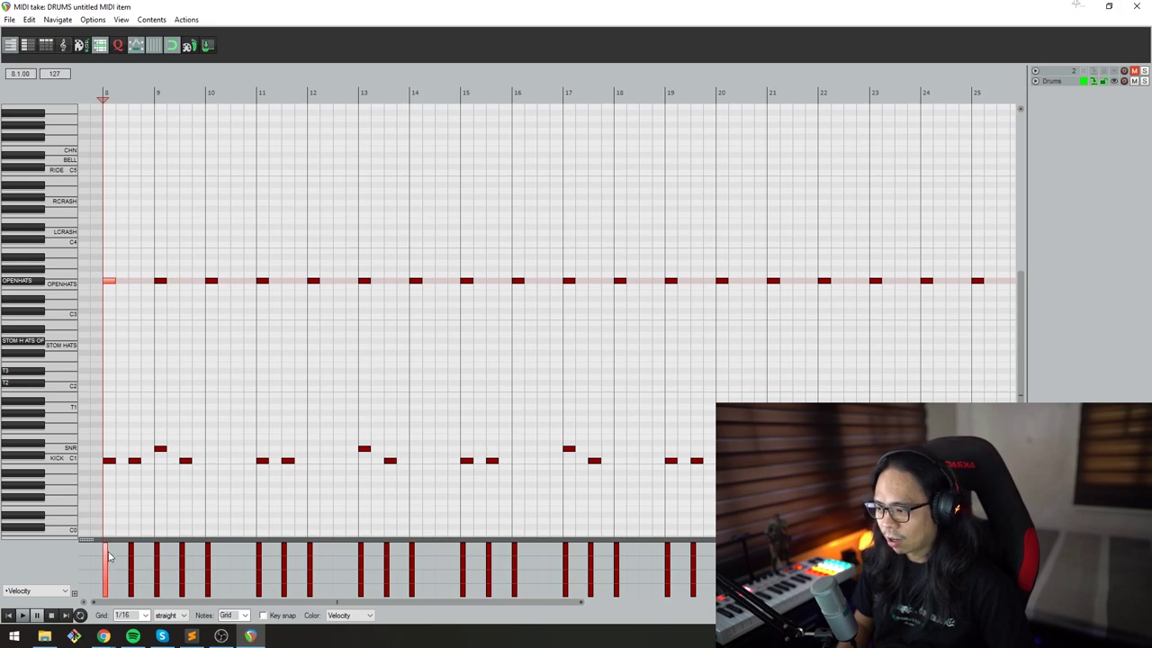
left_click(161, 281)
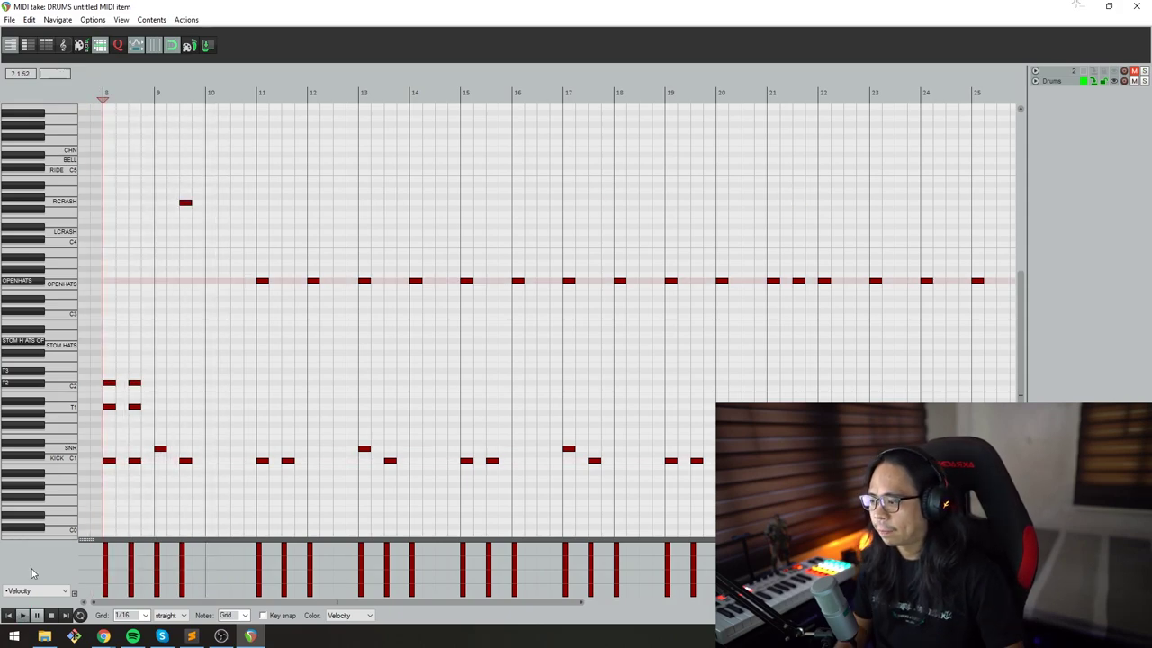
- Play the beat and replace the open hats with both crashes at measure 11 and the right crash at measure 15
left_click(23, 615)
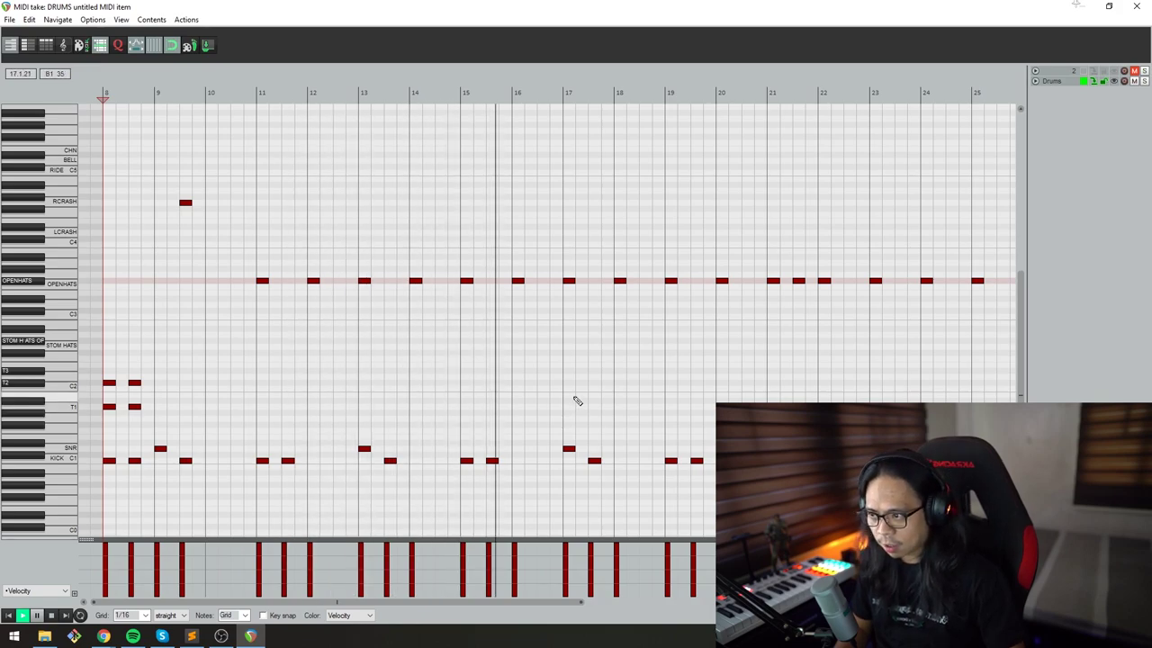
key("space")
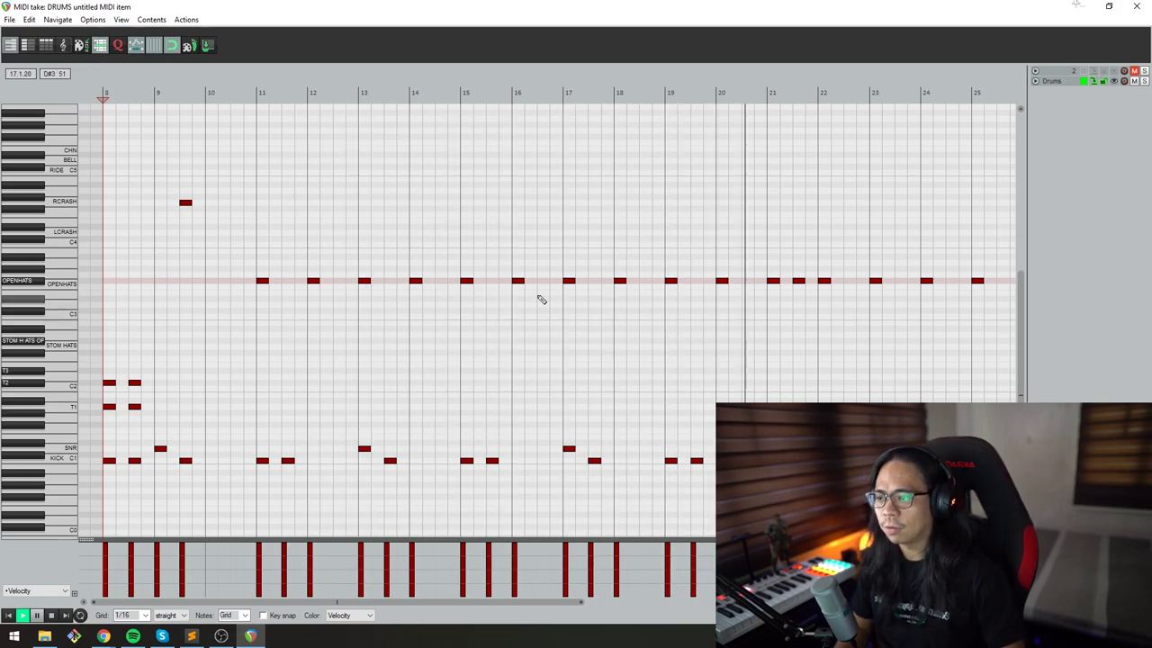
left_click(466, 460)
left_click_drag(467, 281, 470, 224)
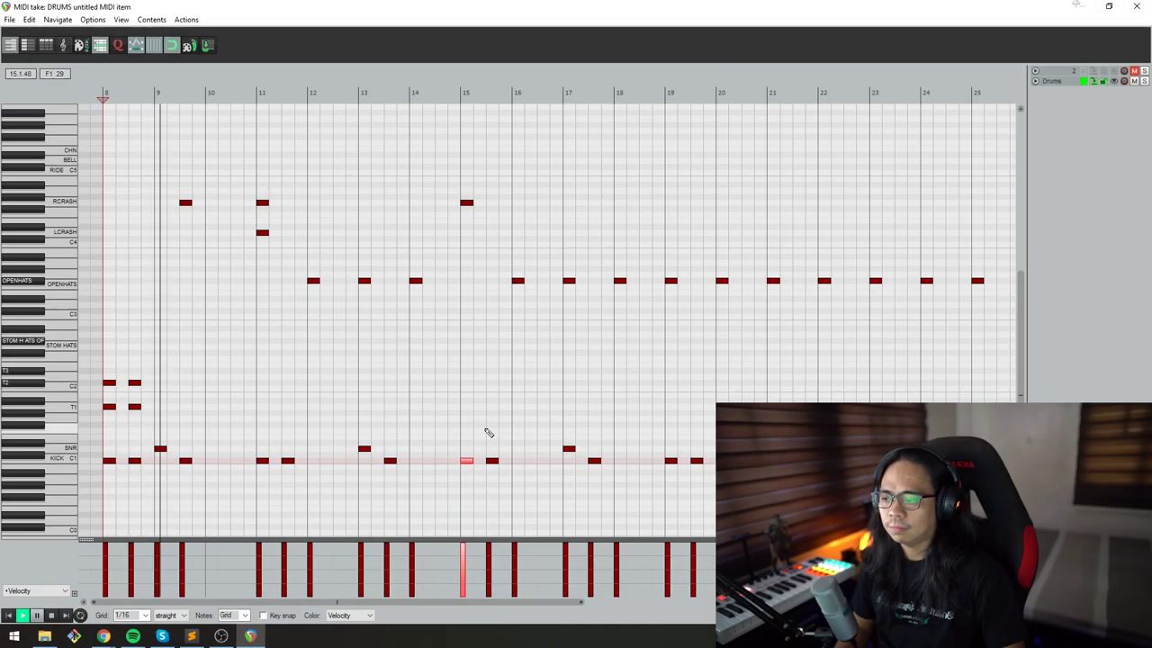
- Replace the open hats at measures 19, 23, 27, 31, 35 and 39 with crashes alternating between left and right, starting with left
key("space")
key("space")
left_click_drag(670, 281, 677, 207)
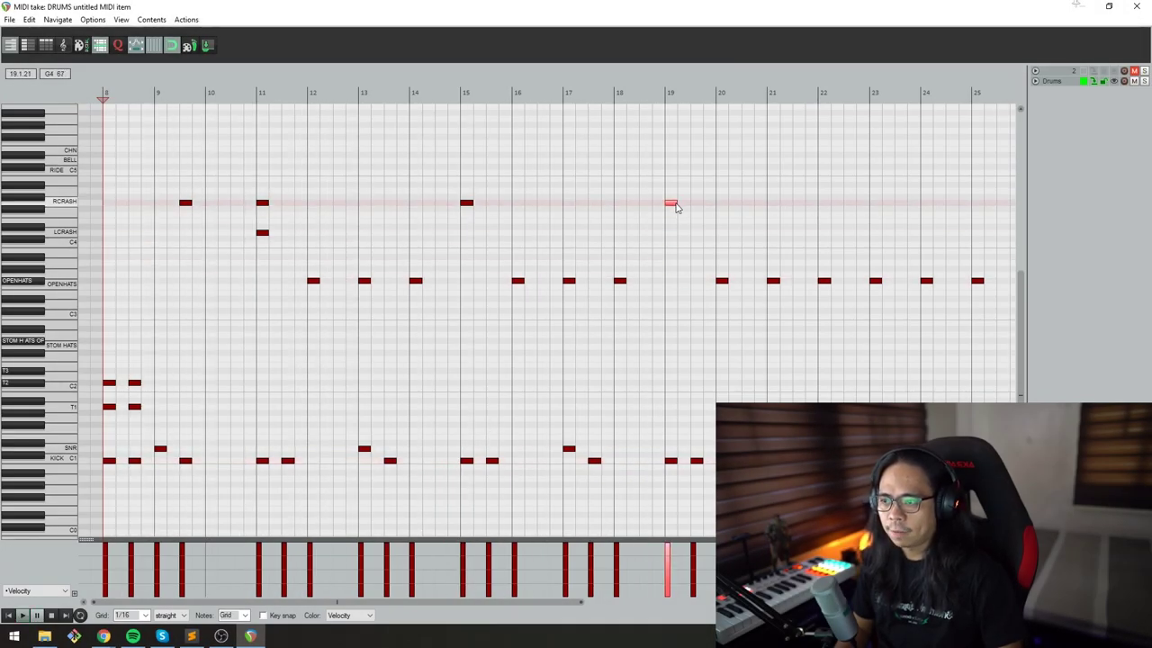
left_click_drag(876, 281, 876, 197)
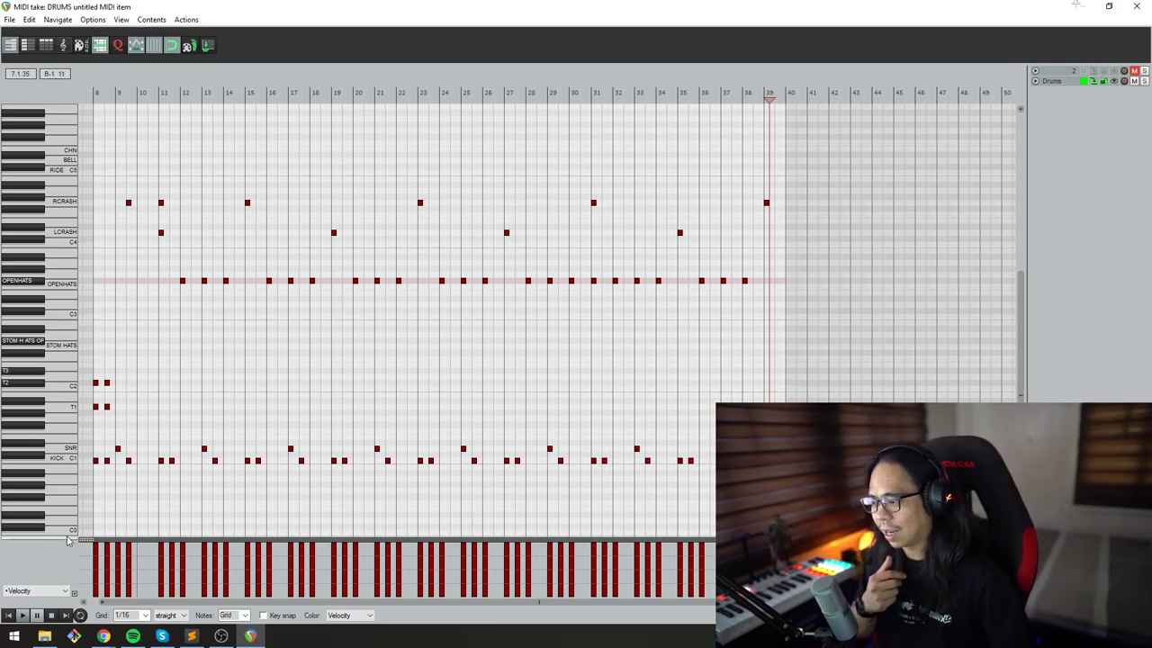
- Play the part from measure 8, delete the leftover open hat under the measure 31 crash, and close the MIDI editor
left_click(9, 616)
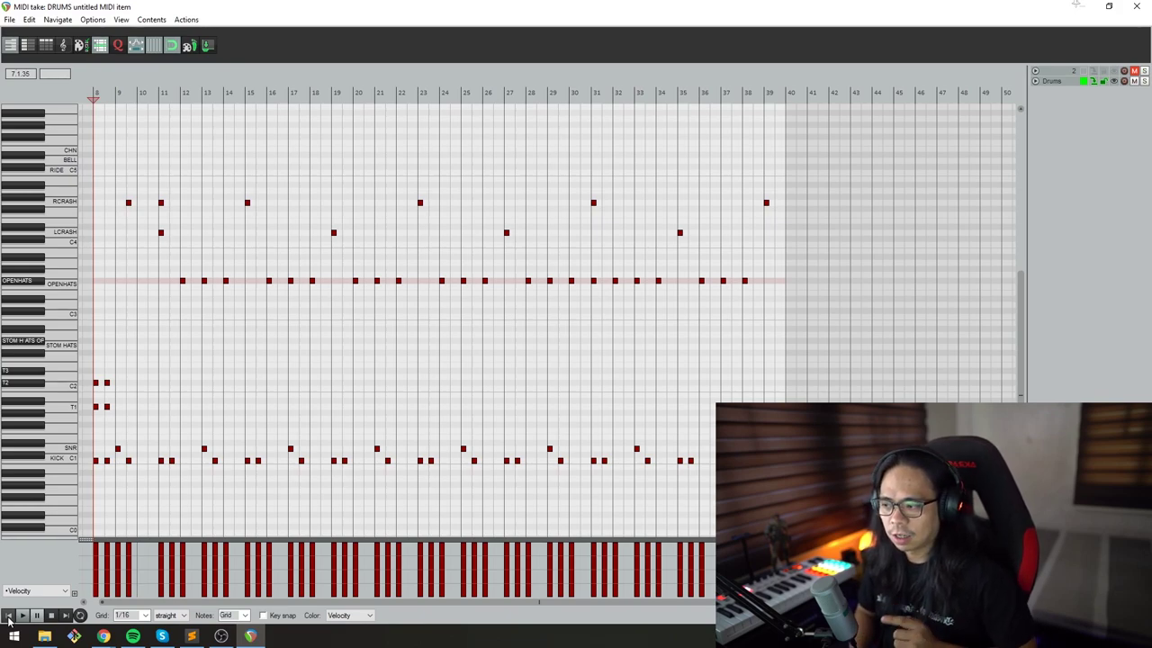
key("space")
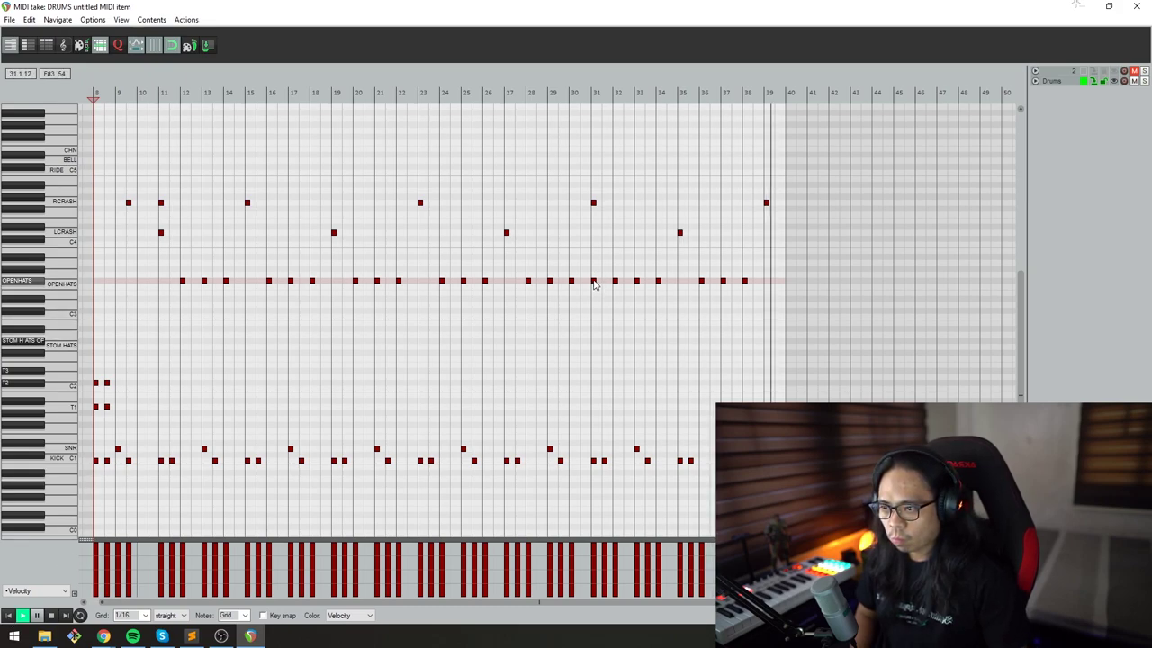
key("Escape")
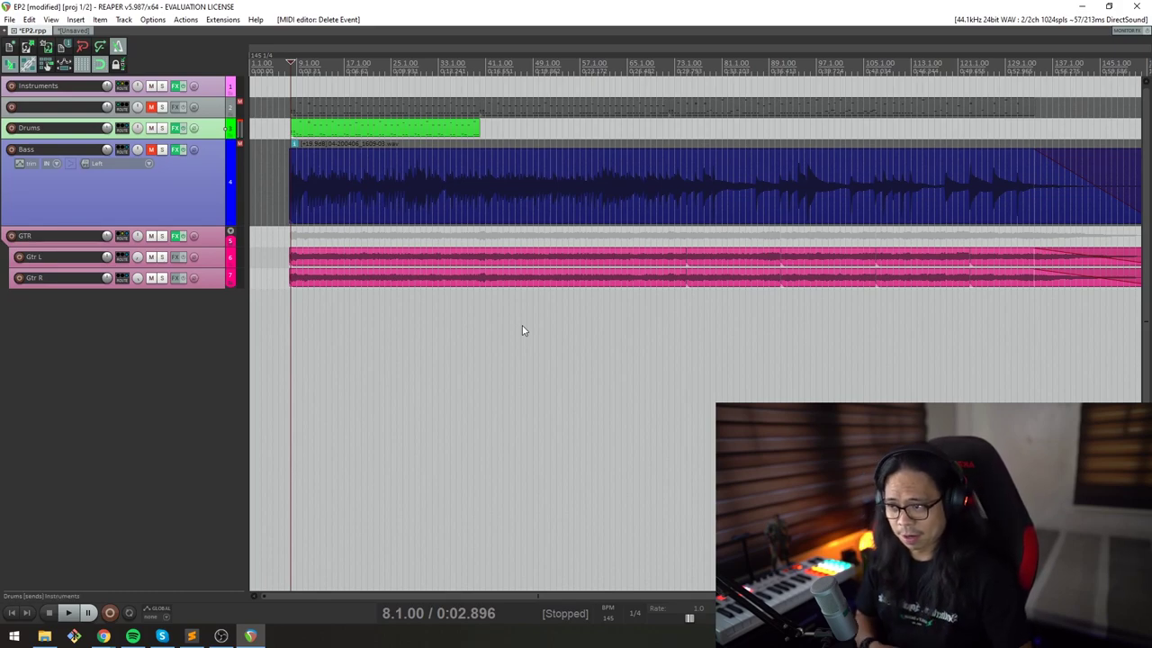
- Copy the finished drum item to measure 40, directly after the original, and return the edit cursor to measure 8
left_click(425, 130)
left_click(482, 64)
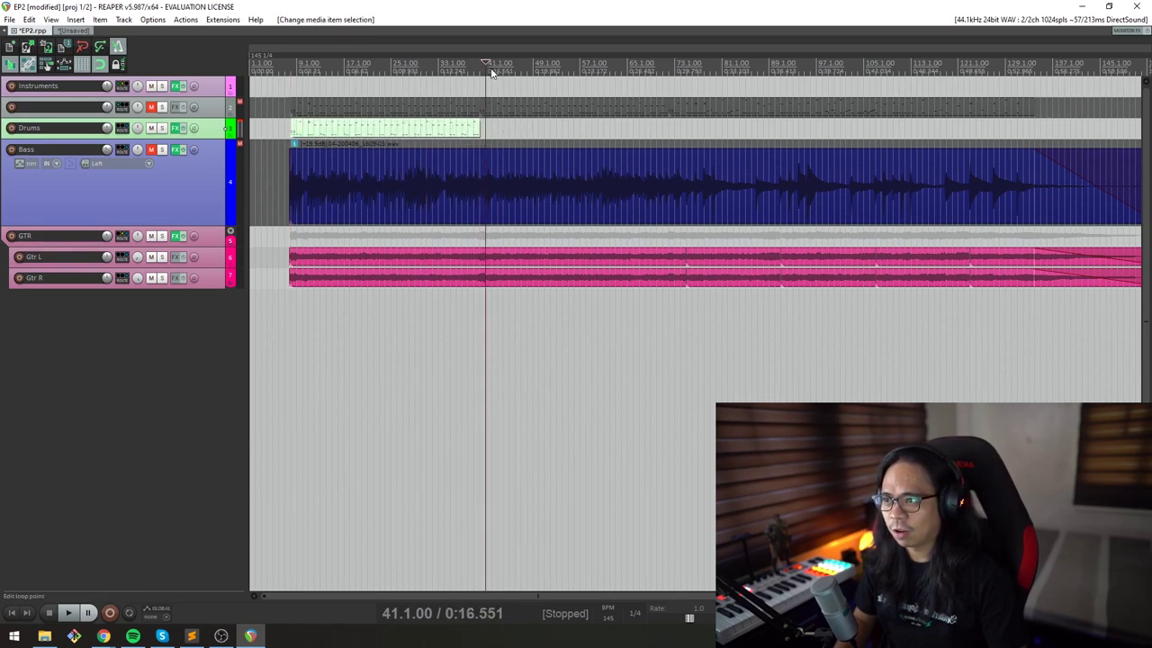
left_click_drag(474, 129, 664, 129, "ctrl")
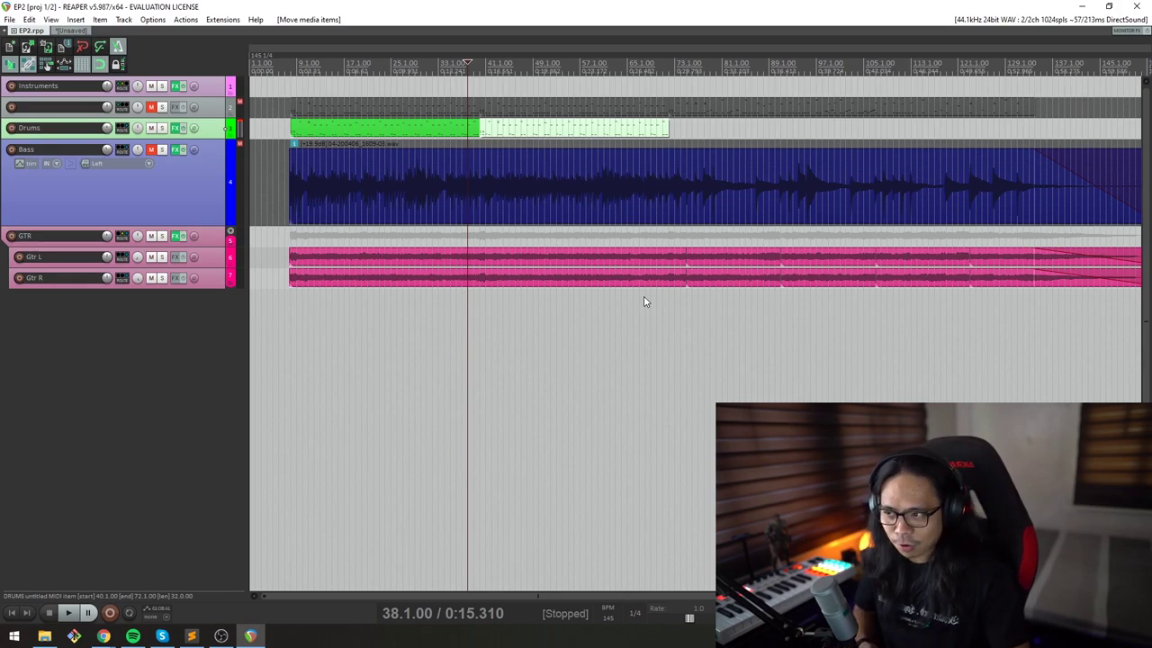
left_click(293, 74)
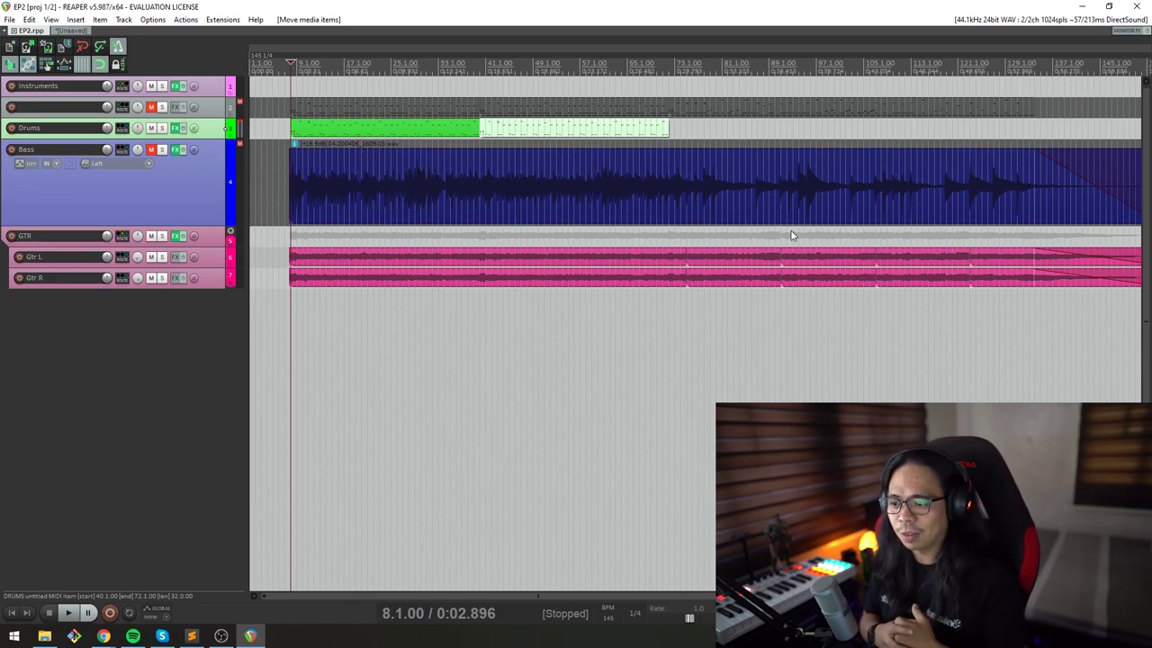
- In the copied item, add two consecutive kicks before the snare in every fourth measure, starting halfway through measure 44
key("ctrl+alt+e")
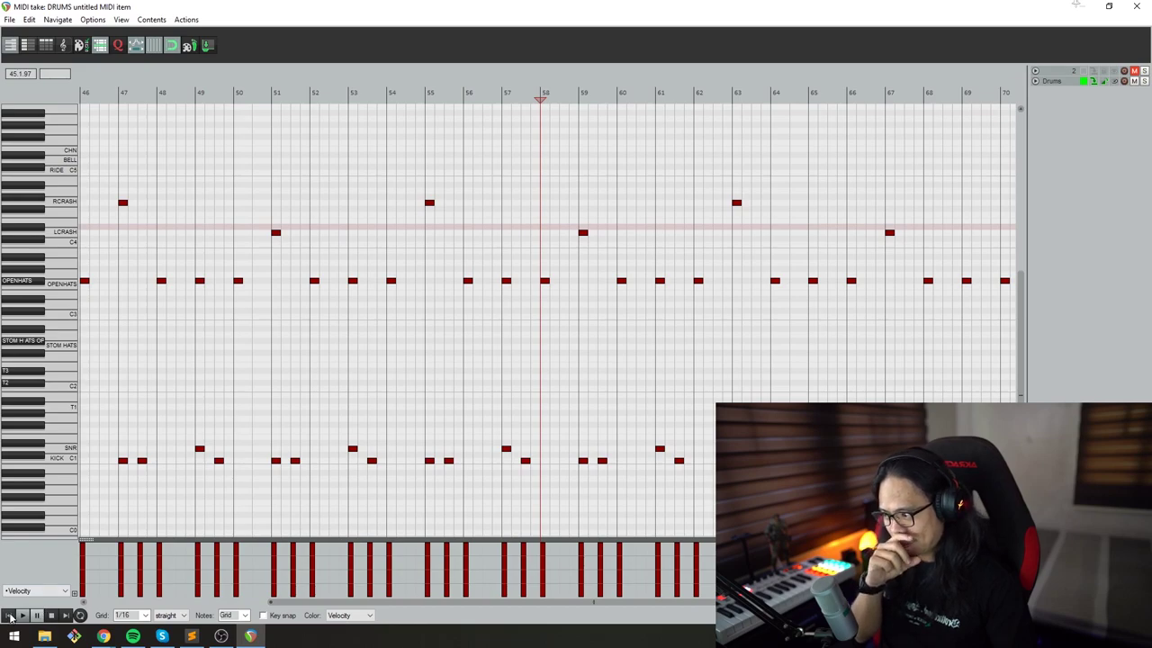
key("Home")
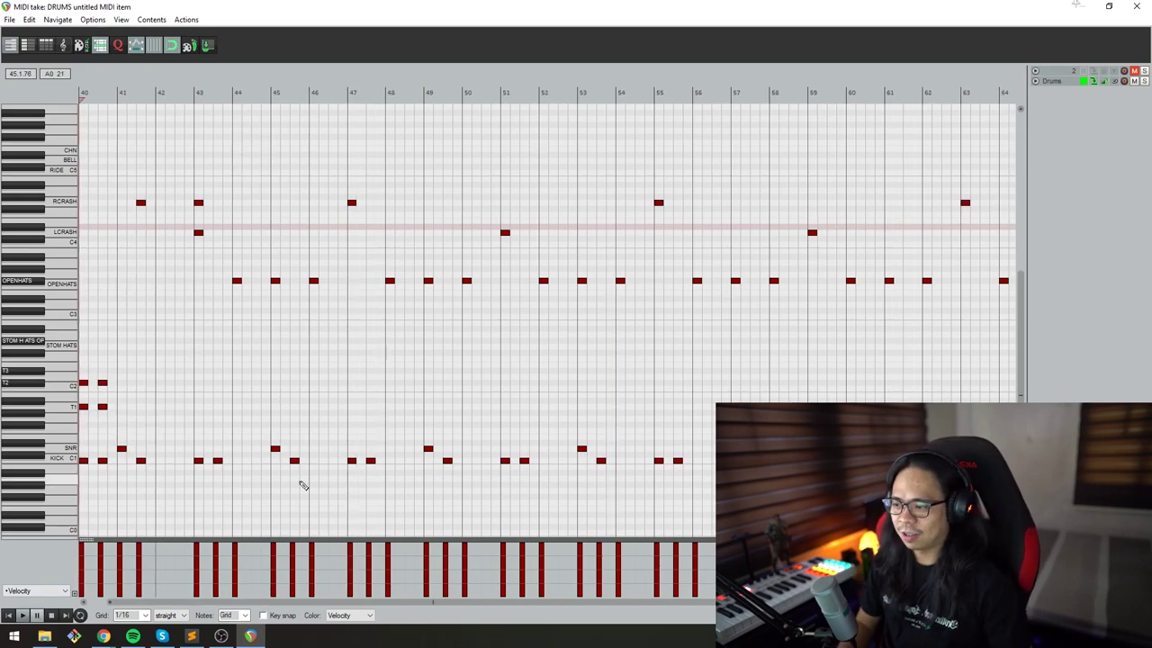
left_click(261, 461)
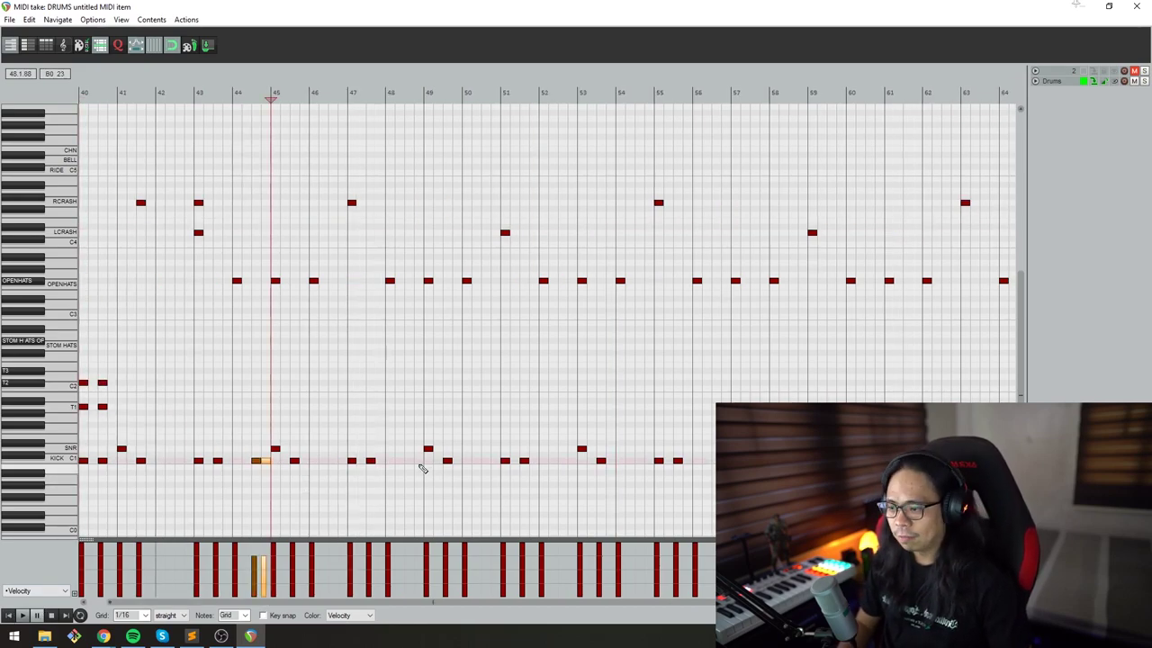
left_click(411, 461)
left_click(561, 461)
left_click(571, 461)
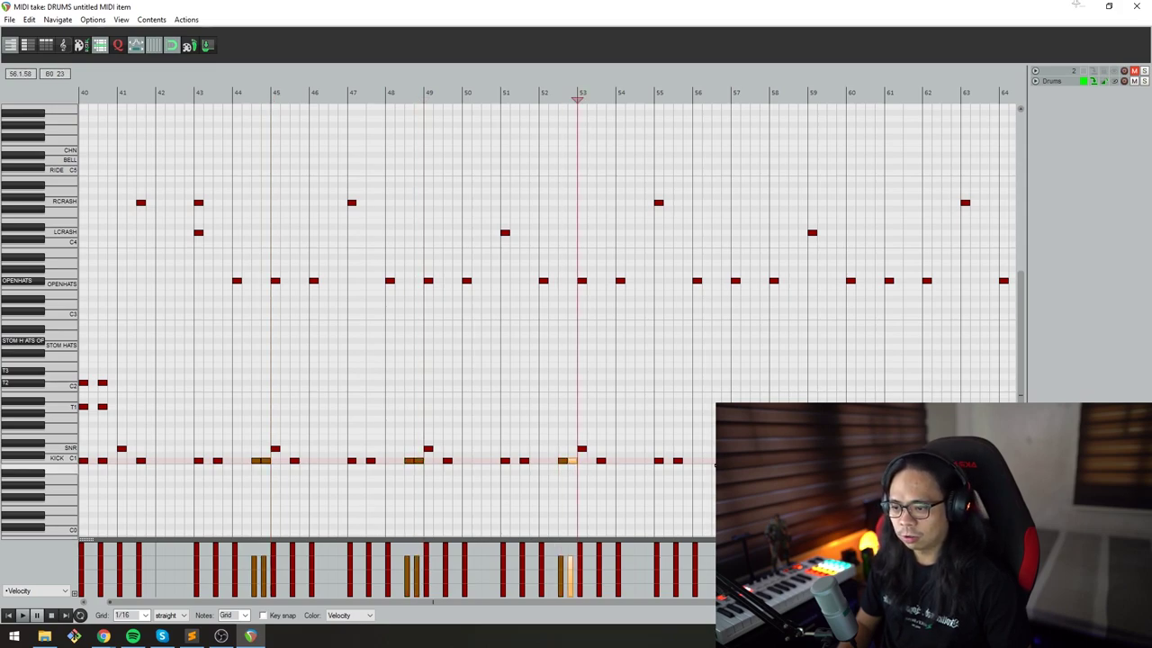
left_click(713, 461)
left_click(871, 460)
left_click(886, 461)
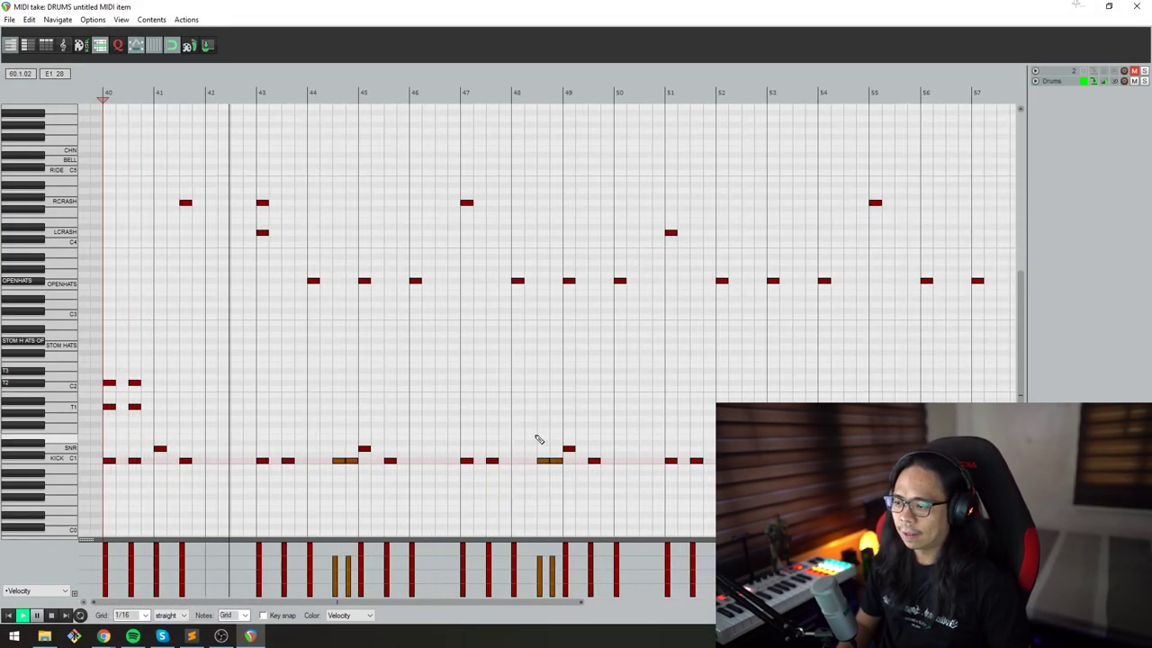
- Play the copied item from measure 40 and add kicks at the start and halfway point of measure 50
scroll(538, 439, "down", 3)
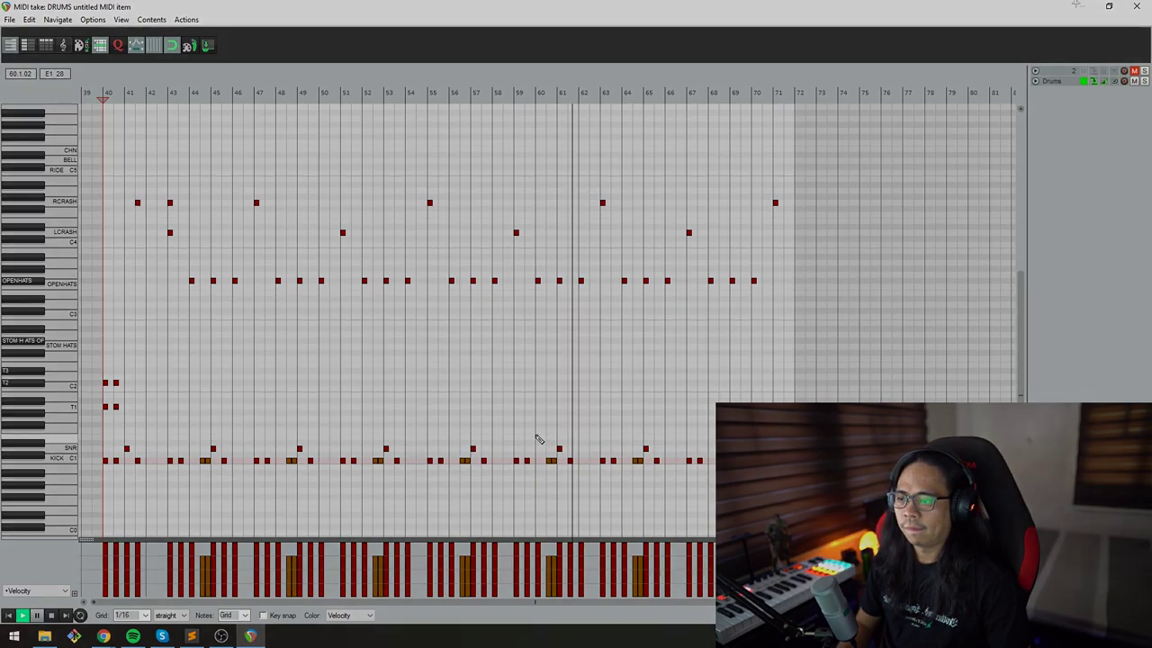
key("space")
scroll(157, 481, "up", 2)
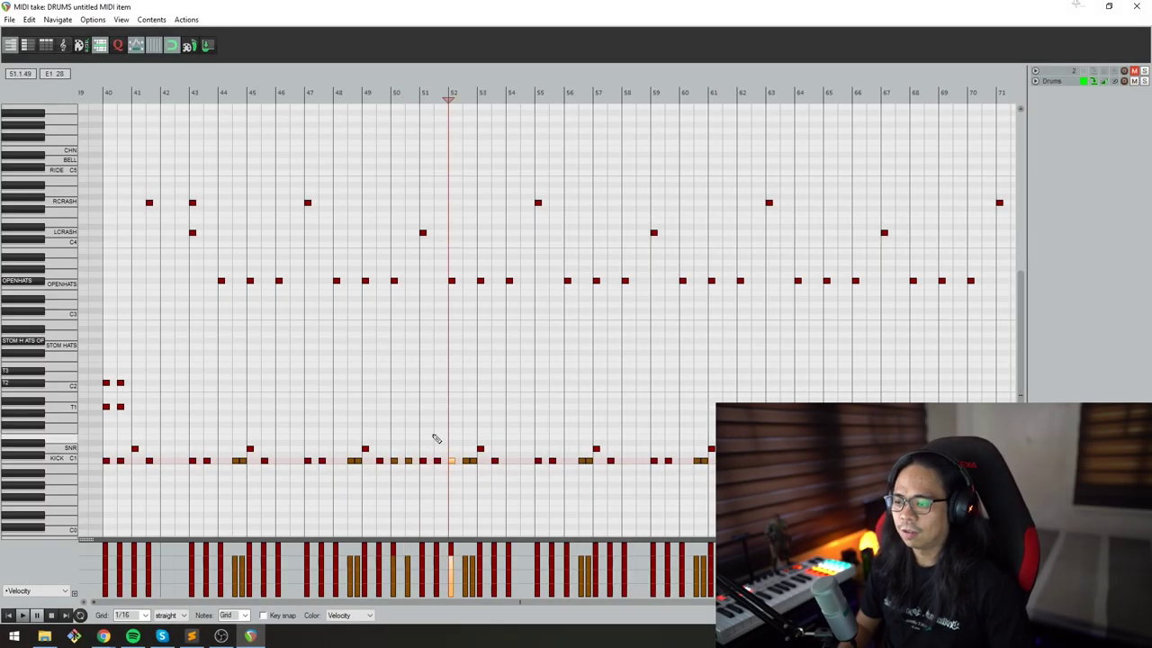
key("space")
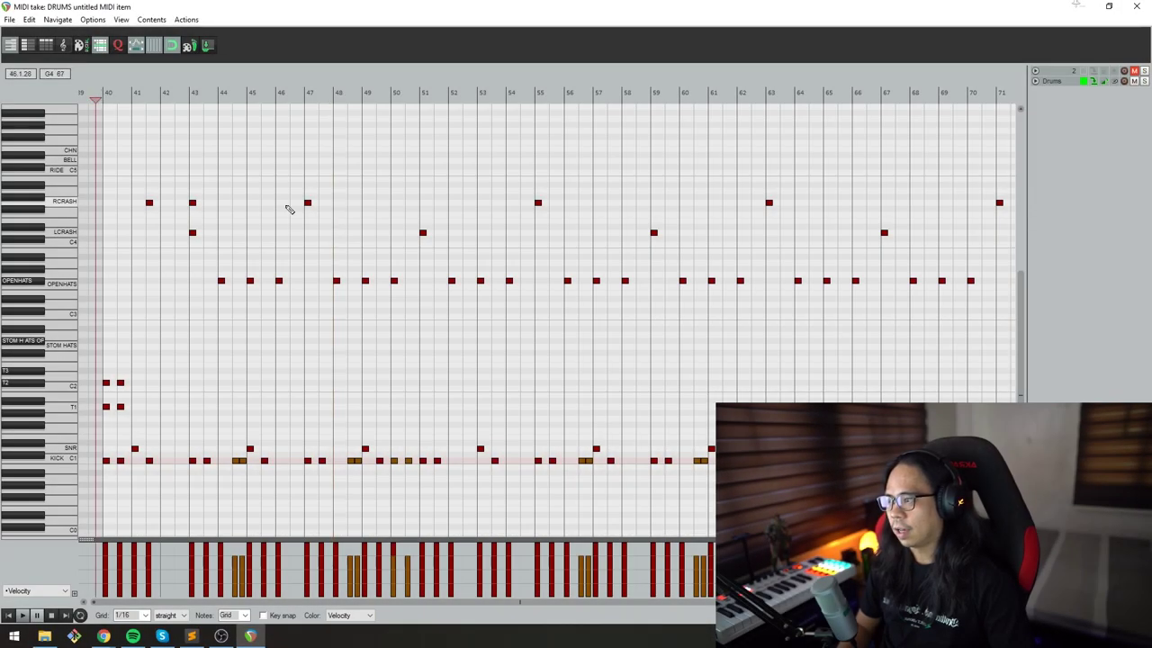
key("space")
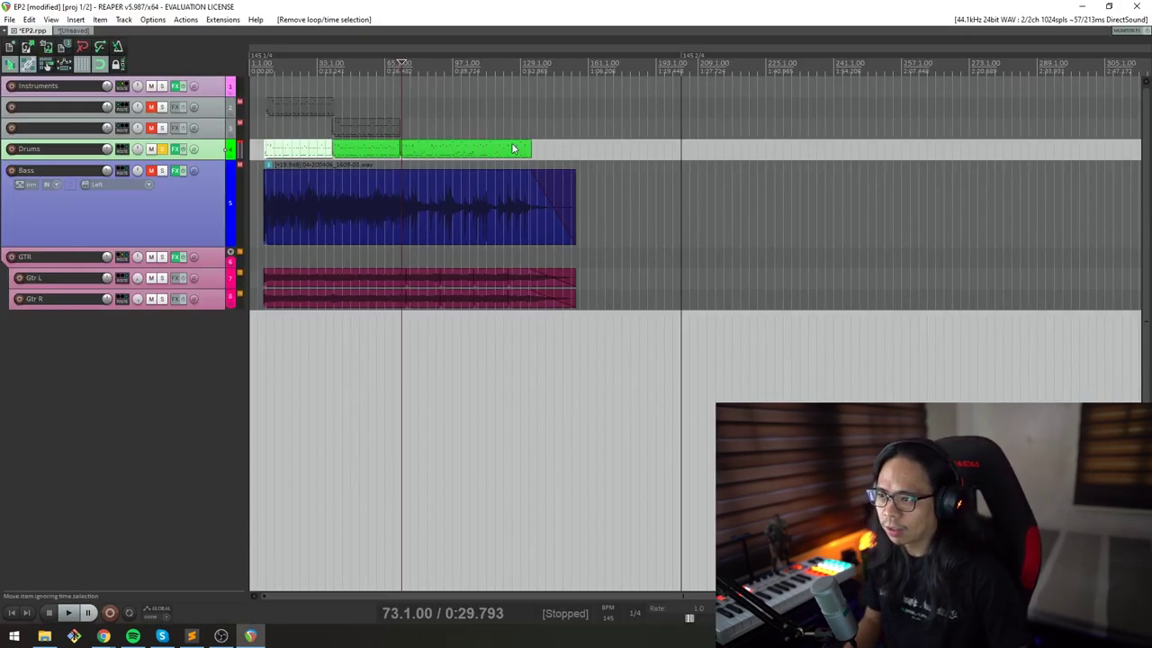
- Turn off solo on the Drums track in the arrangement
left_click(511, 155)
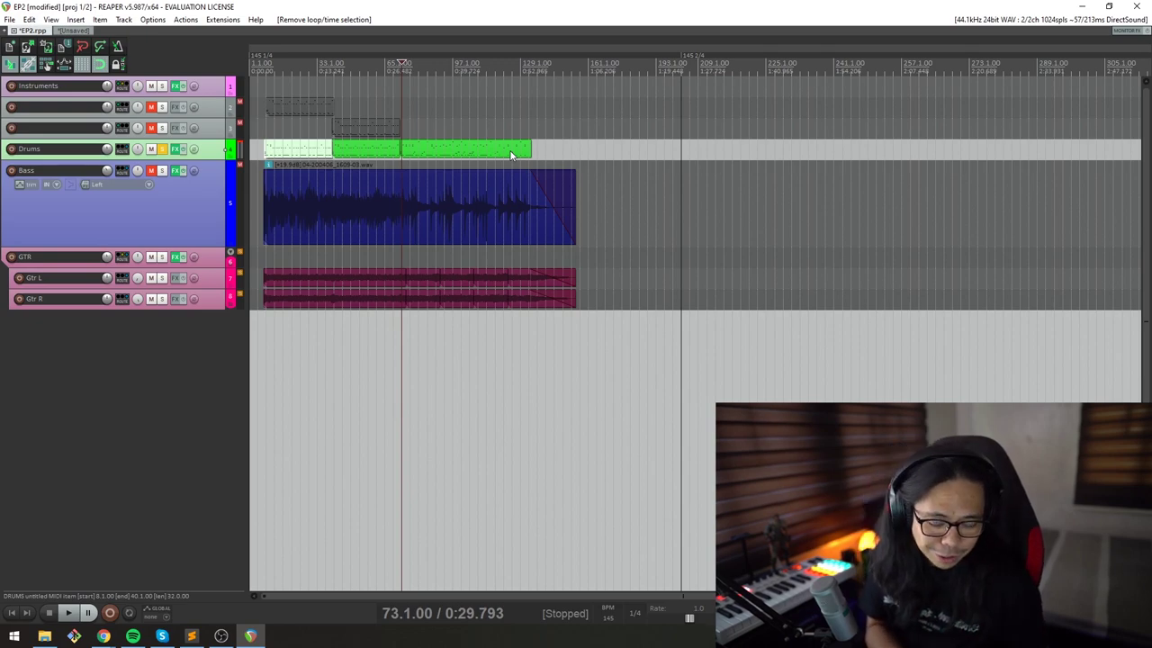
left_click(351, 258)
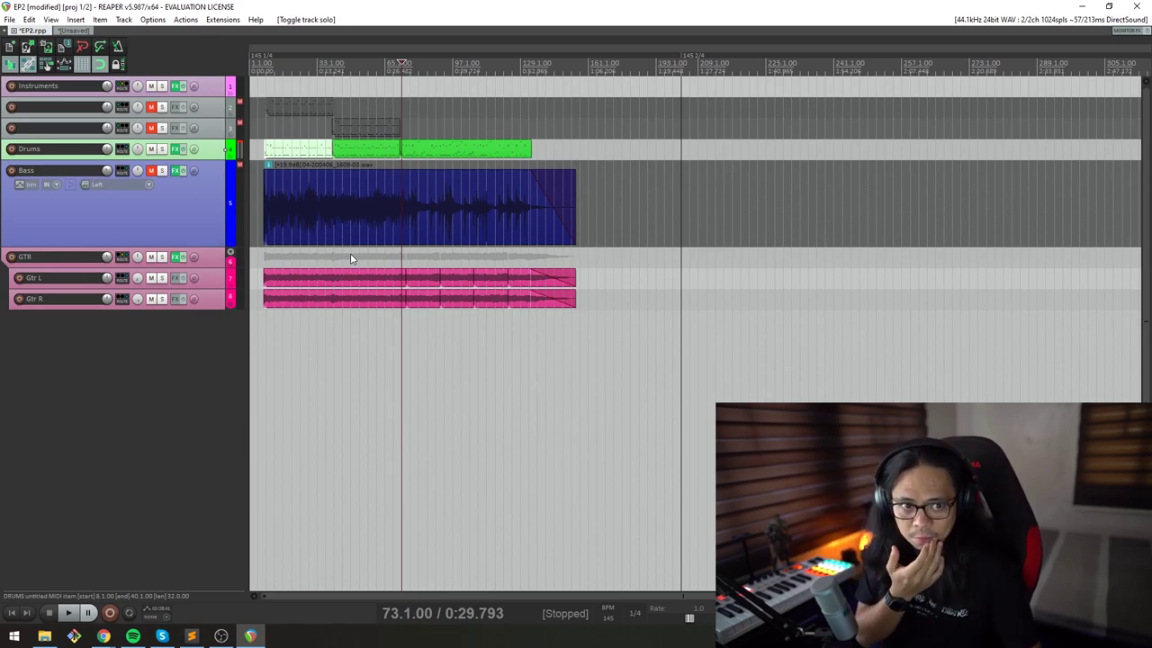
- Switch to Chrome, view the GetGood Drums YouTube channel in a maximised window, and return to REAPER
key("alt+Tab")
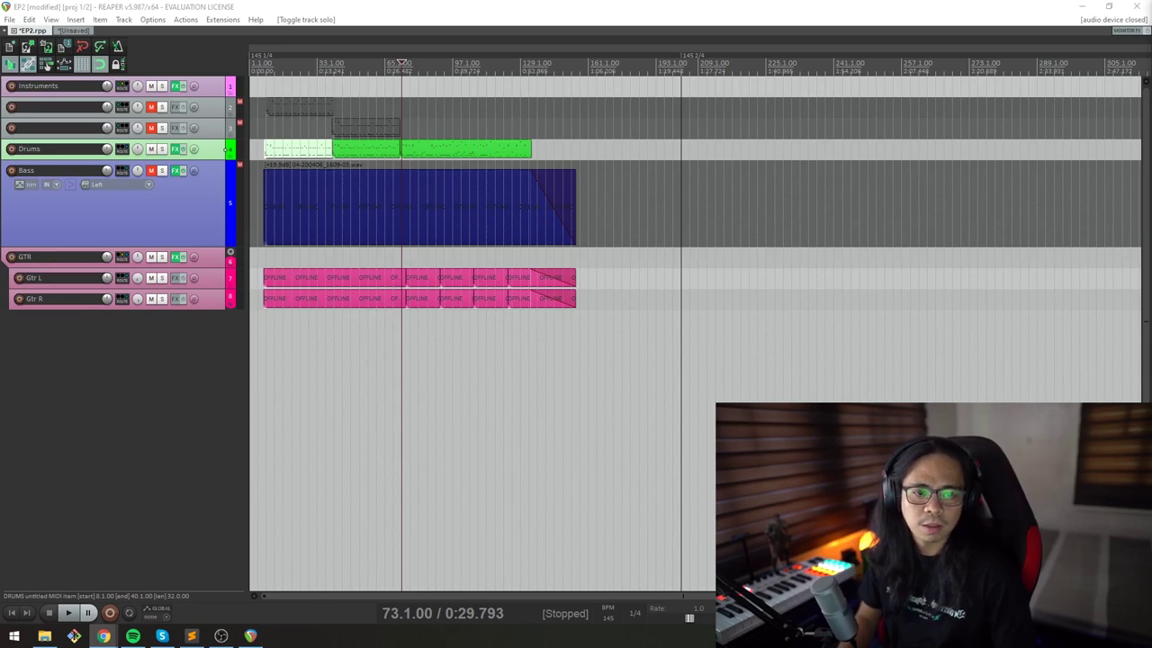
key("alt+Tab")
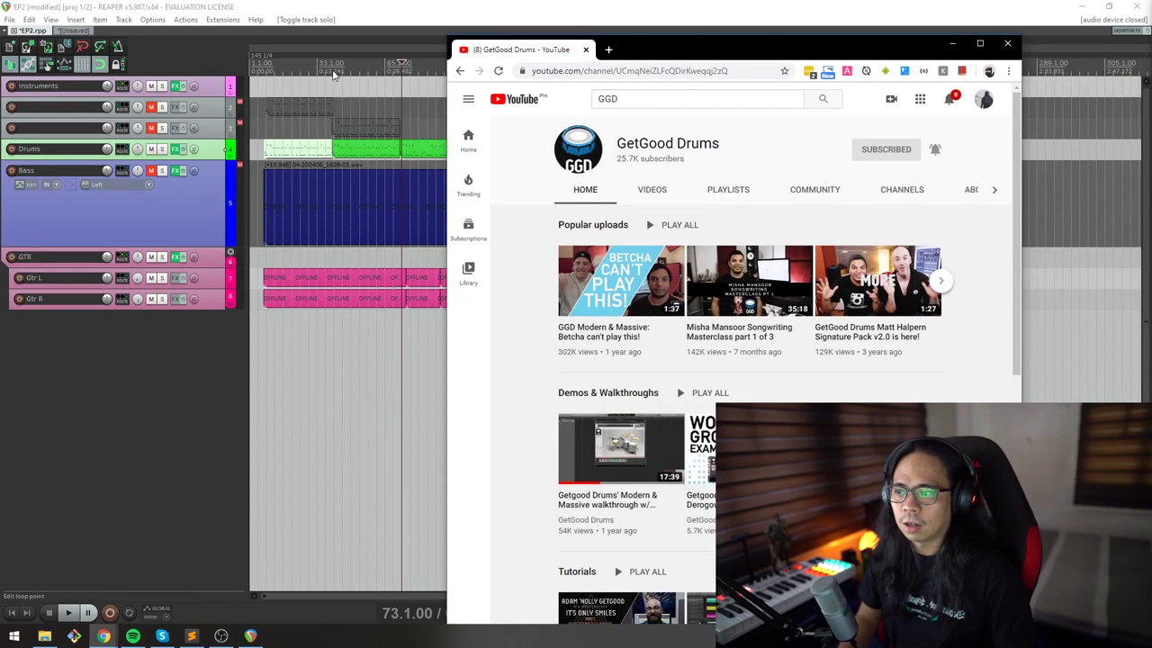
double_click(690, 47)
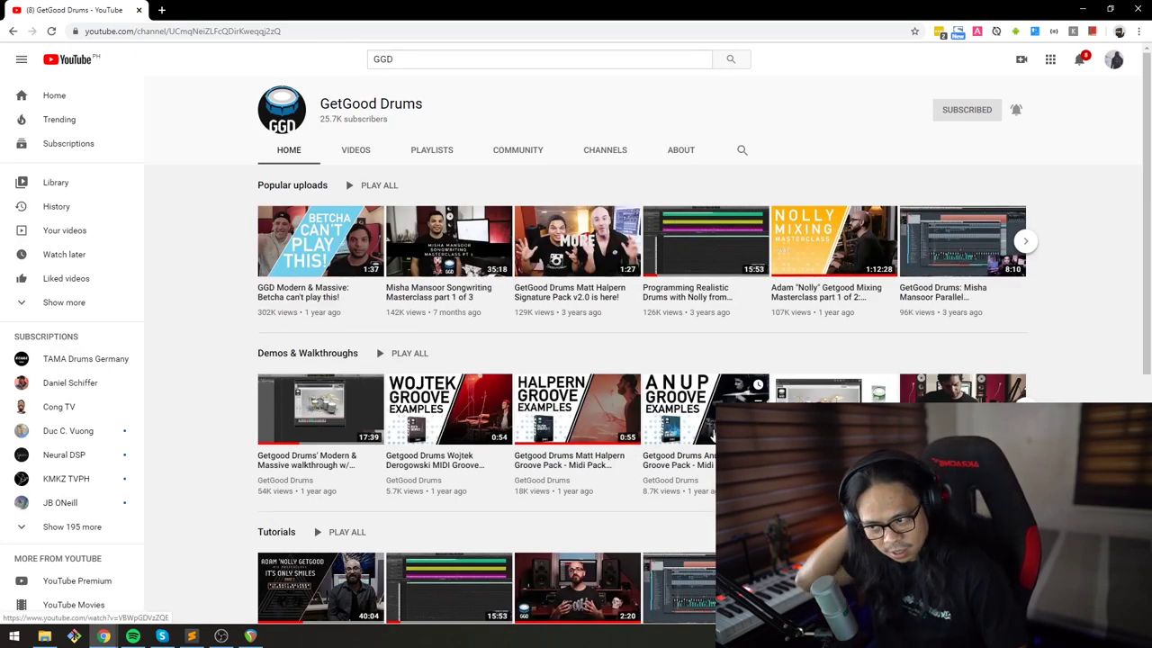
key("alt+Tab")
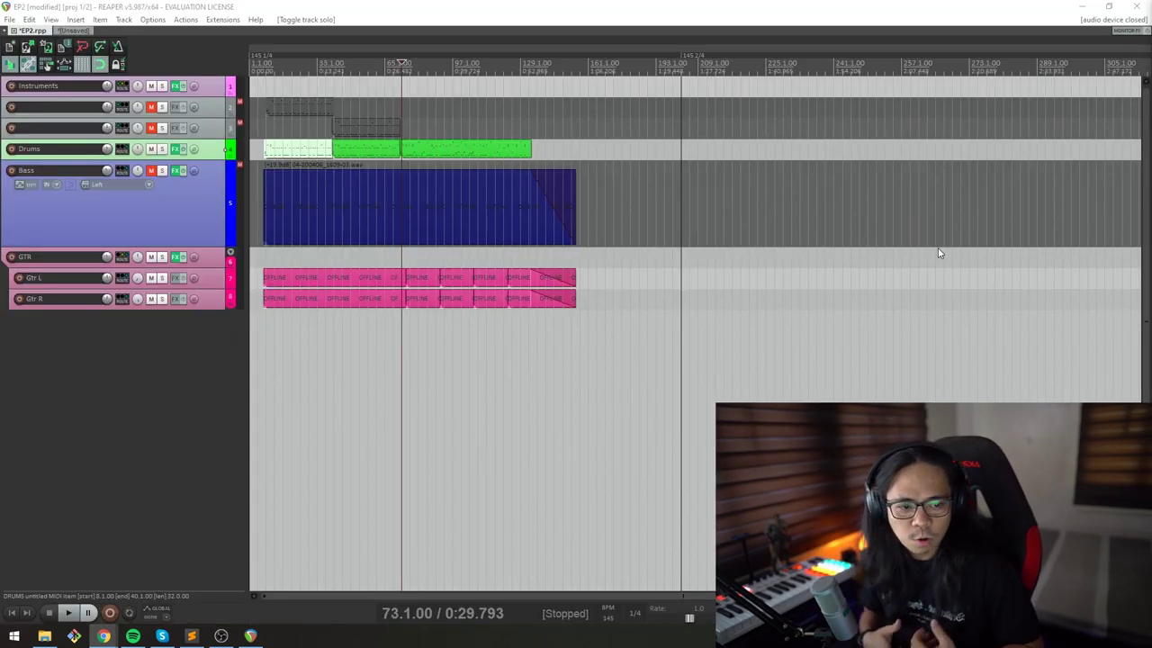